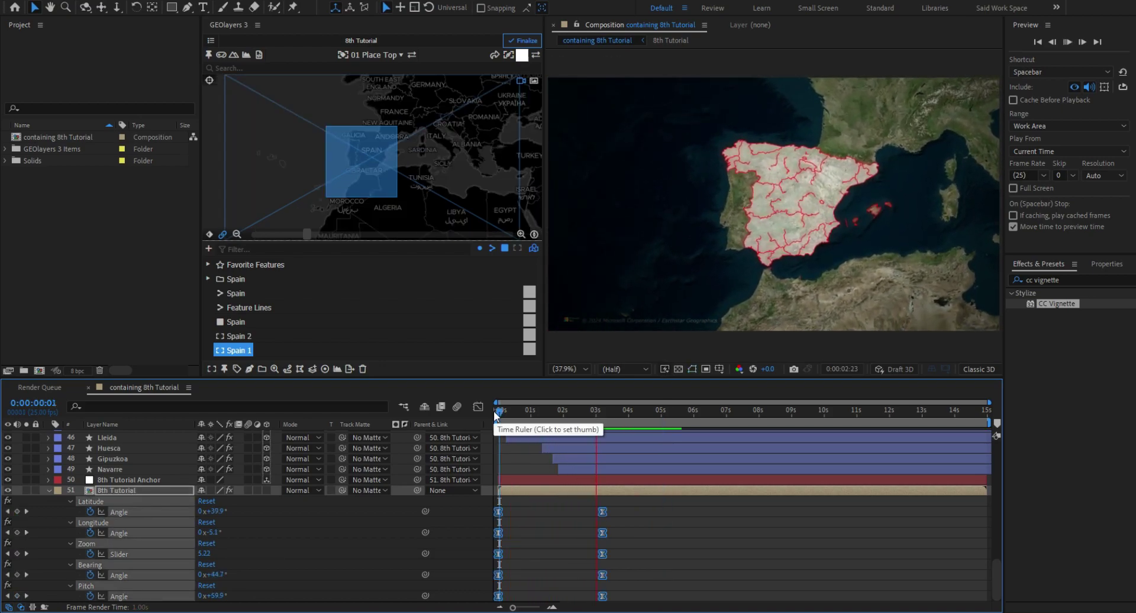
Replay the finished Spain map animation preview from the start of the timeline.
key("space")
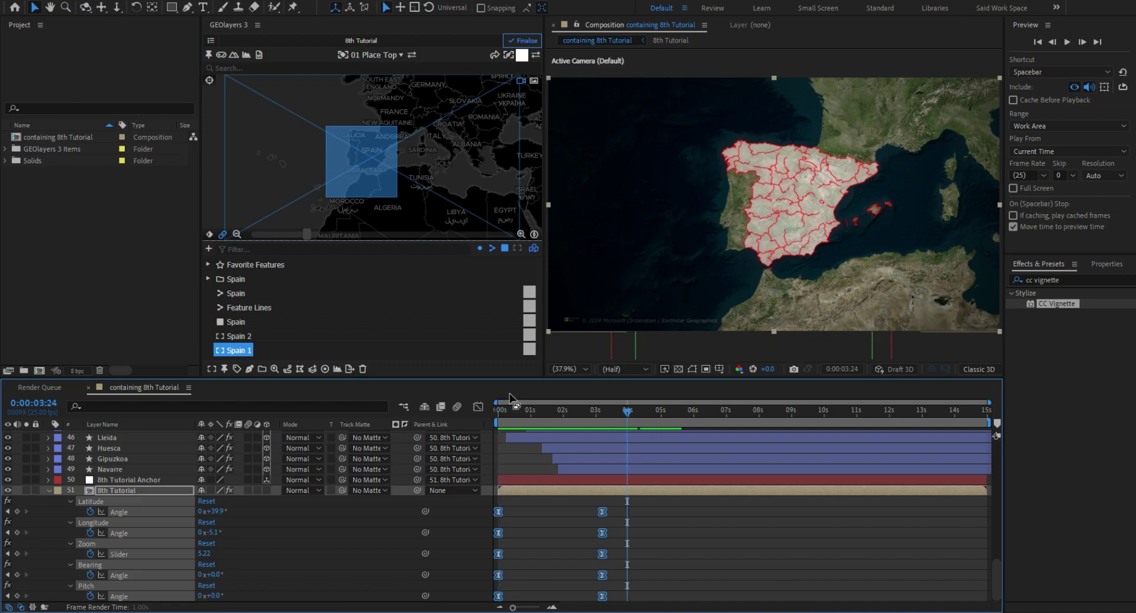
left_click(499, 411)
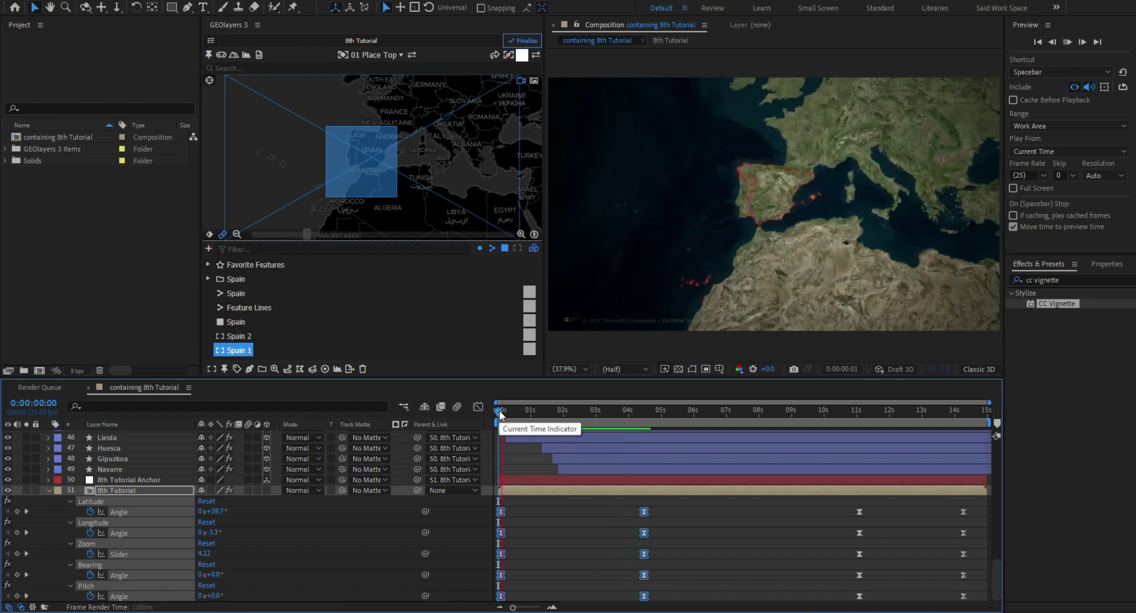
key("space")
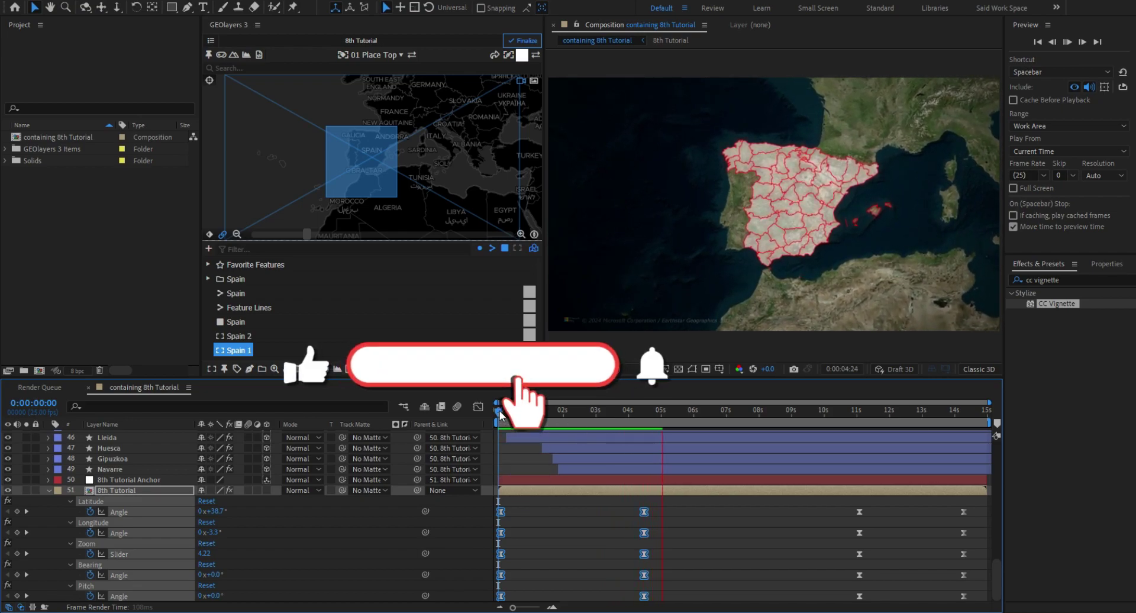
key("space")
key("space")
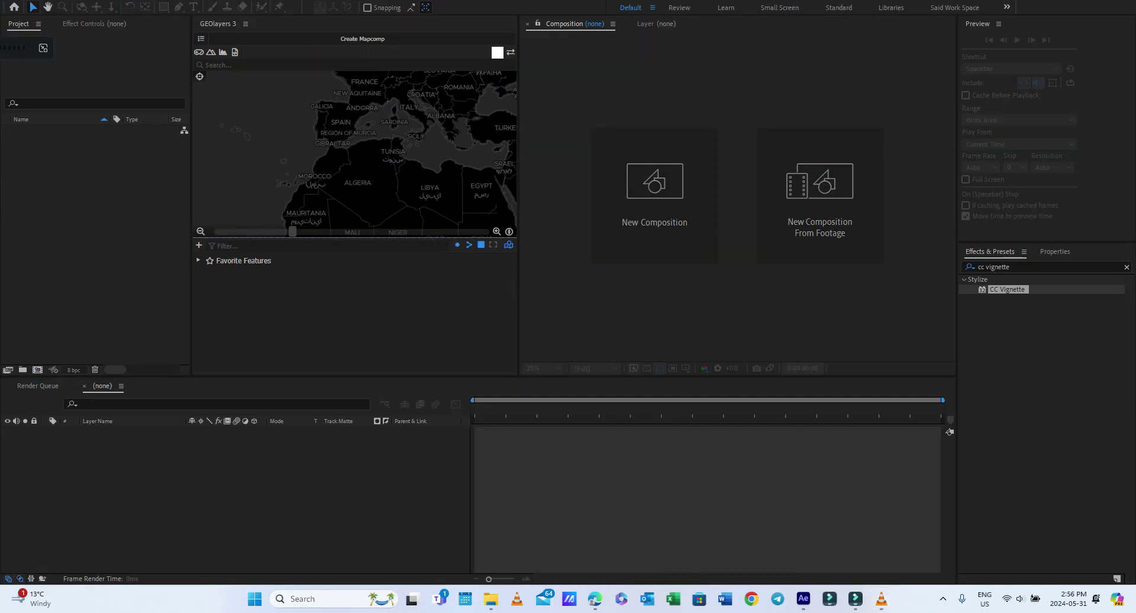
Start a new GEOlayers mapcomp named 8th Tutorial at 1920×1080.
left_click(202, 39)
left_click(301, 100)
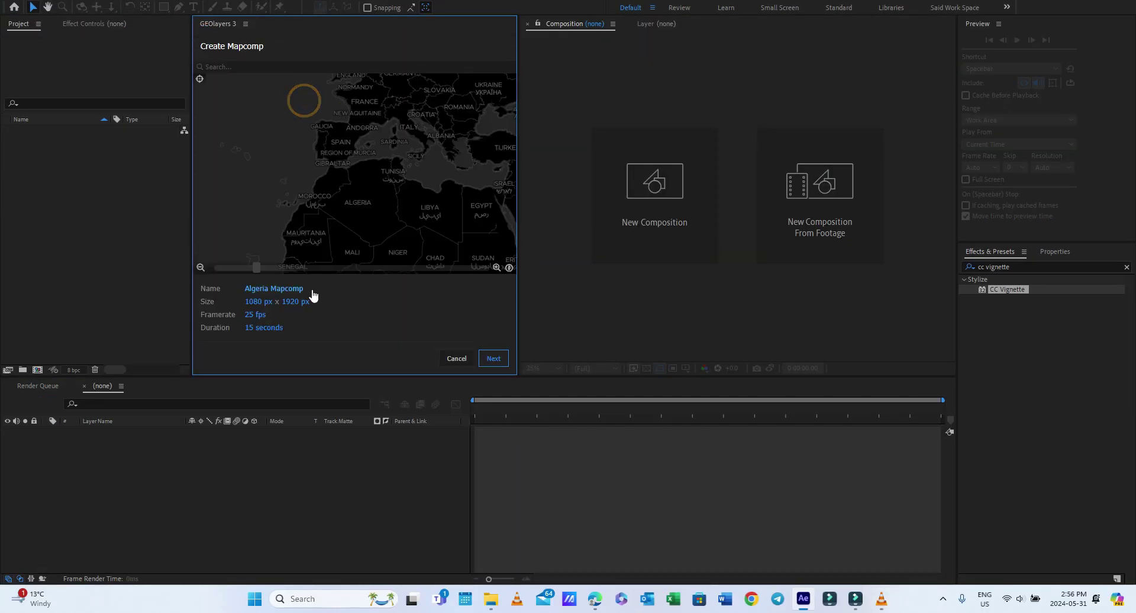
left_click(276, 286)
type("s")
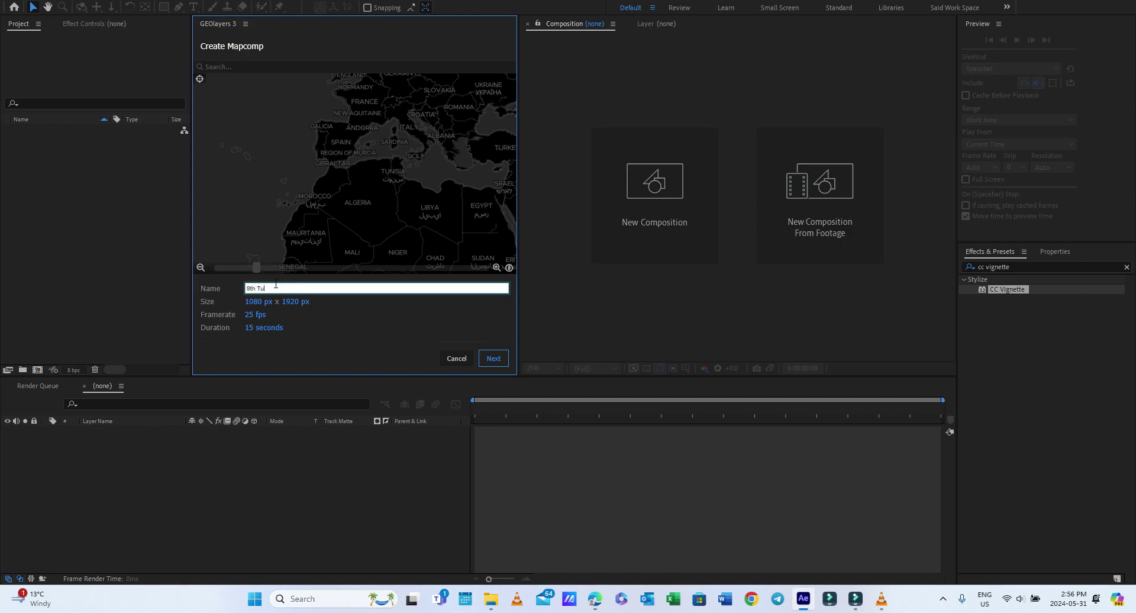
left_click(254, 302)
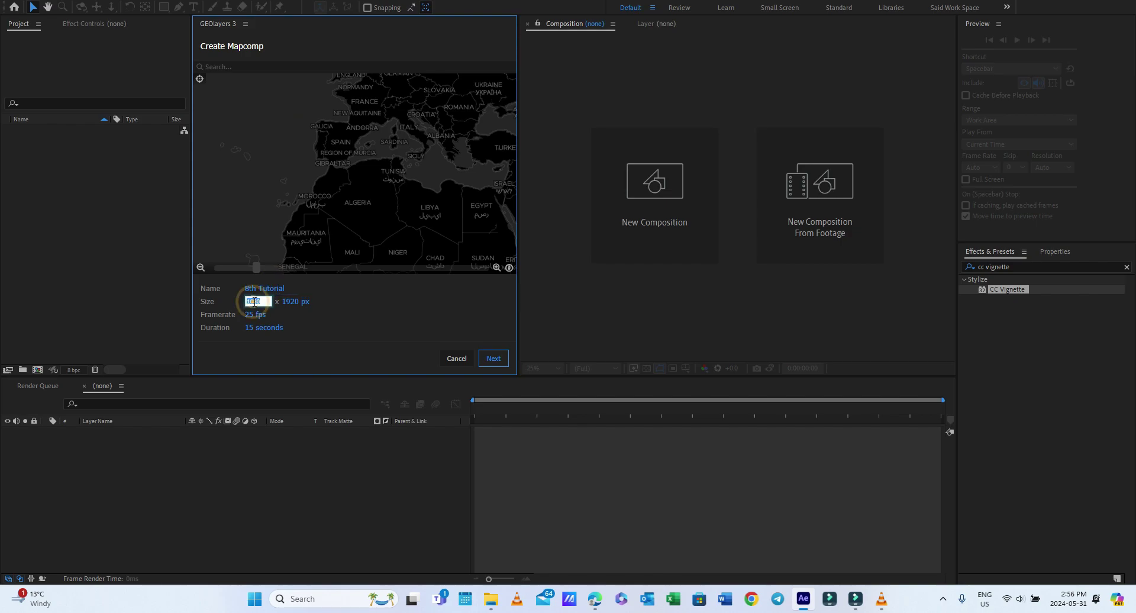
type("1920")
left_click(295, 302)
type("10")
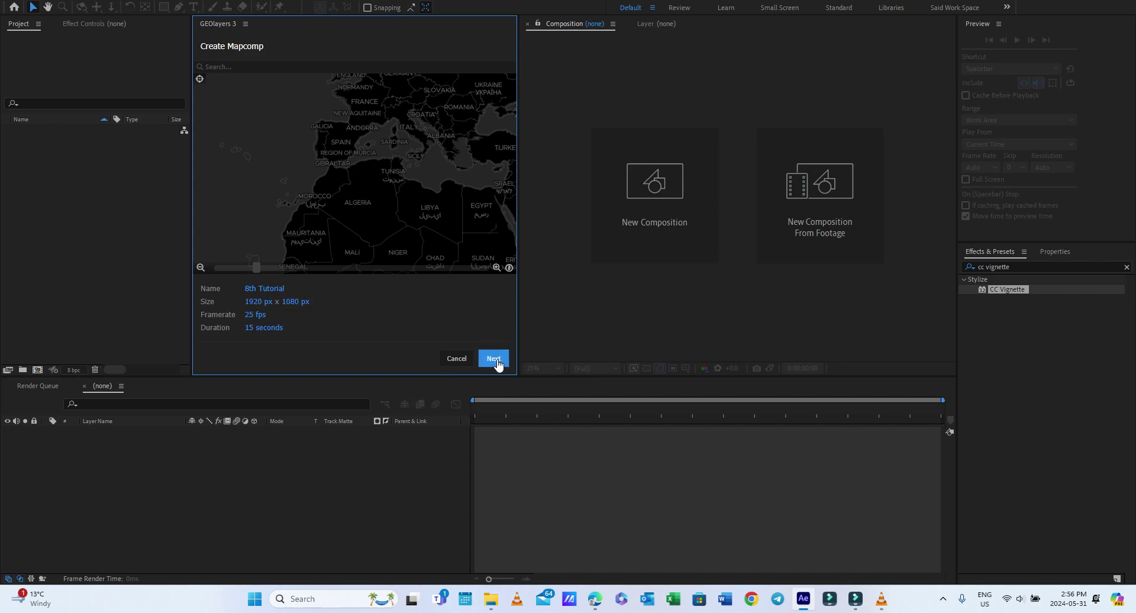
Choose the dark satellite map style and create the mapcomp.
left_click(493, 359)
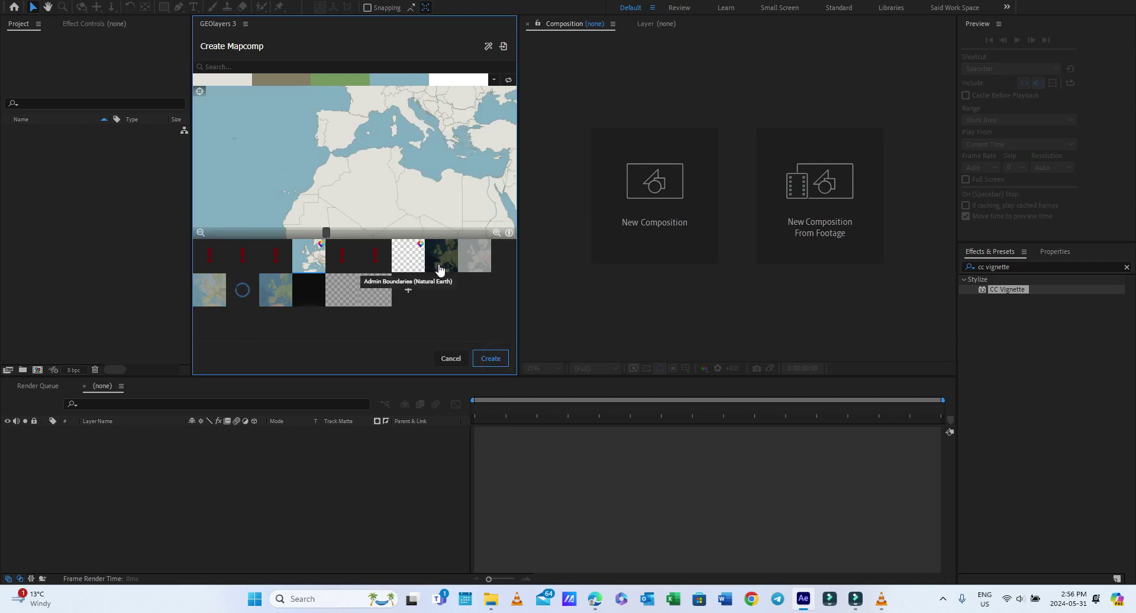
left_click(444, 259)
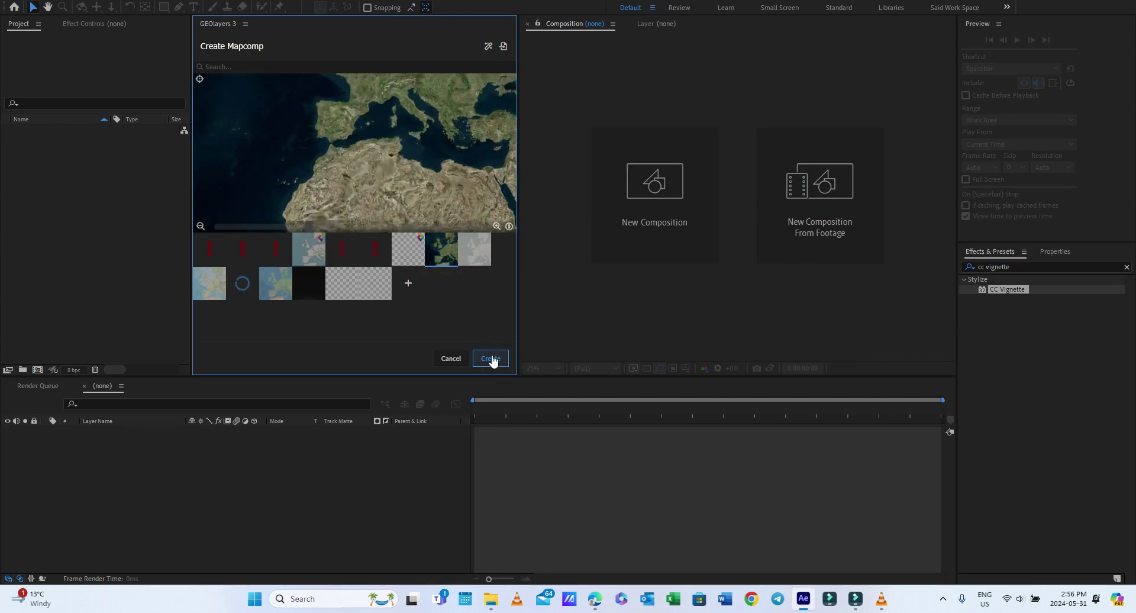
left_click(490, 358)
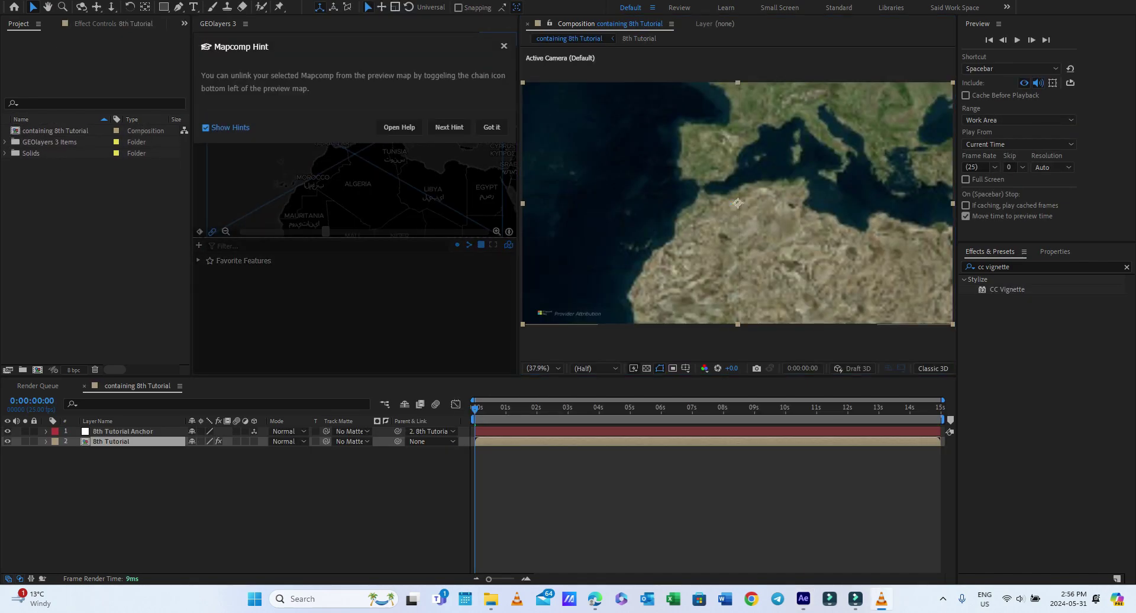
Frame the map on Spain and add its States & Provinces to the feature browser.
left_click(488, 130)
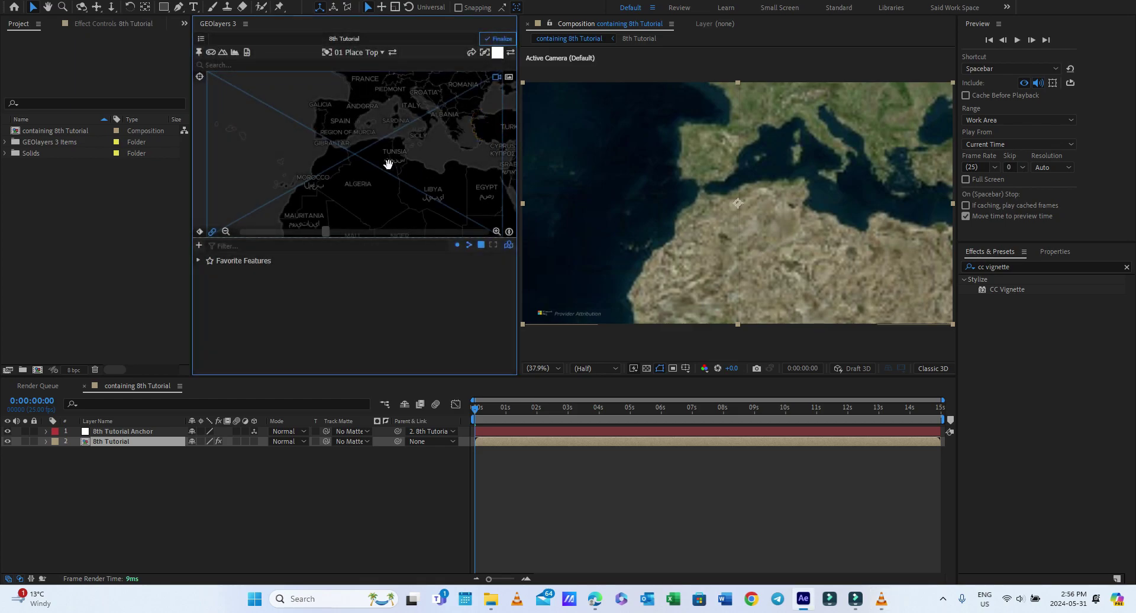
left_click_drag(392, 167, 409, 190)
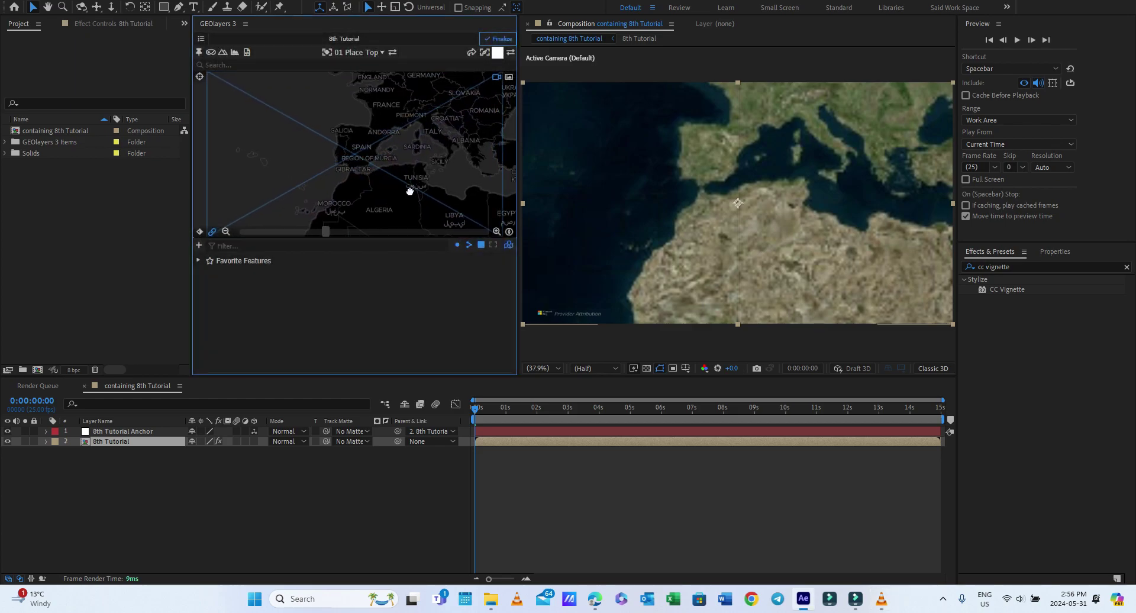
scroll(409, 189, "up", 3)
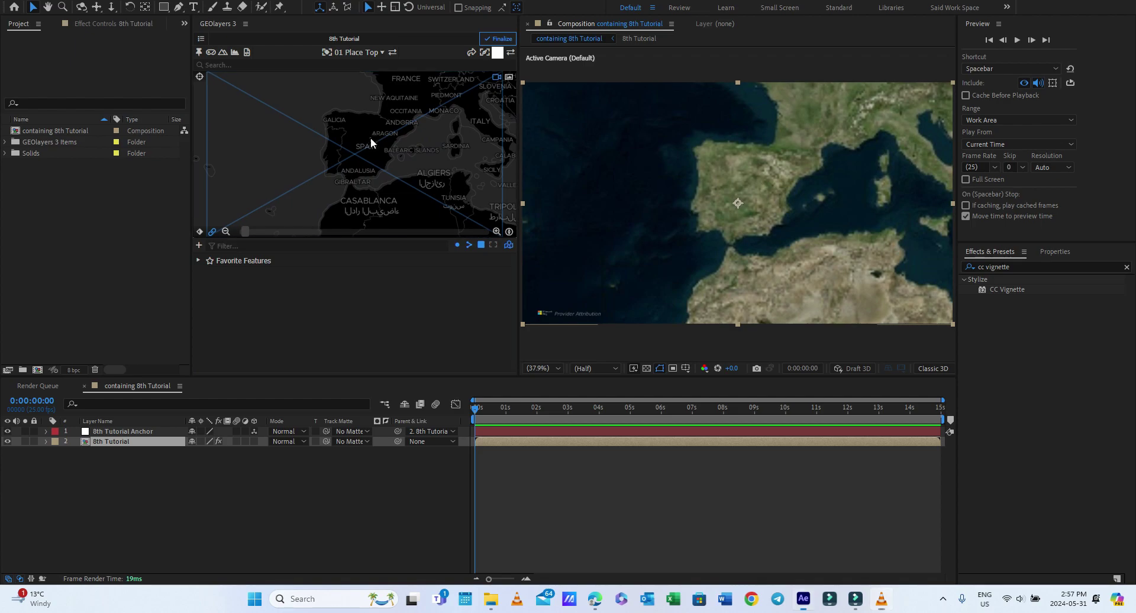
left_click(369, 138)
mouse_move(241, 267)
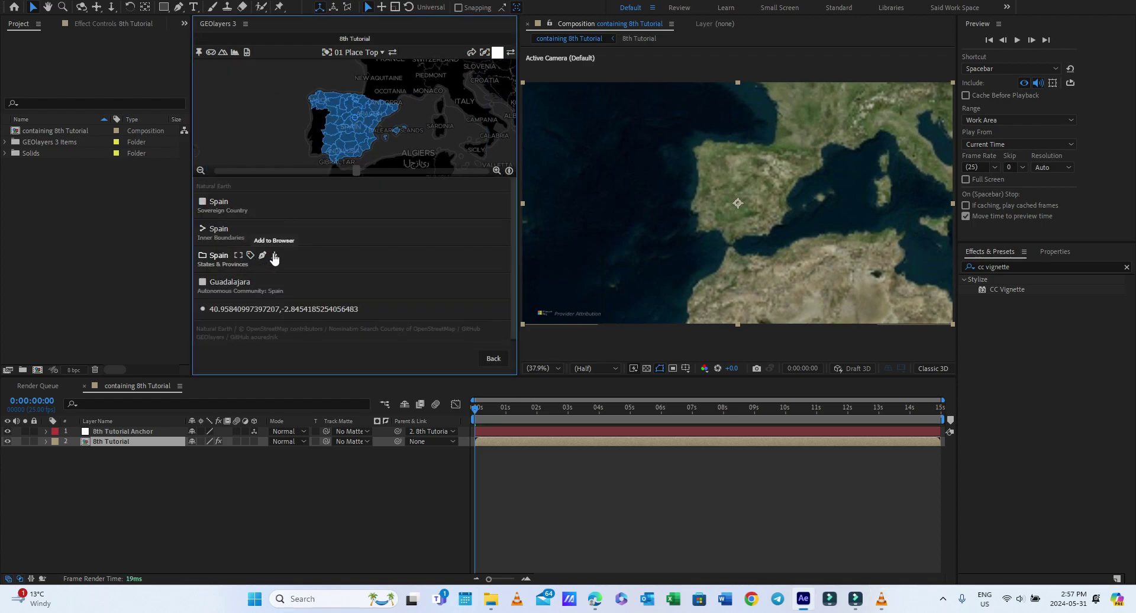
left_click(274, 258)
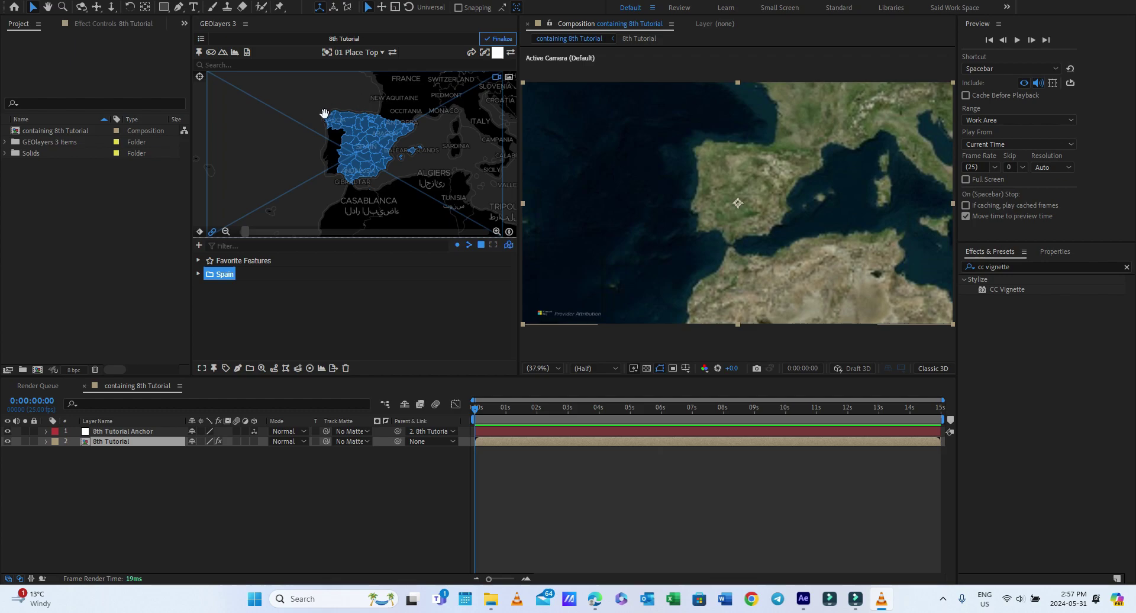
Make sure Individual Layers is enabled in the GEOlayers style options.
left_click(497, 53)
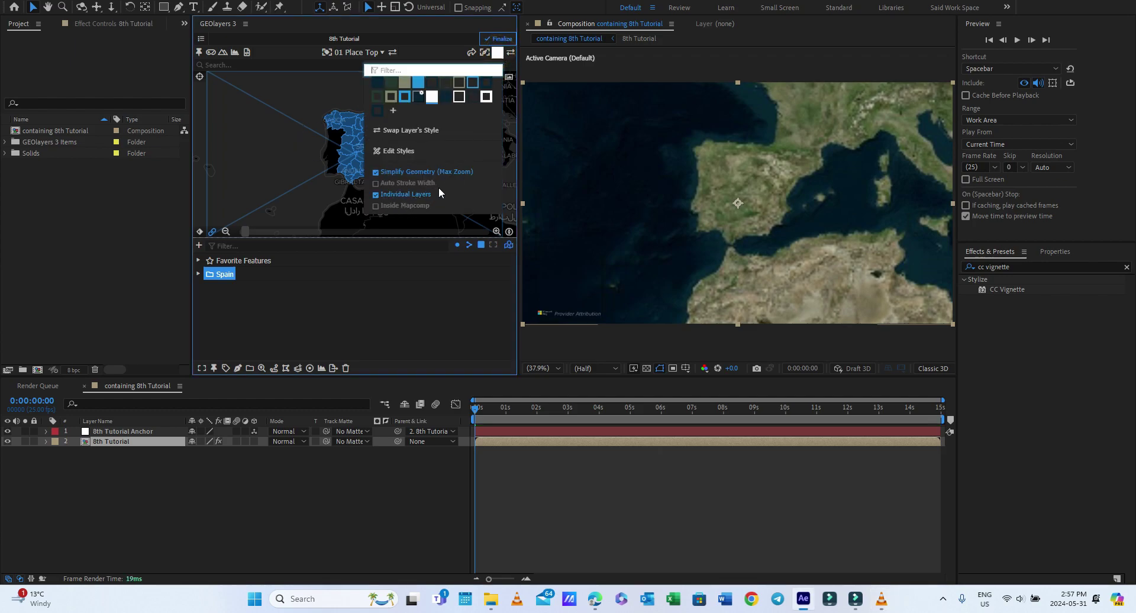
left_click(376, 193)
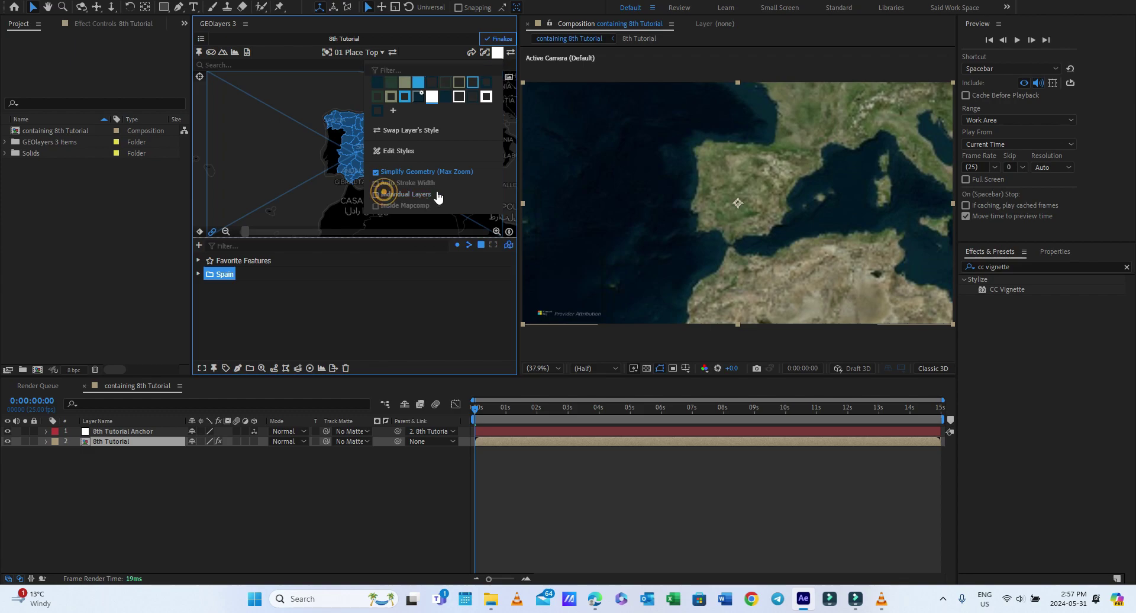
left_click(375, 194)
left_click(432, 97)
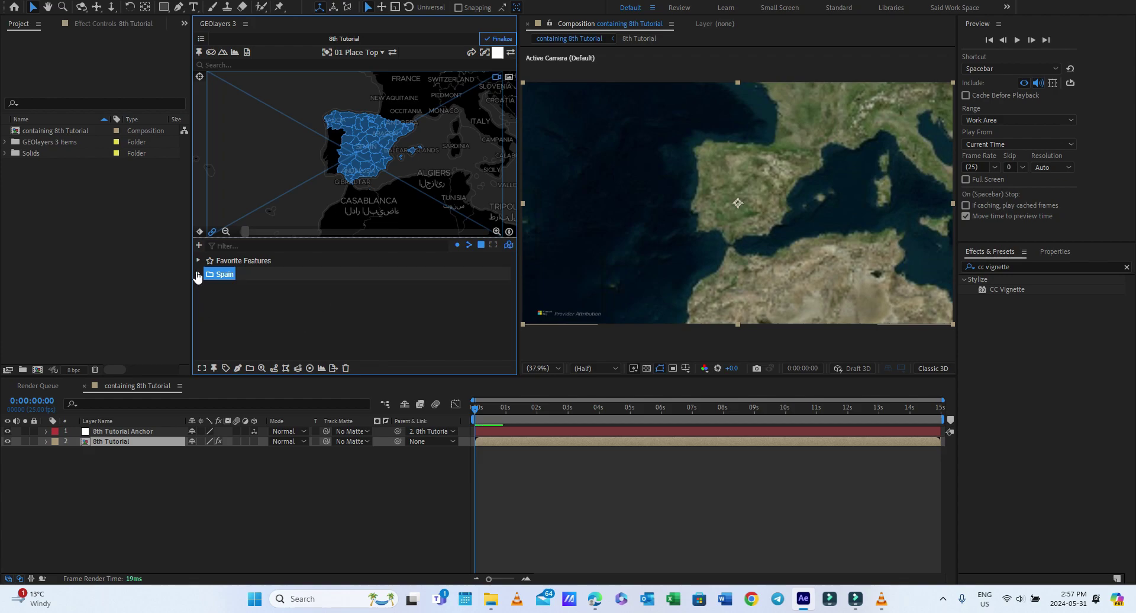
Remove Ceuta, Melilla, Las Palmas and the Balearic Islands from the Spain features.
left_click(198, 274)
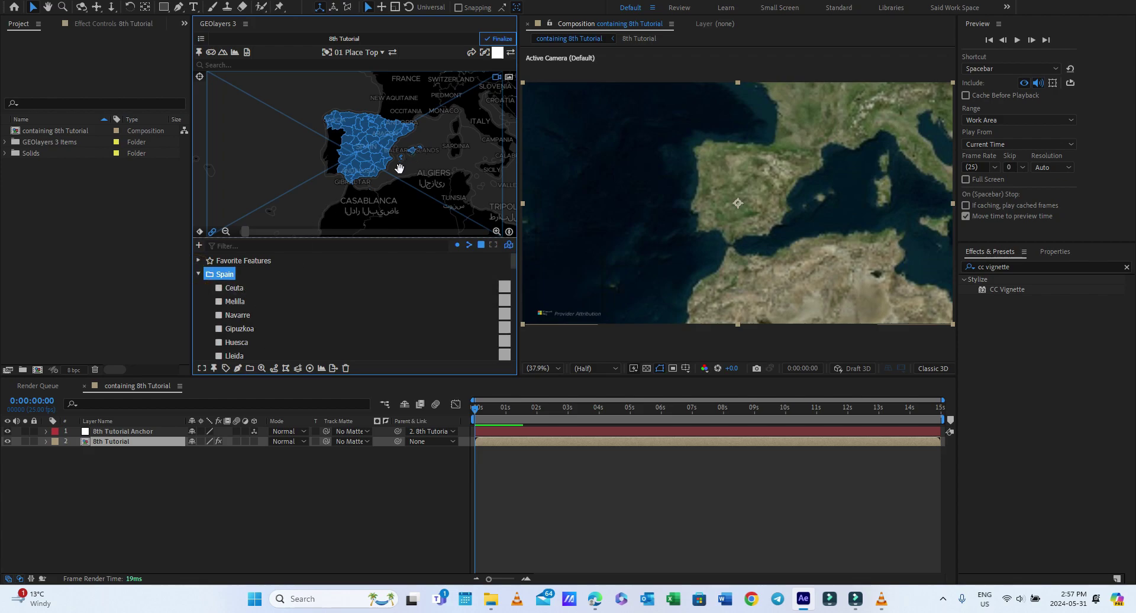
scroll(396, 161, "down", 3)
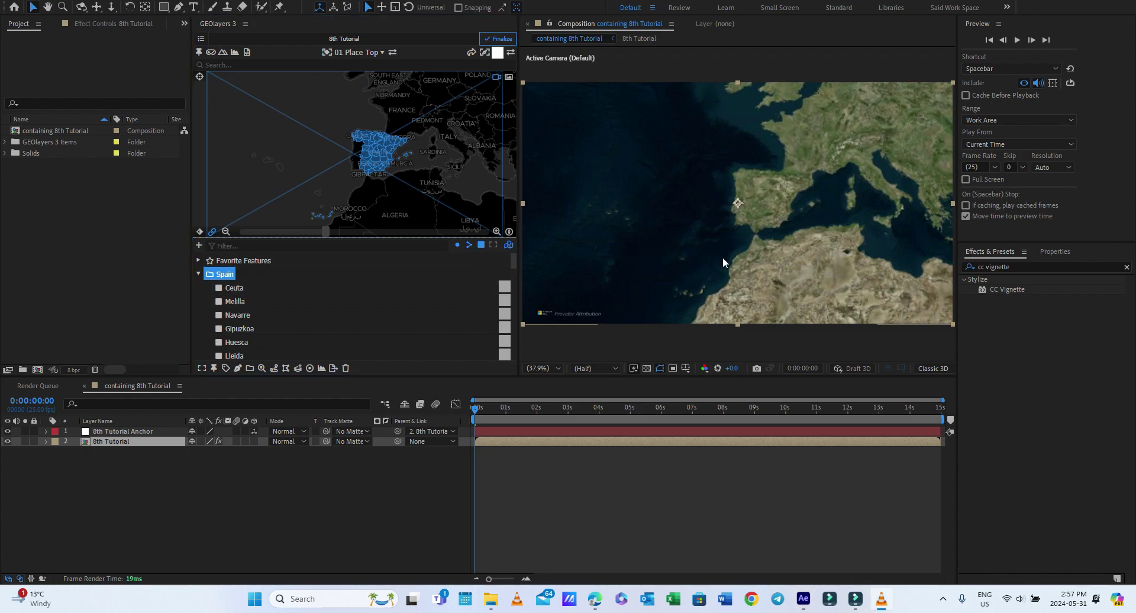
left_click(246, 291)
left_click(245, 290)
left_click(348, 363)
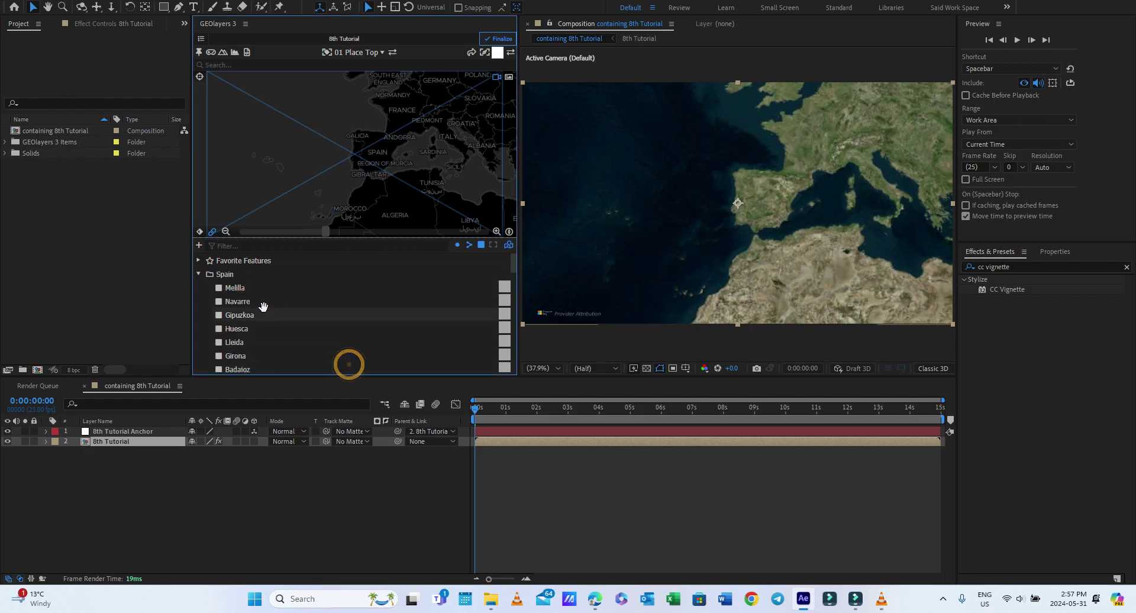
left_click(246, 289)
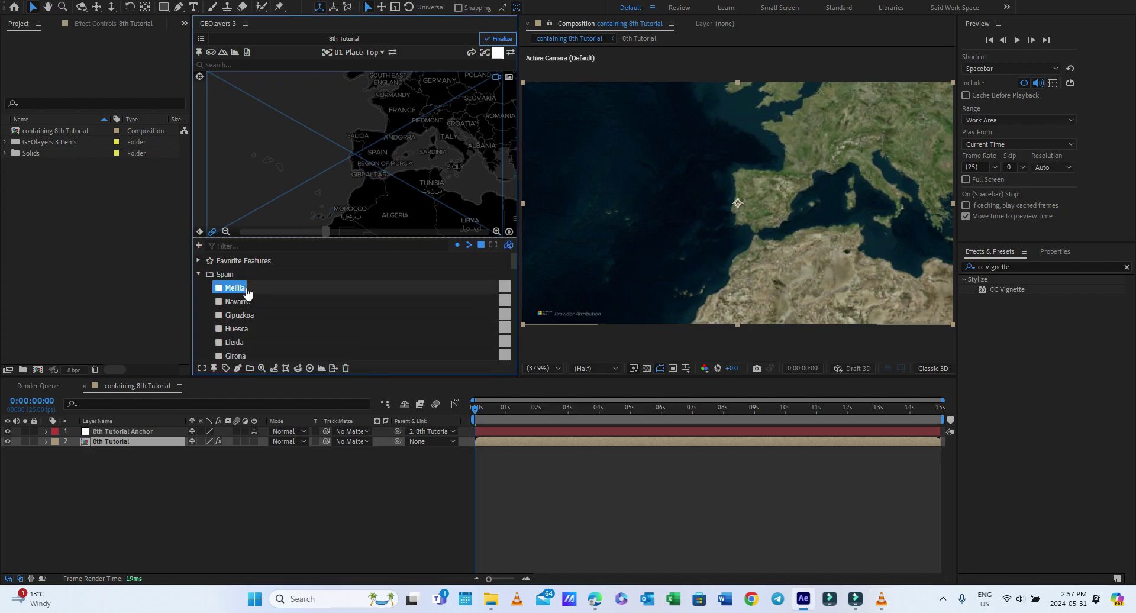
left_click(347, 364)
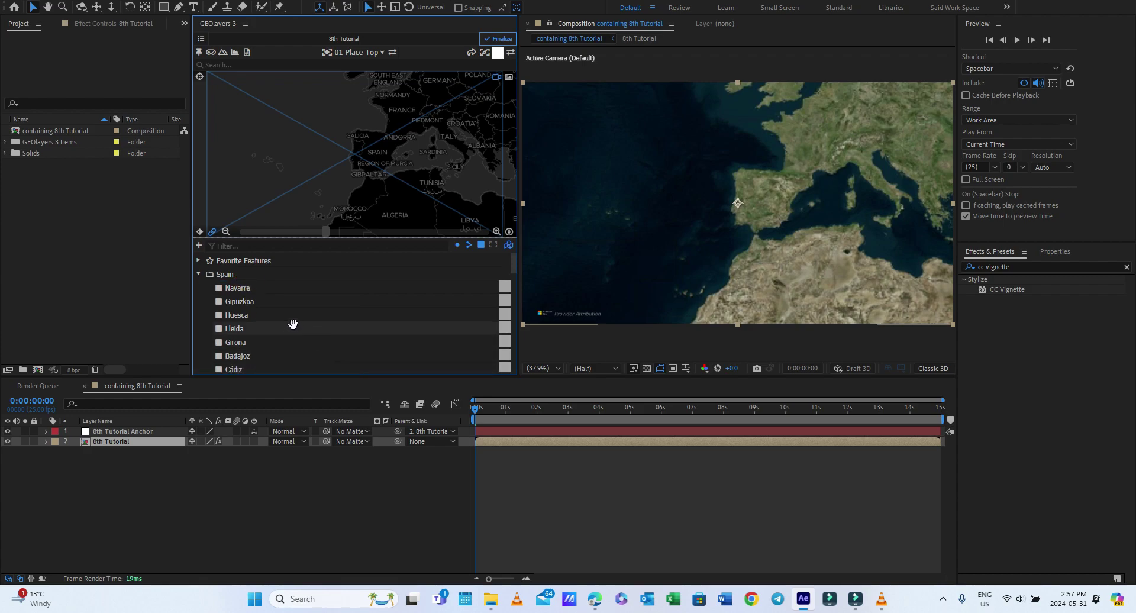
scroll(292, 325, "down", 3)
left_click(265, 310)
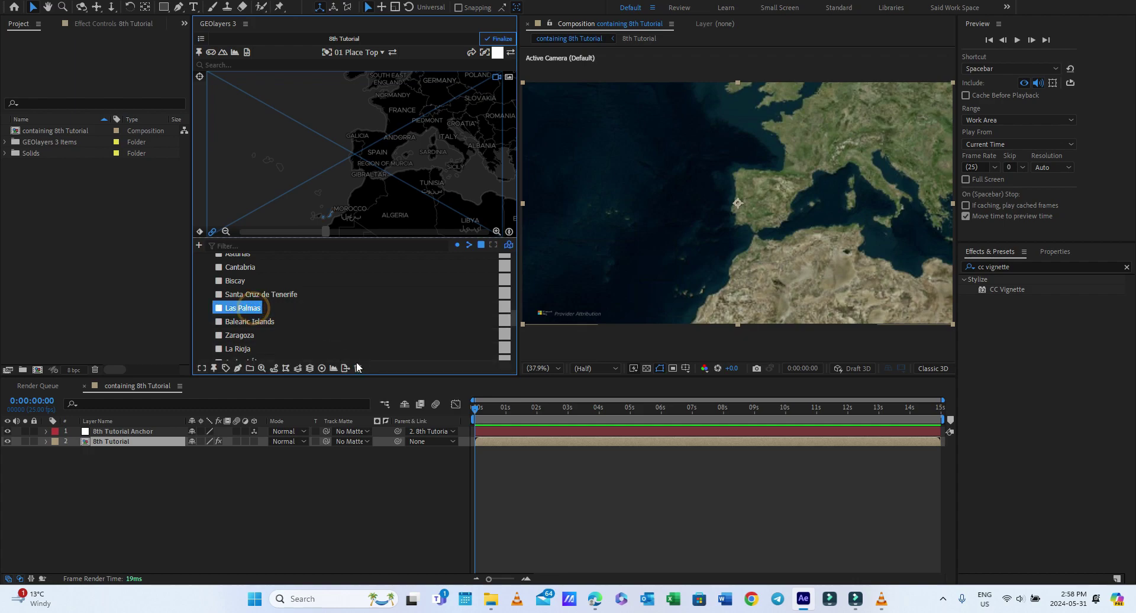
left_click(359, 362)
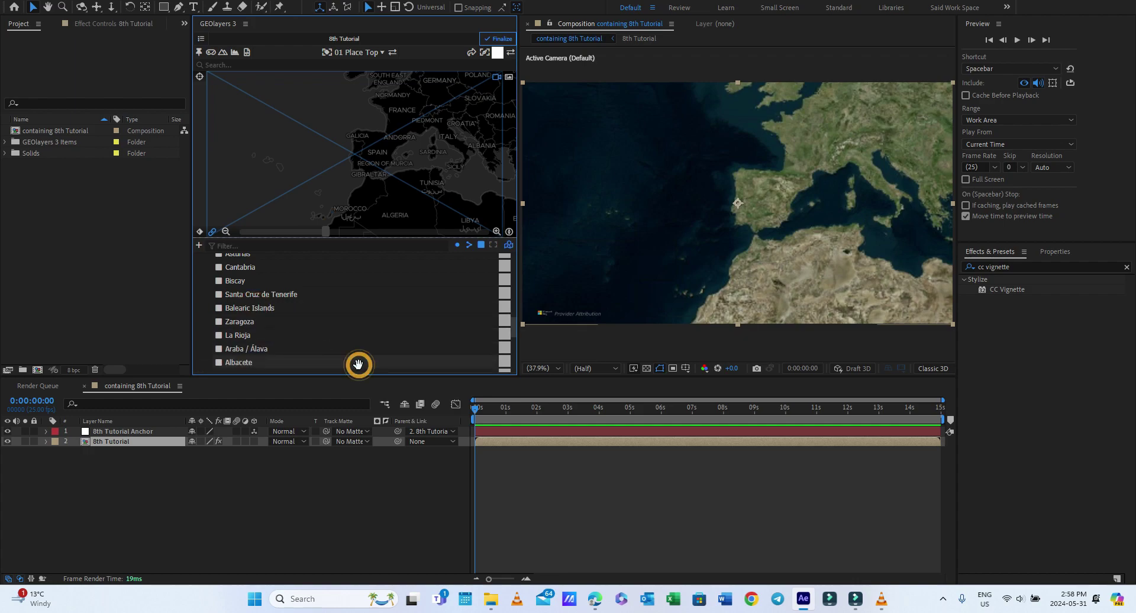
left_click(265, 310)
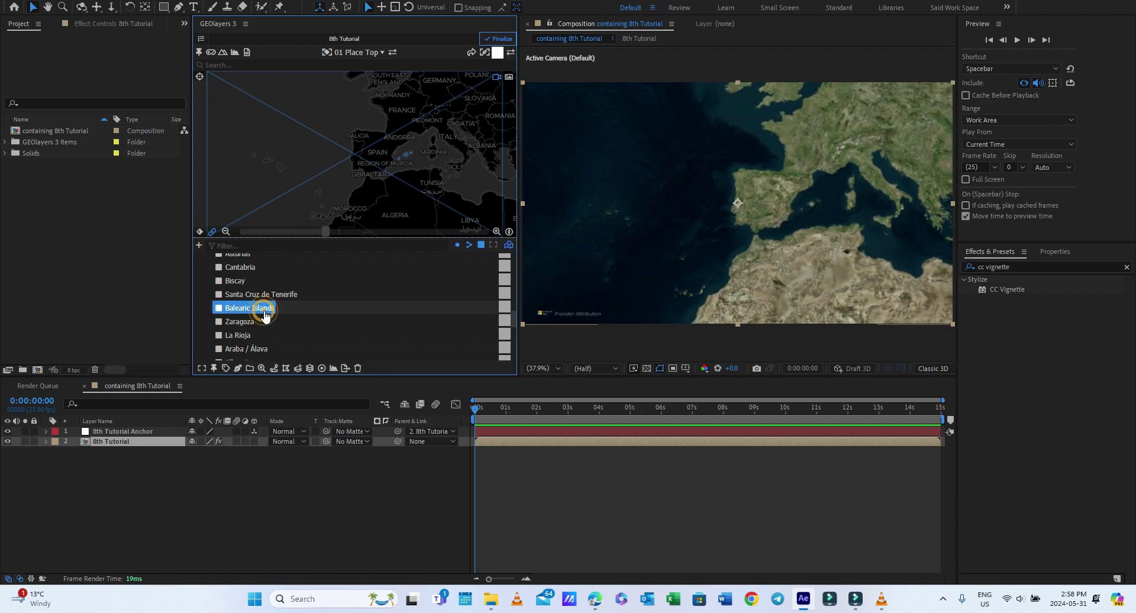
left_click(358, 370)
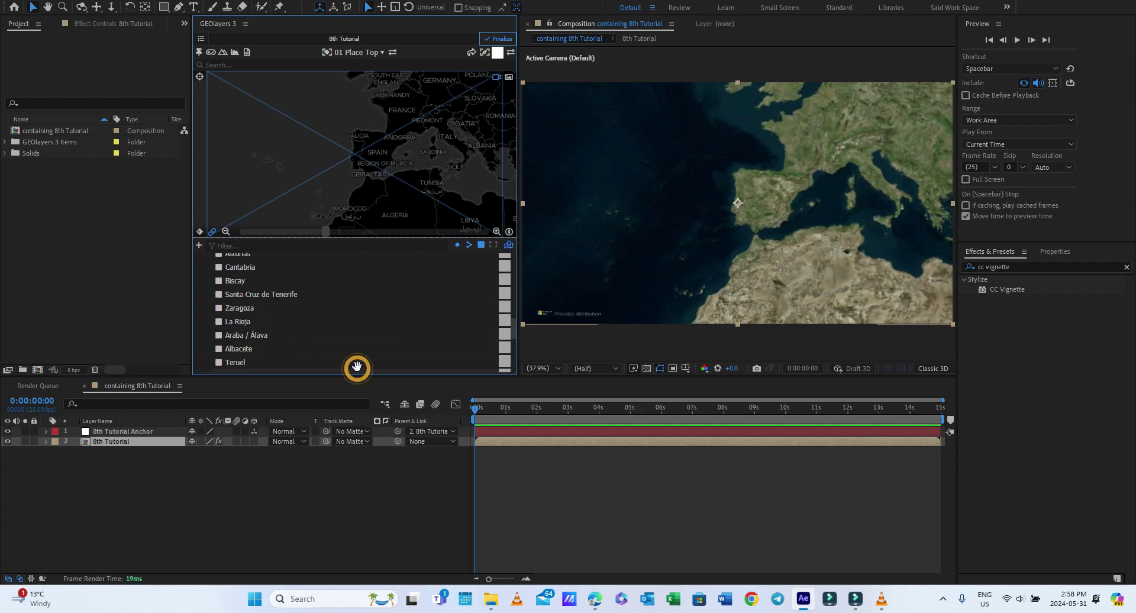
Filter the list for 'santa' and remove Santa Cruz de Tenerife.
scroll(280, 333, "down", 5)
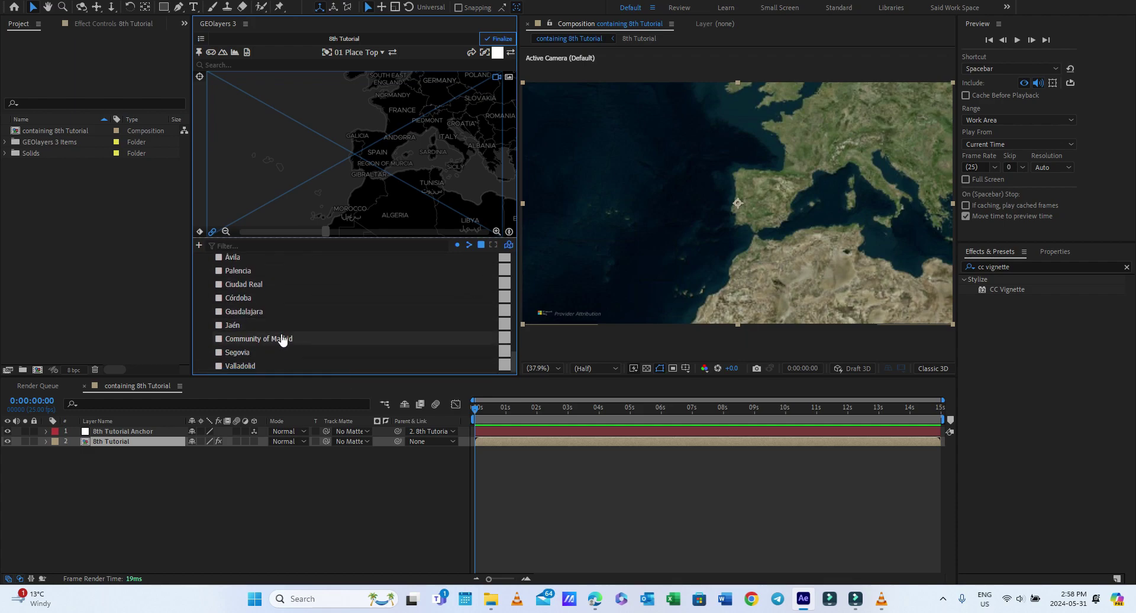
left_click(278, 246)
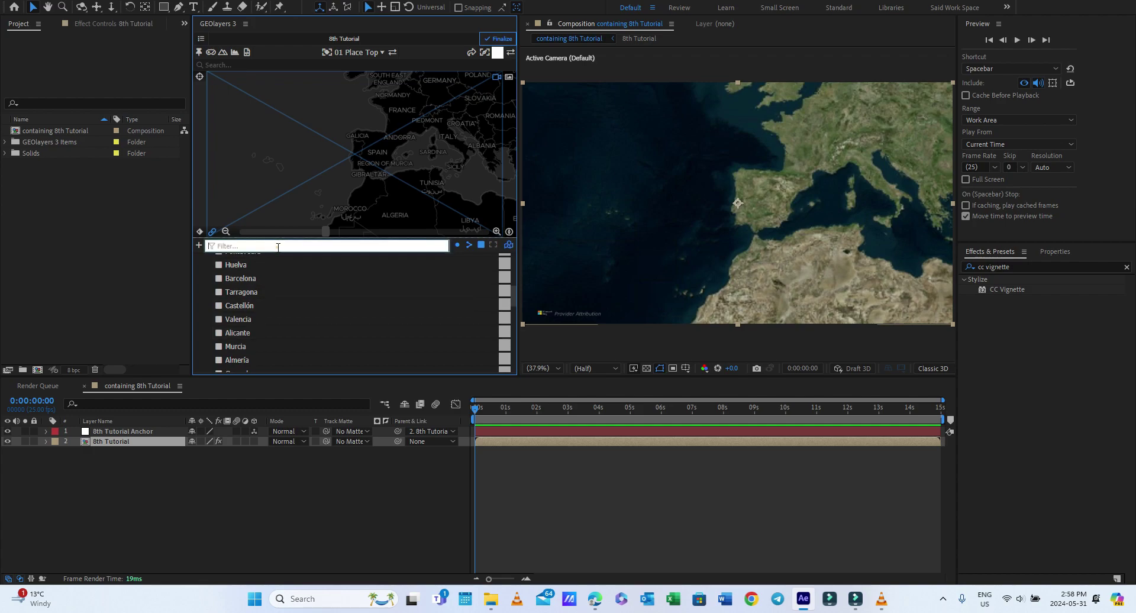
type("santa")
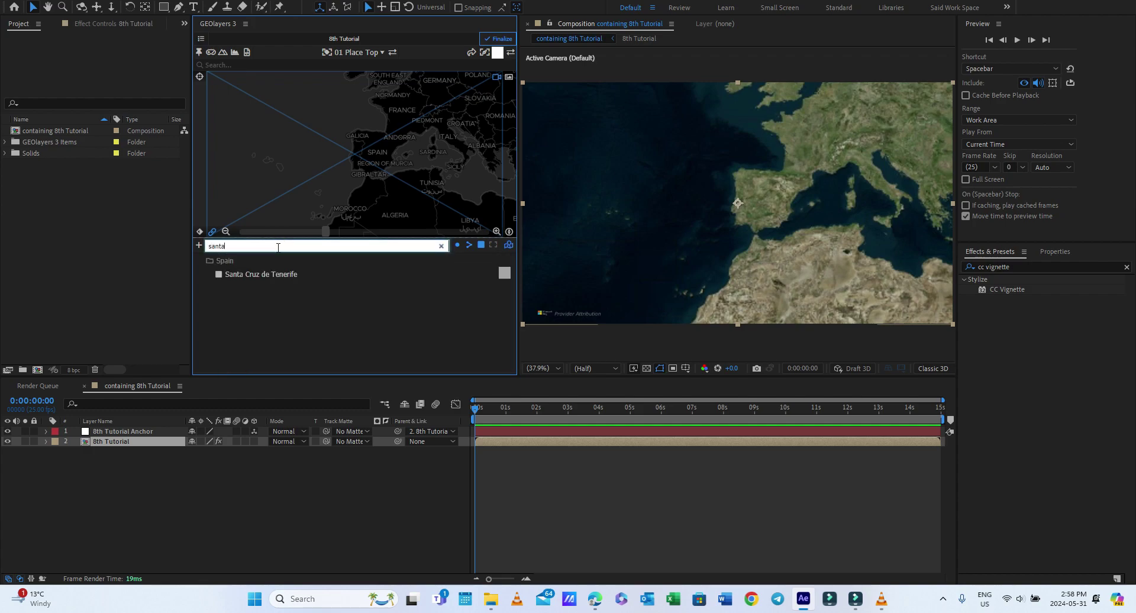
left_click(249, 278)
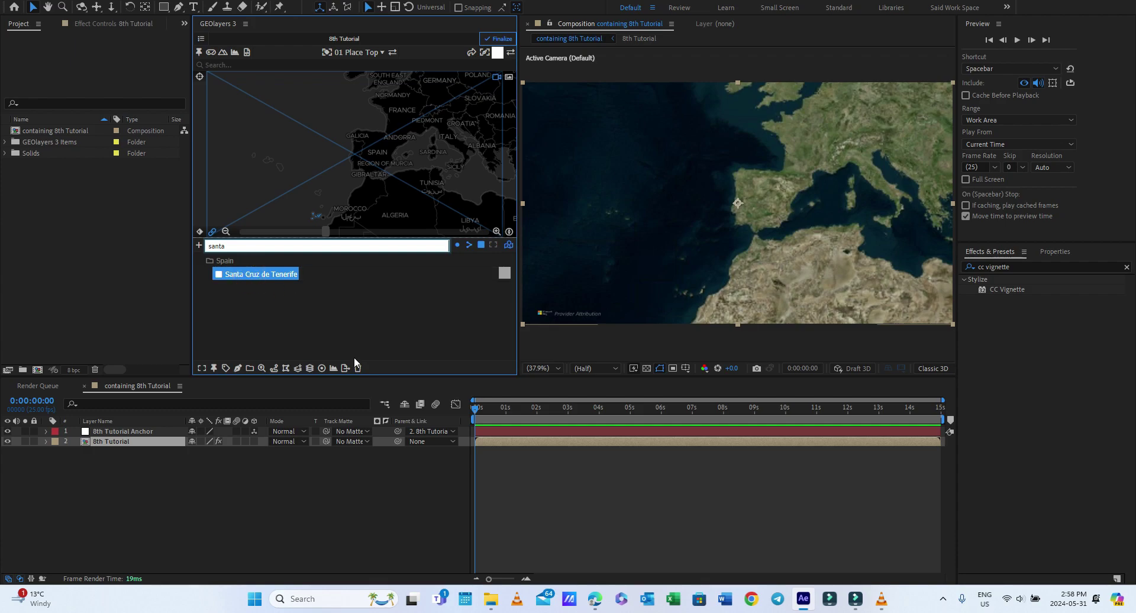
left_click(356, 369)
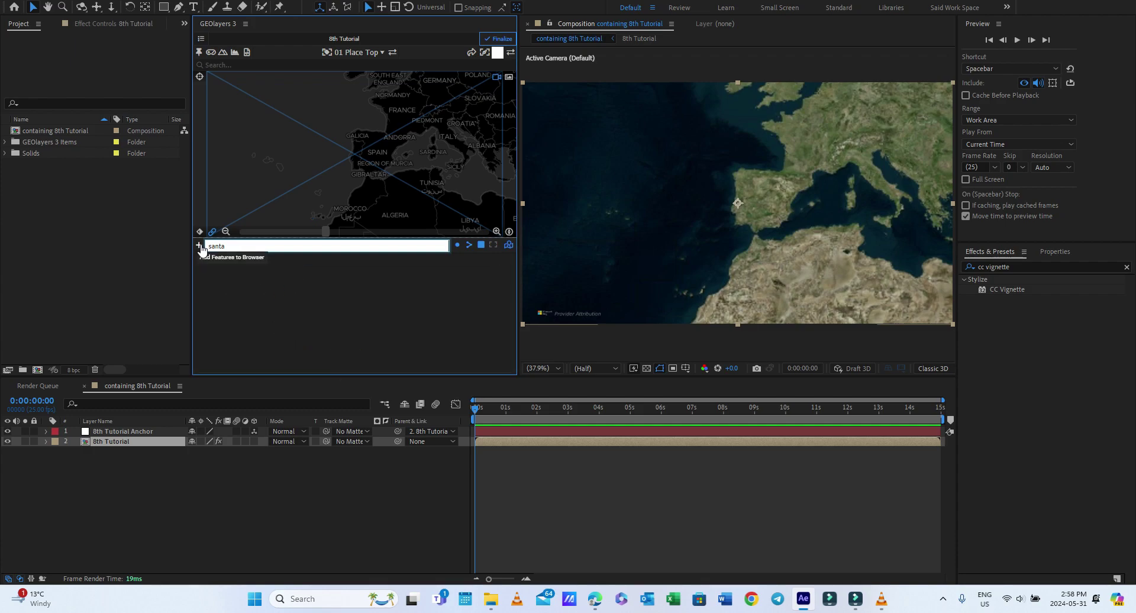
Clear the search filter and select the whole Spain folder.
left_click(236, 245)
double_click(237, 245)
type("s")
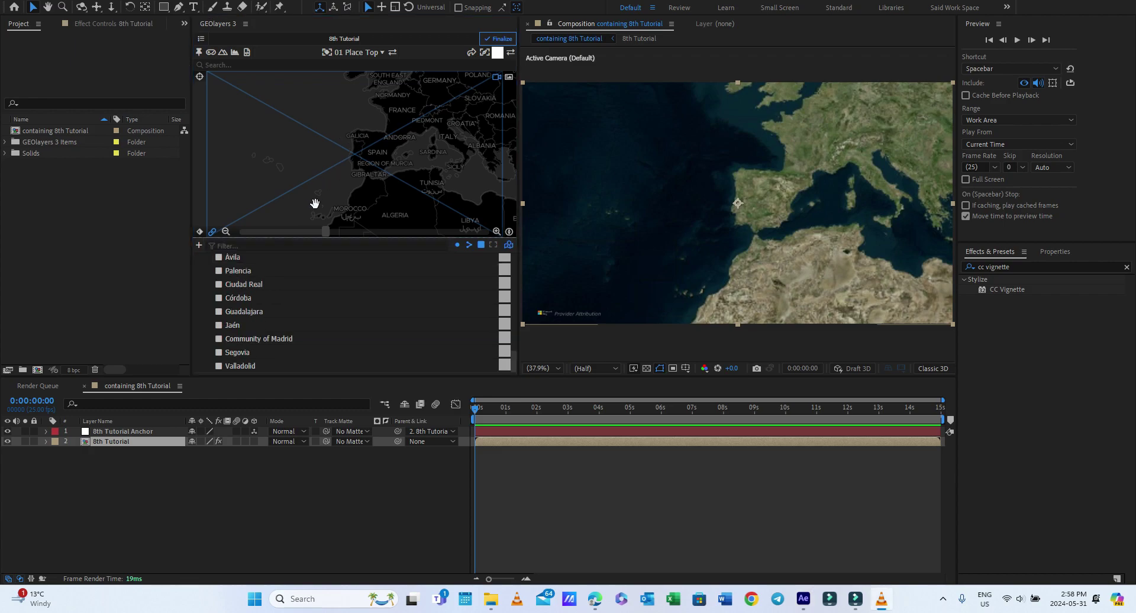
scroll(236, 308, "up", 5)
left_click(199, 274)
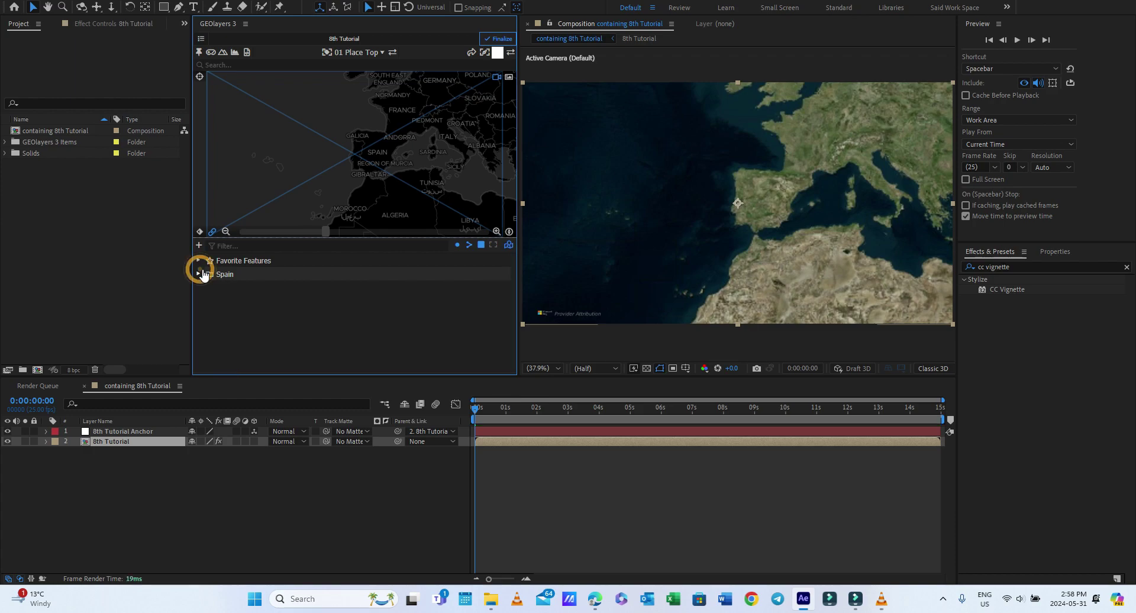
left_click(222, 274)
Draw the Spain provinces into the comp as individual shape layers via Draw Feature.
left_click(237, 368)
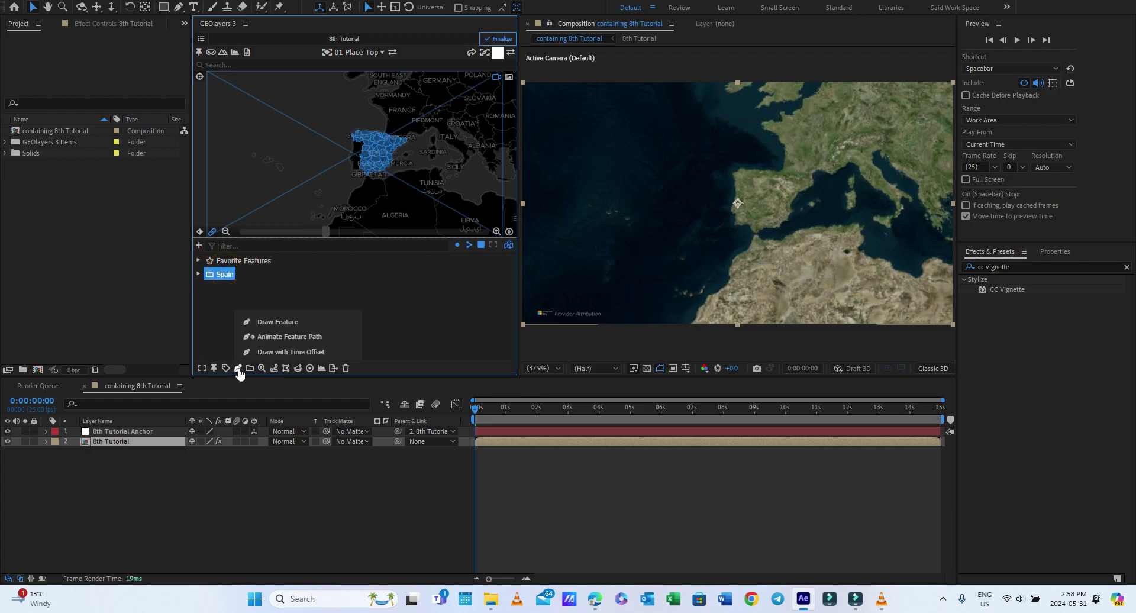
left_click(278, 323)
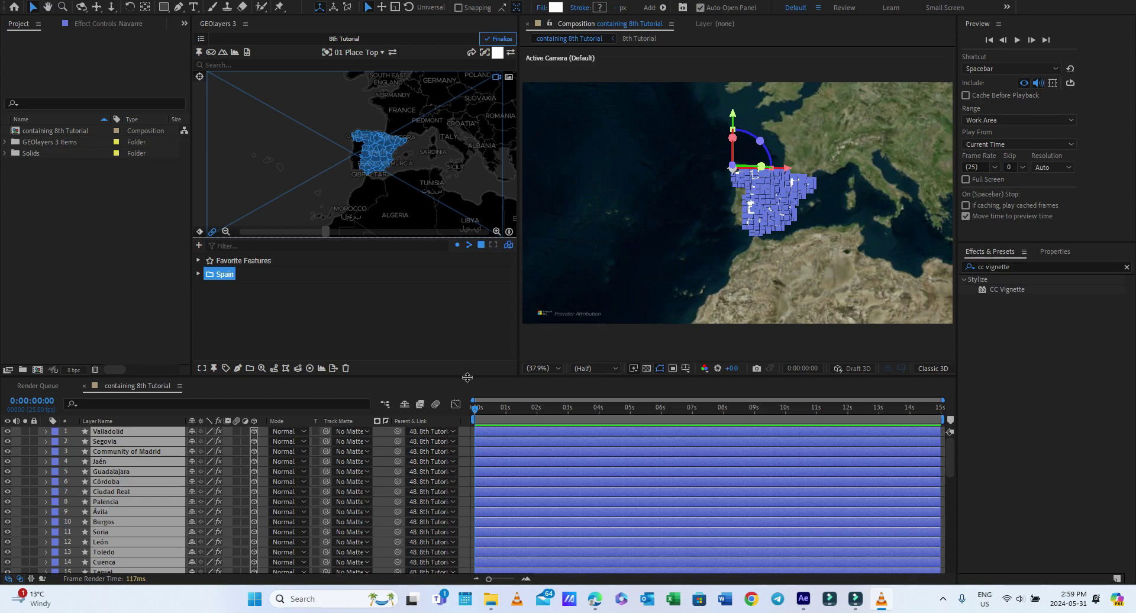
Reveal Opacity on all selected province layers and set it to 50%.
left_click_drag(467, 377, 469, 359)
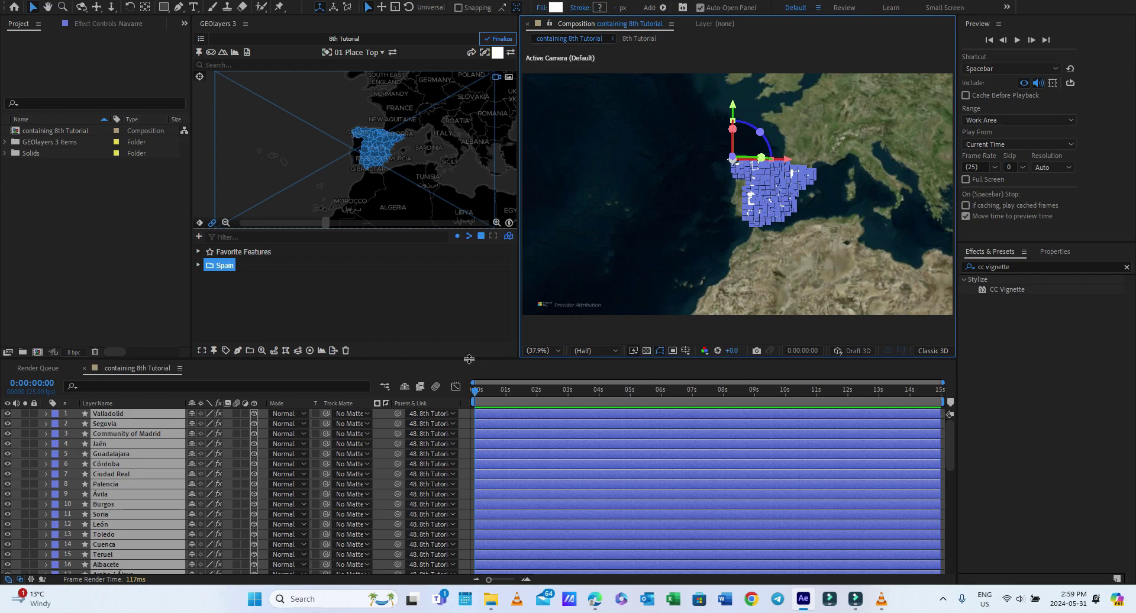
left_click(130, 413)
key("t")
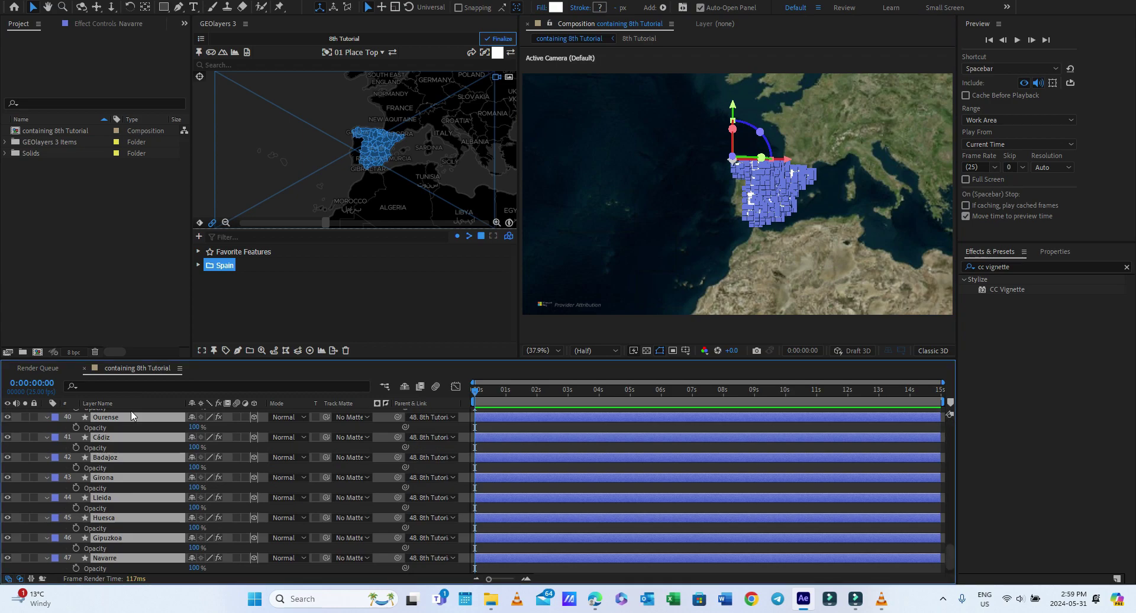
left_click(193, 429)
left_click(194, 428)
type("50")
key("Return")
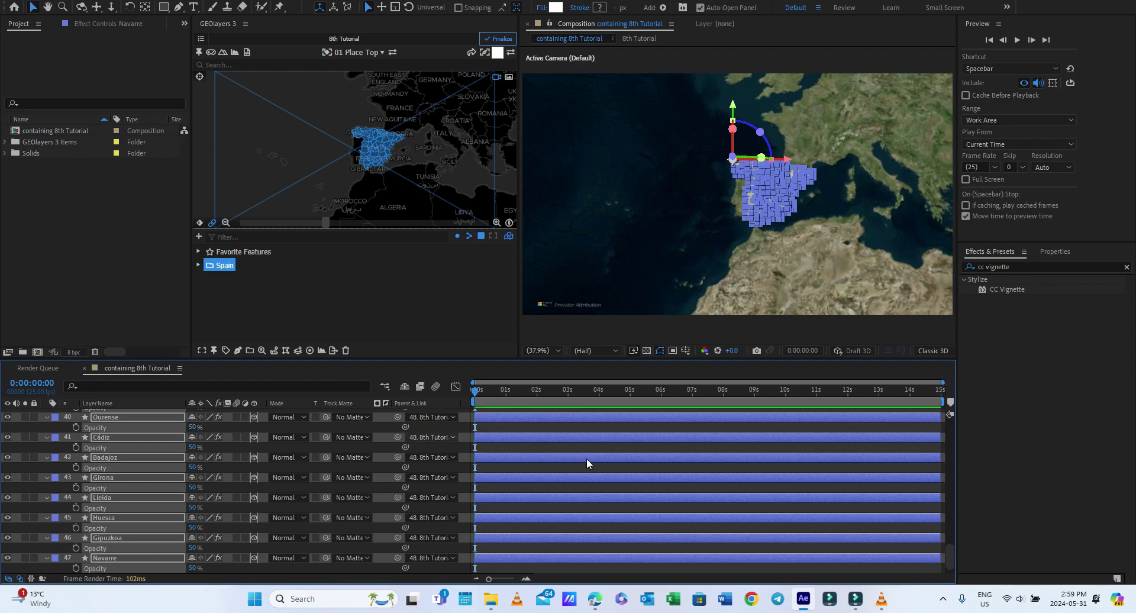
Randomly stagger the province layers' start times with the GEOlayers 'stagger layers random' script.
key("ctrl+a")
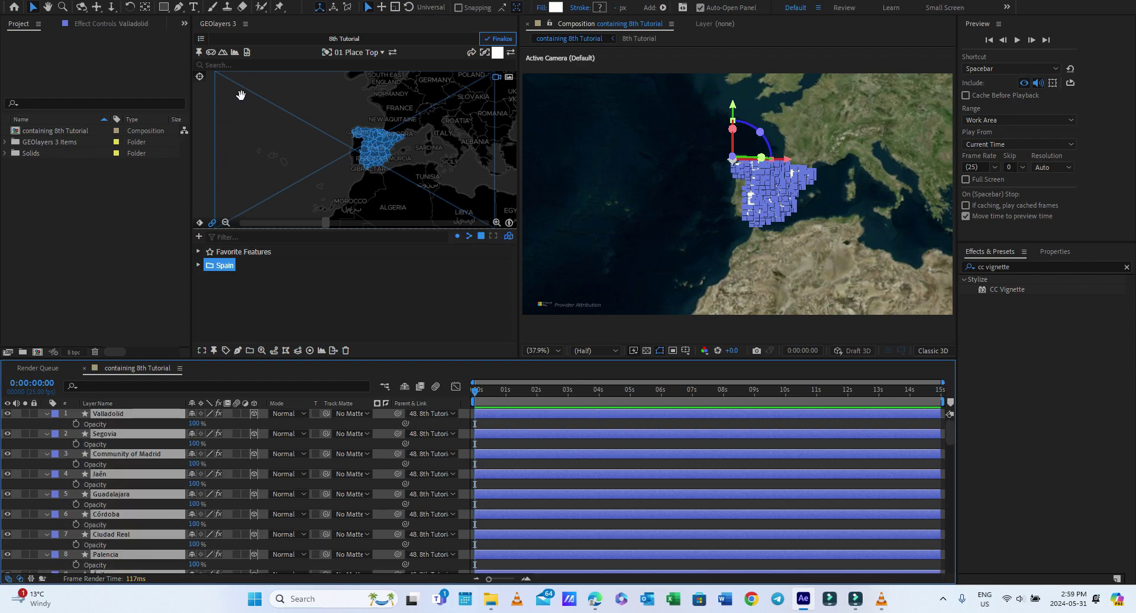
left_click(246, 52)
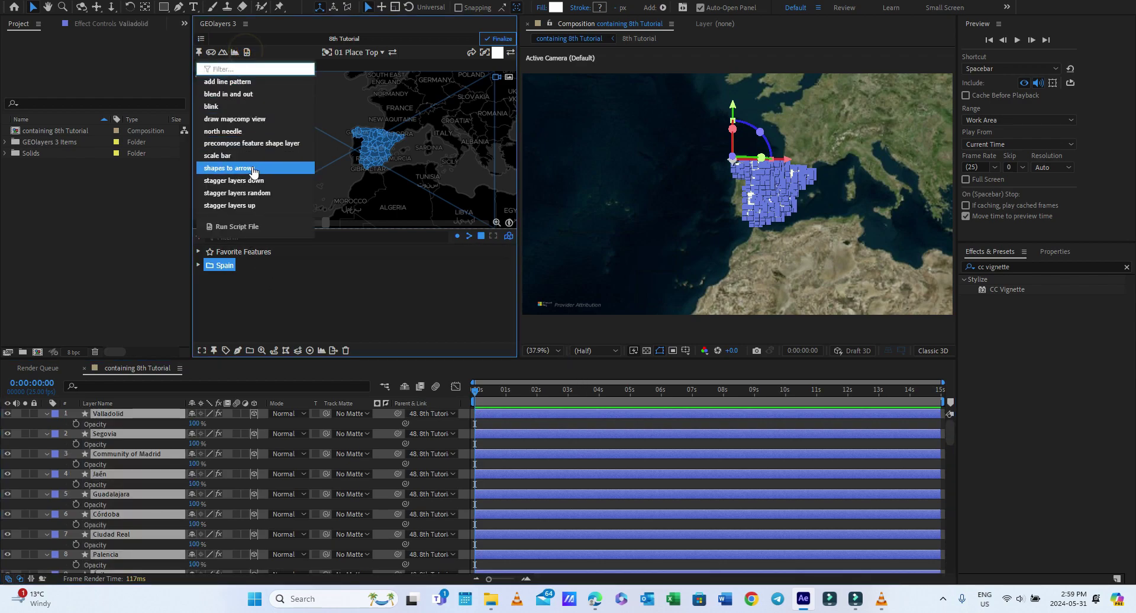
left_click(255, 193)
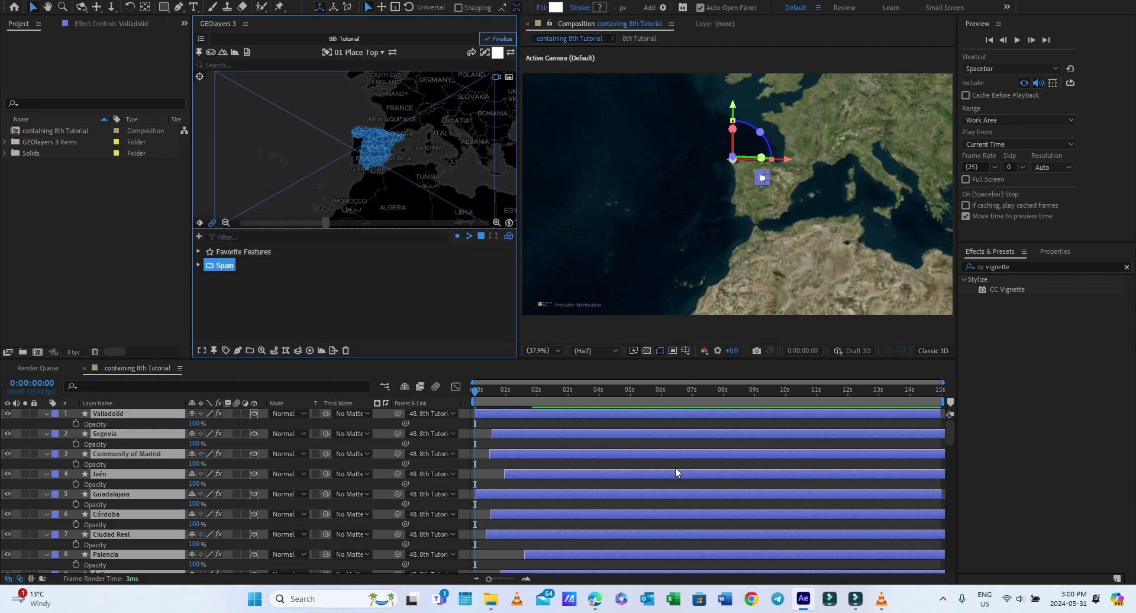
scroll(428, 501, "down", 5)
scroll(516, 508, "up", 4)
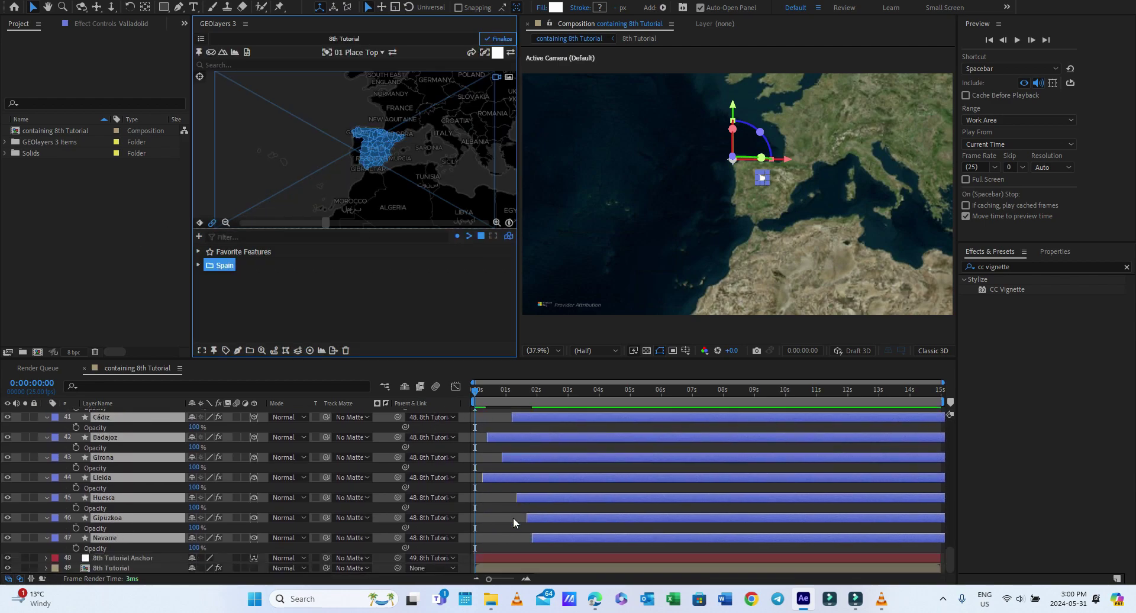
scroll(512, 522, "up", 1)
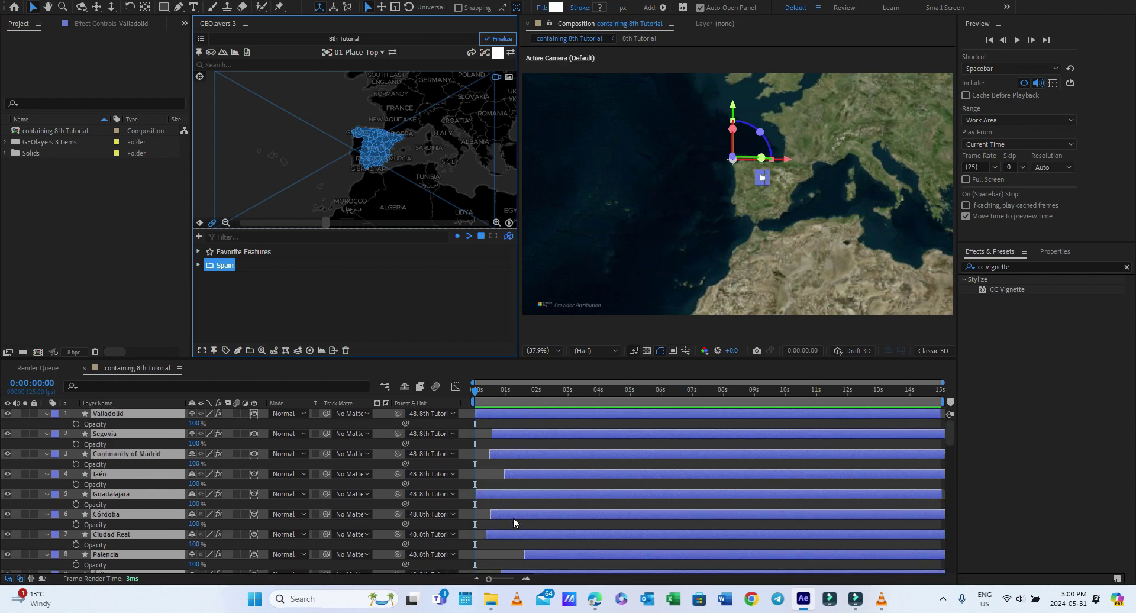
Add Spain's Inner Boundaries and draw them as a new Spain shape layer.
left_click(370, 156)
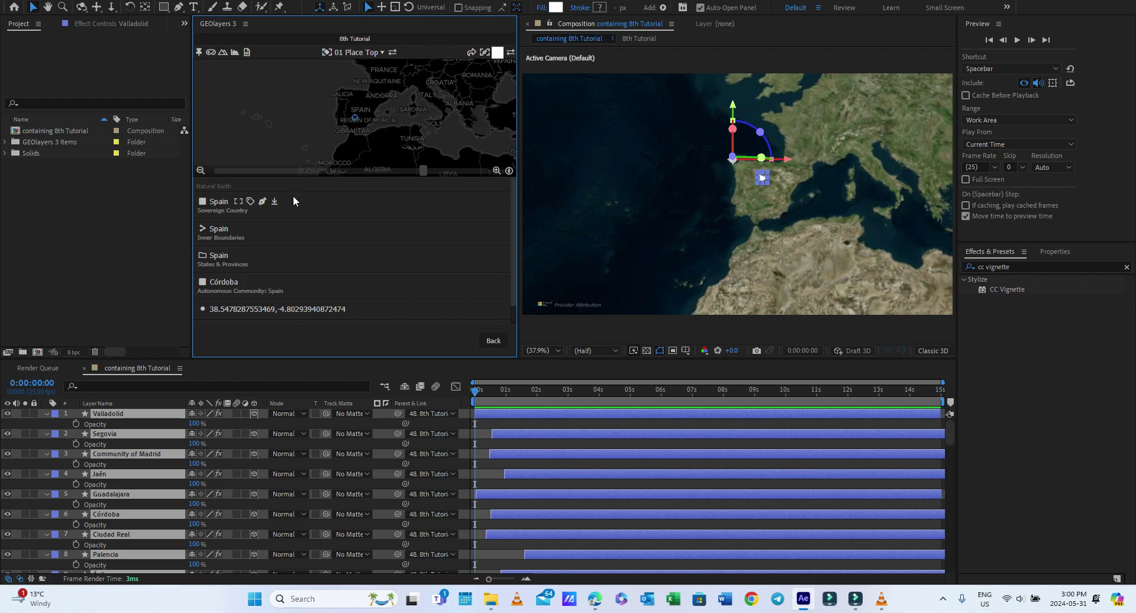
mouse_move(258, 239)
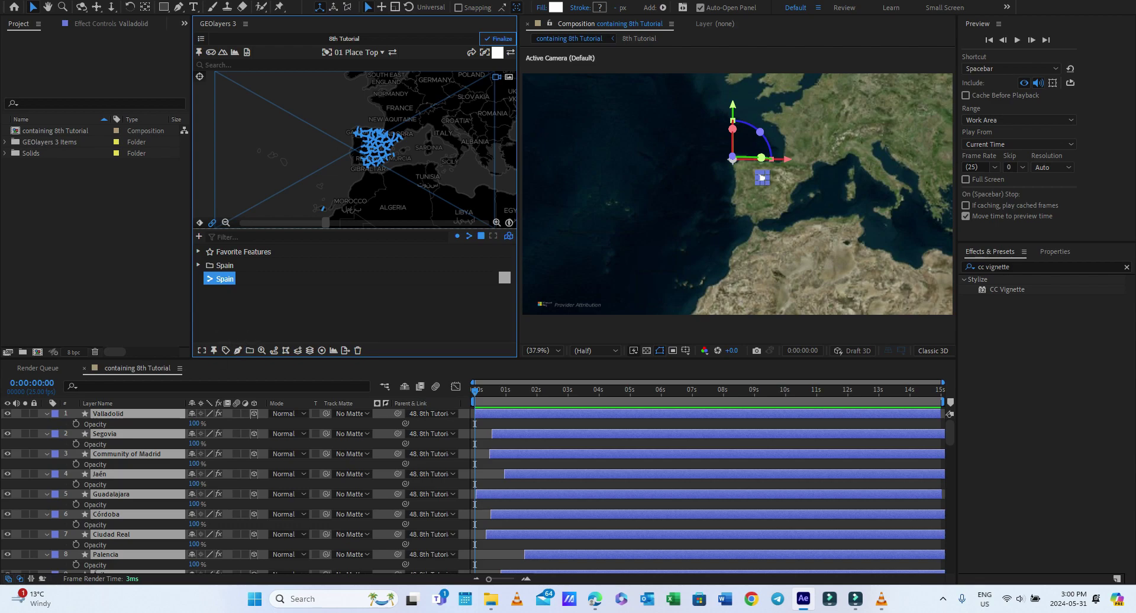
left_click(238, 350)
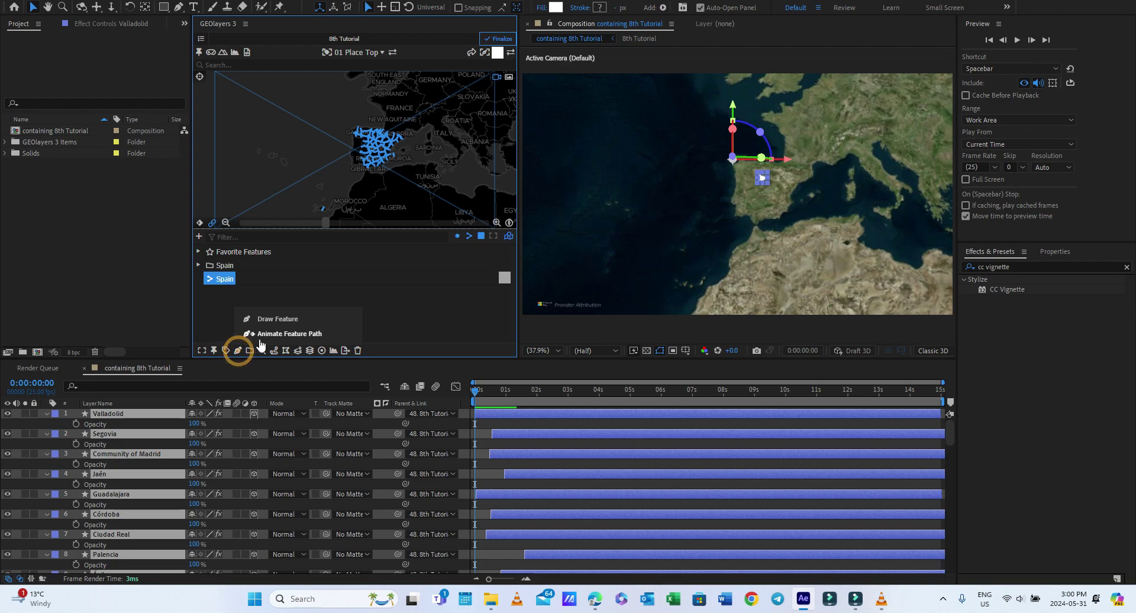
left_click(276, 320)
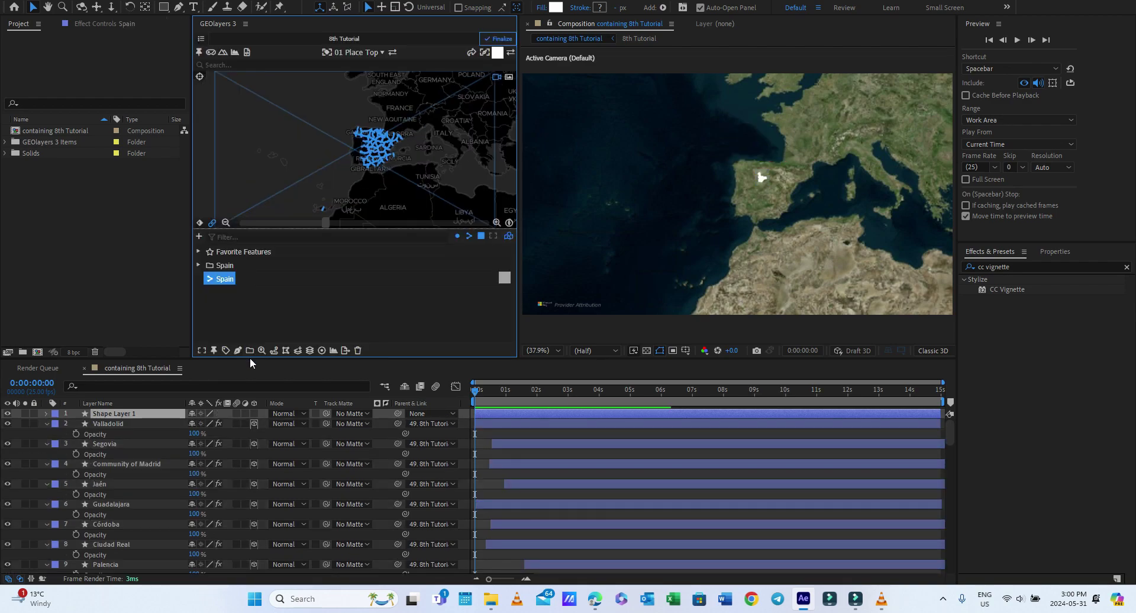
Set the Spain layer's stroke colour to red (F50707).
left_click(600, 12)
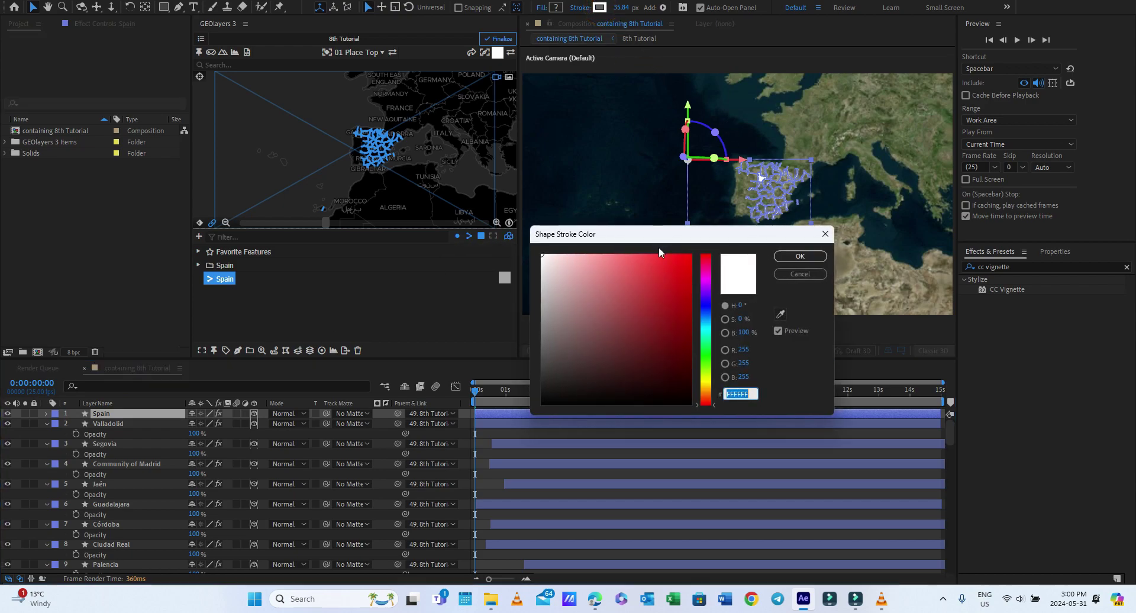
left_click(686, 260)
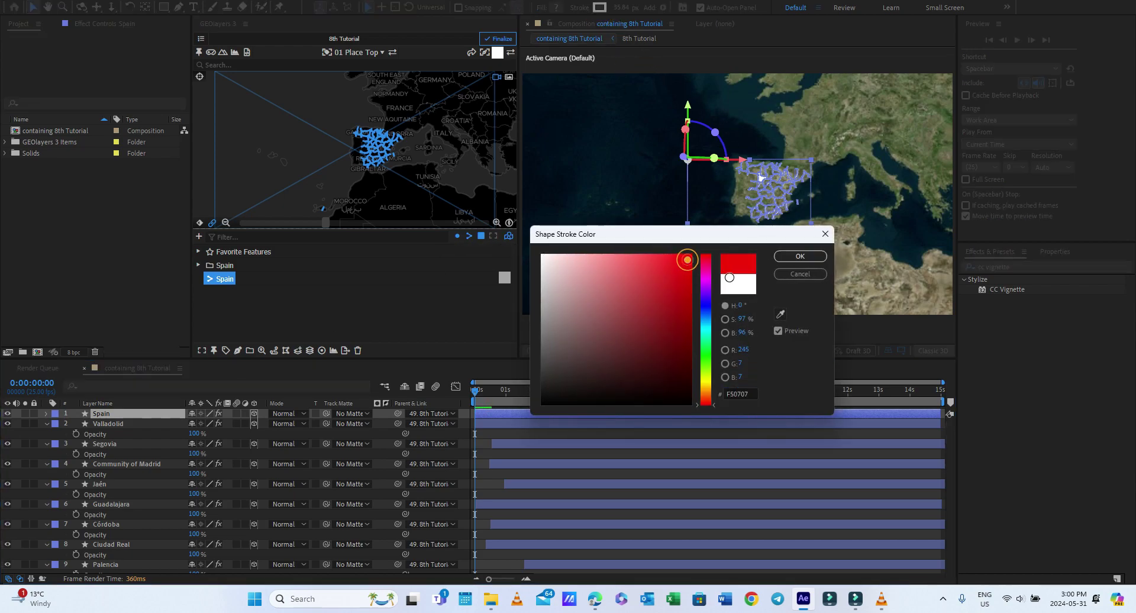
left_click(790, 256)
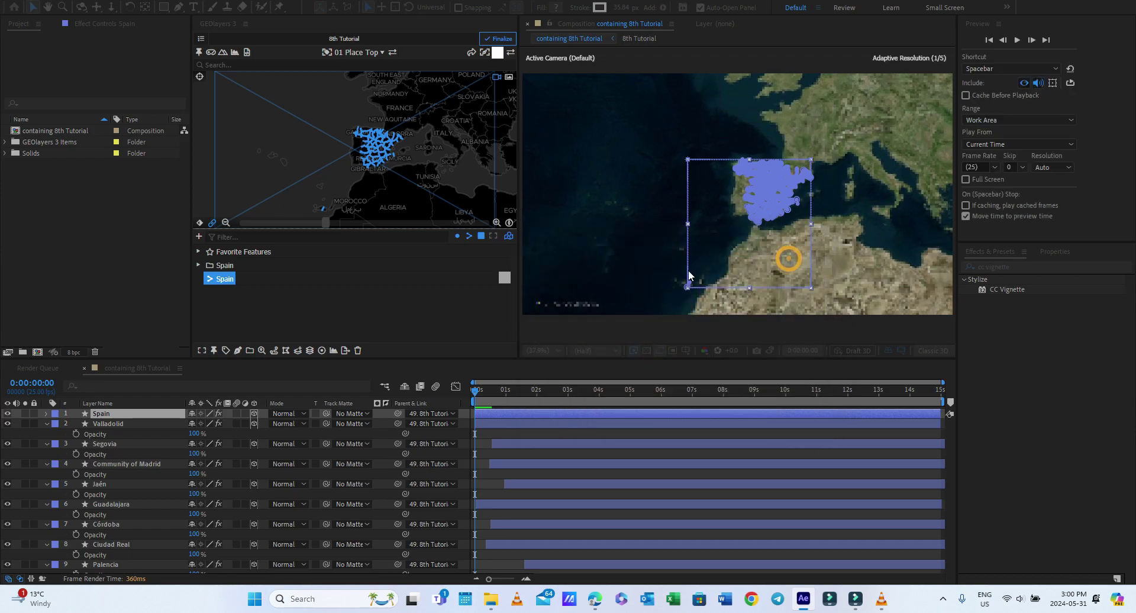
left_click(622, 8)
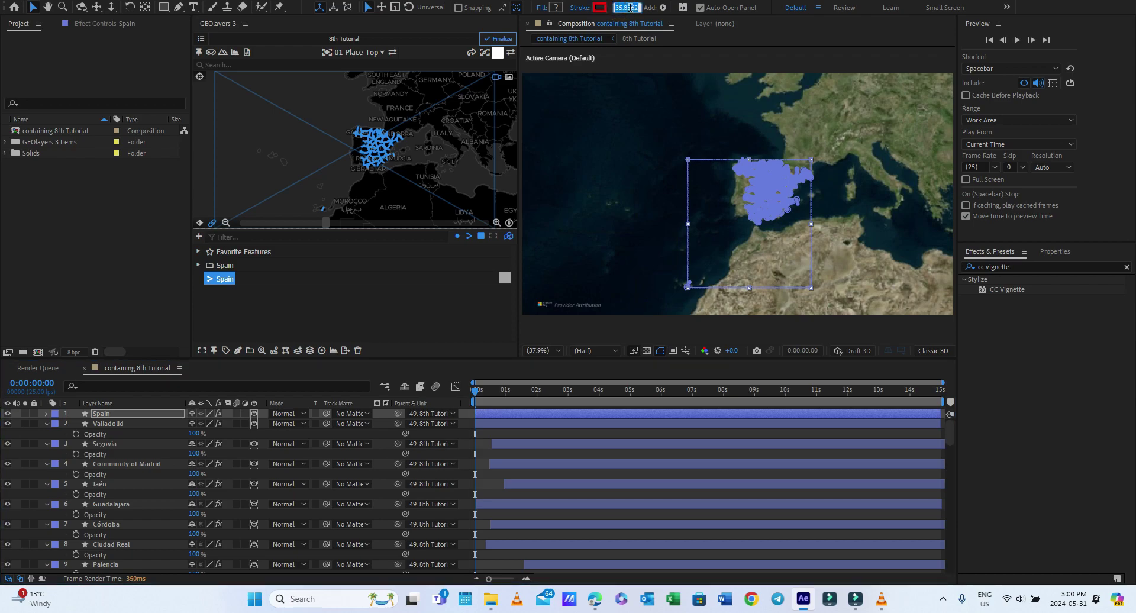
Set the inner boundary stroke to 5 px, then draw Spain's outline as Lines from Polygons.
type("5")
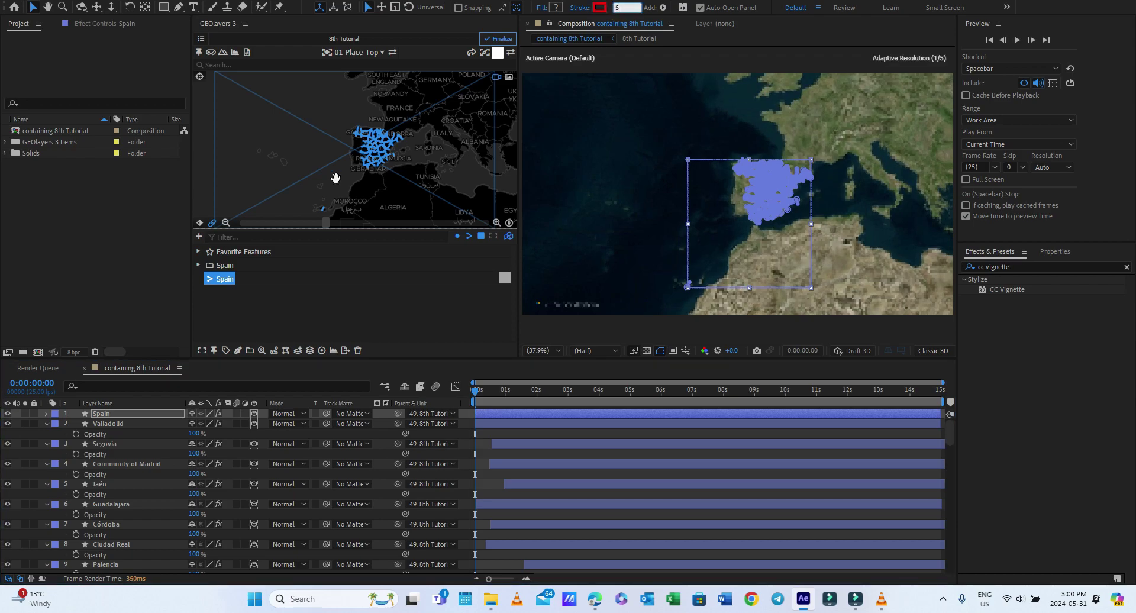
left_click(305, 265)
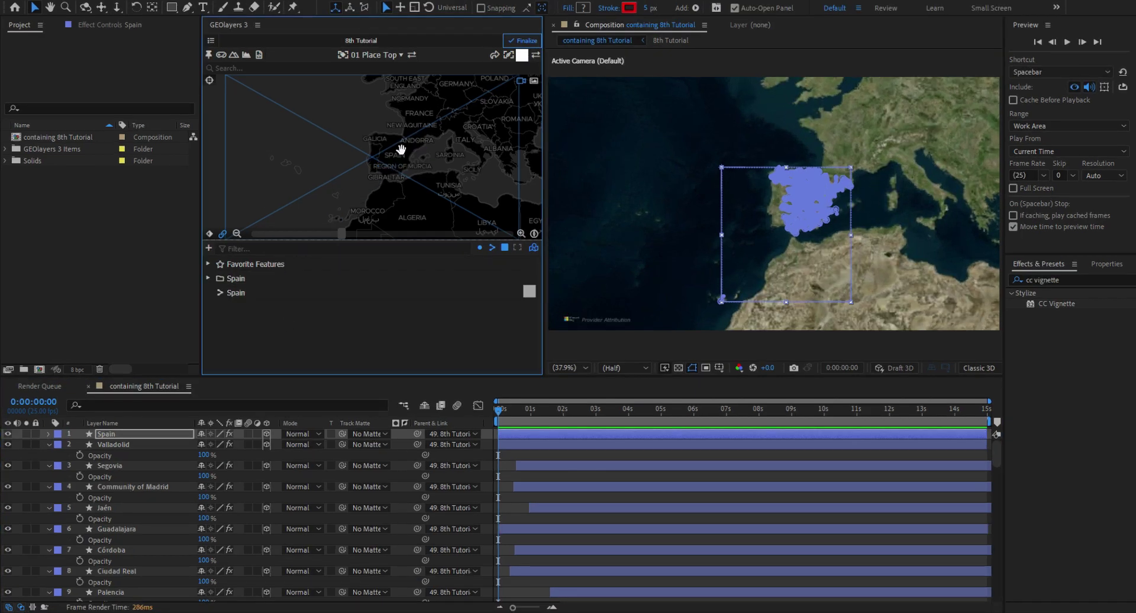
left_click(398, 148)
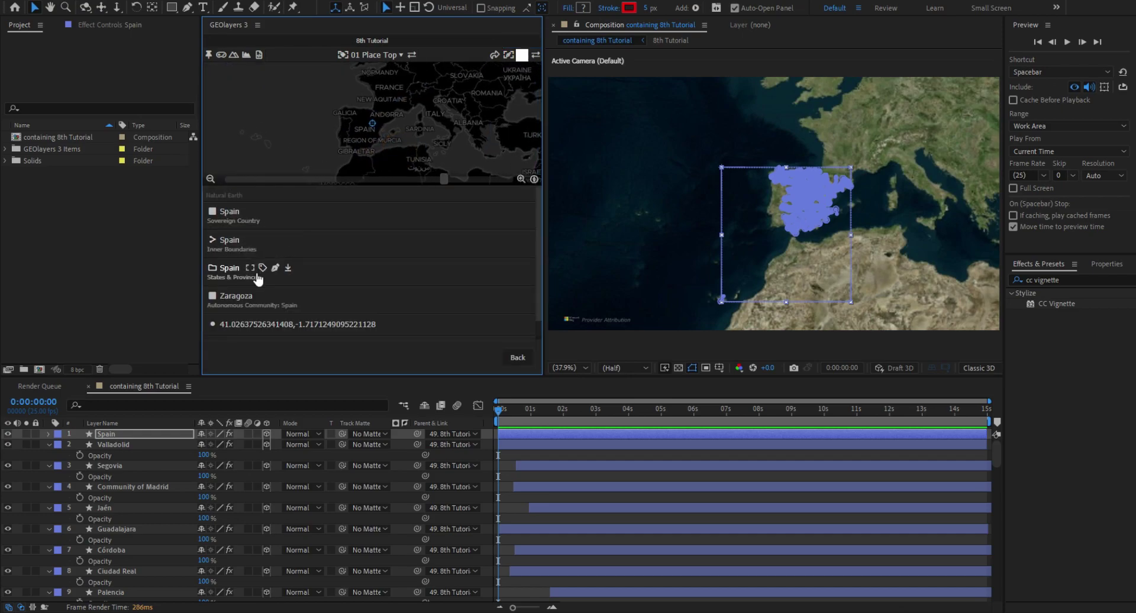
mouse_move(236, 225)
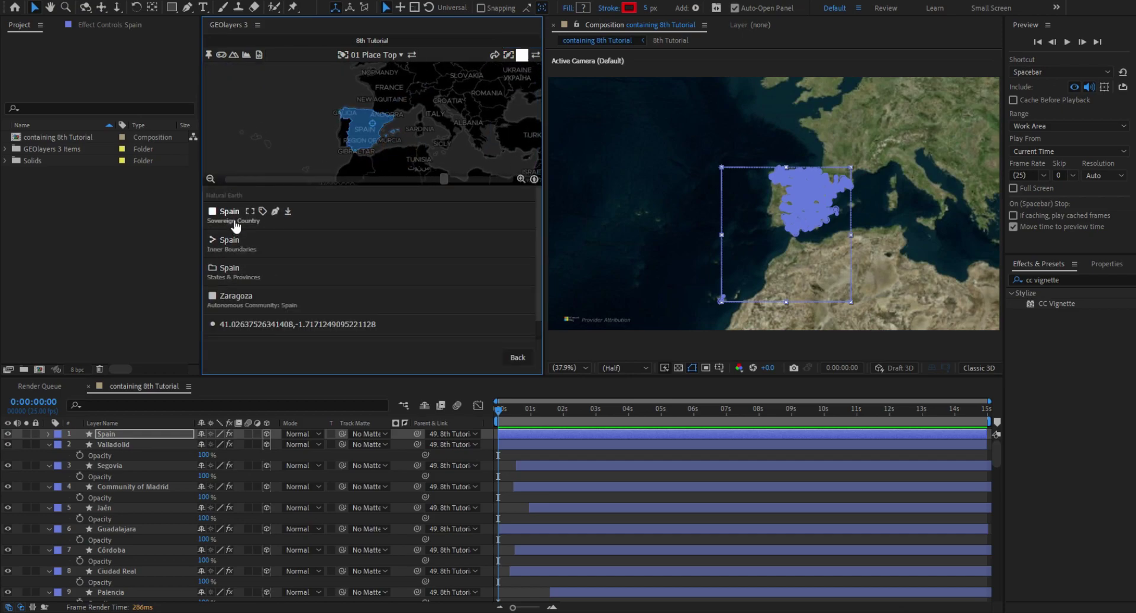
left_click(289, 212)
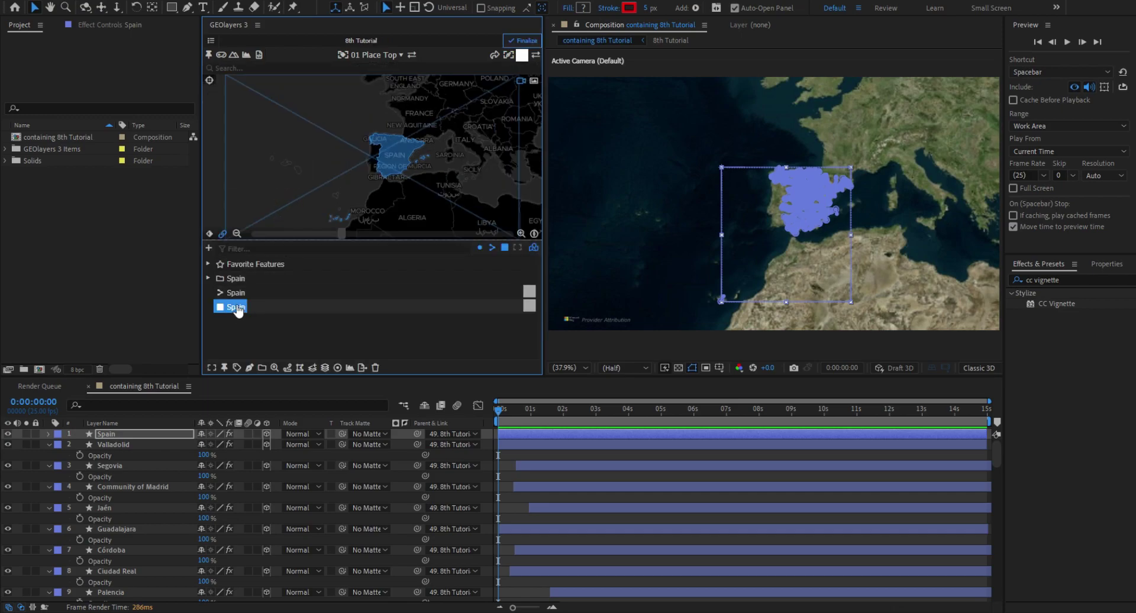
left_click(300, 367)
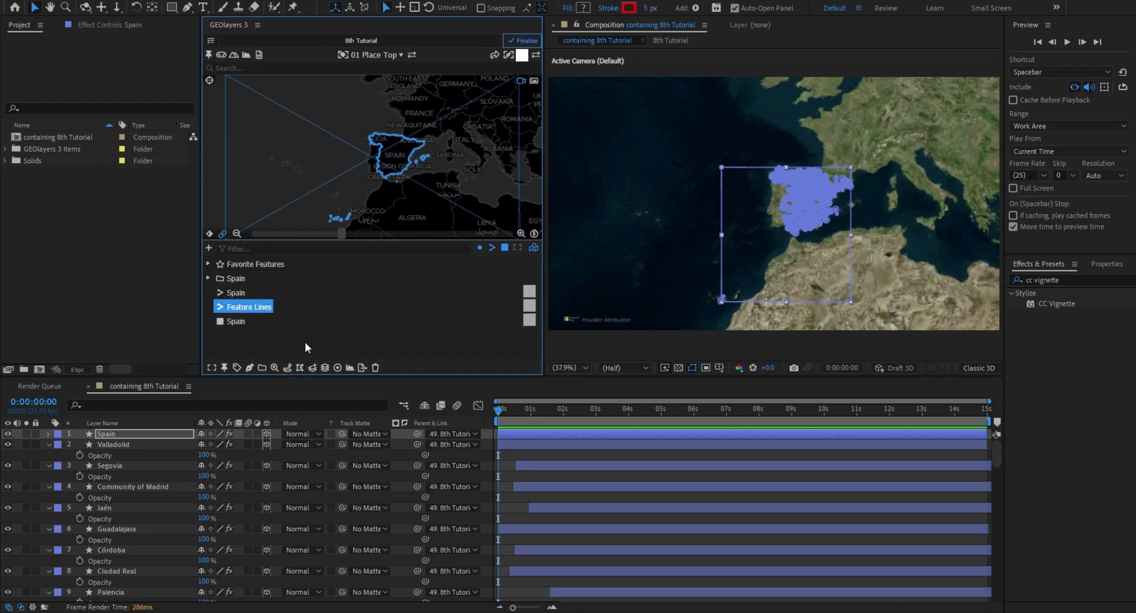
left_click(249, 368)
left_click(276, 333)
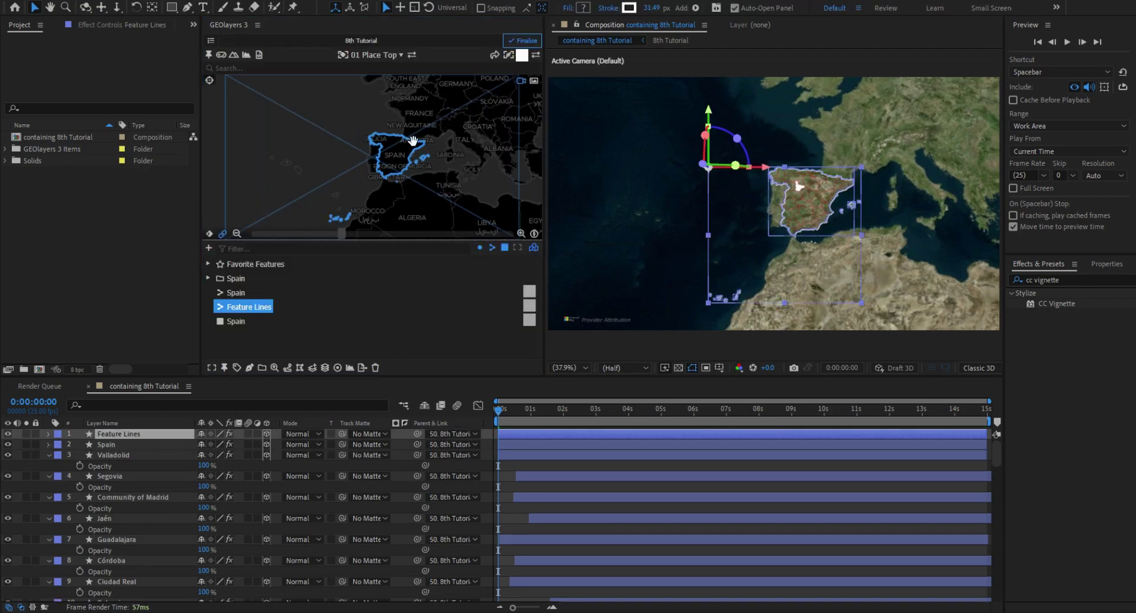
Give the Feature Lines layer a red stroke 5 px wide.
left_click(629, 8)
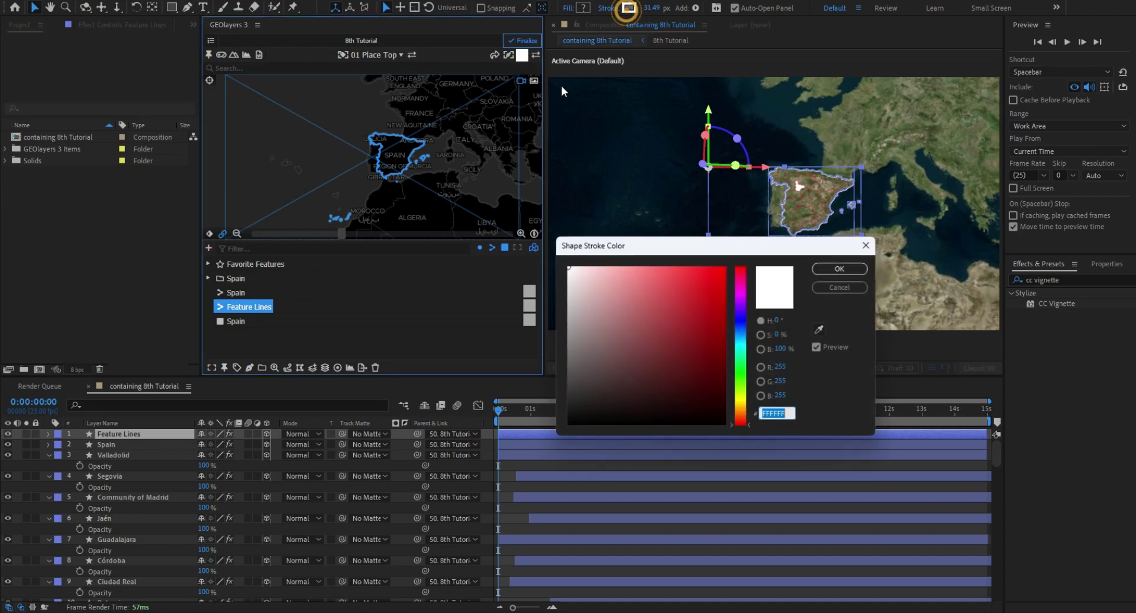
left_click(716, 277)
left_click(838, 268)
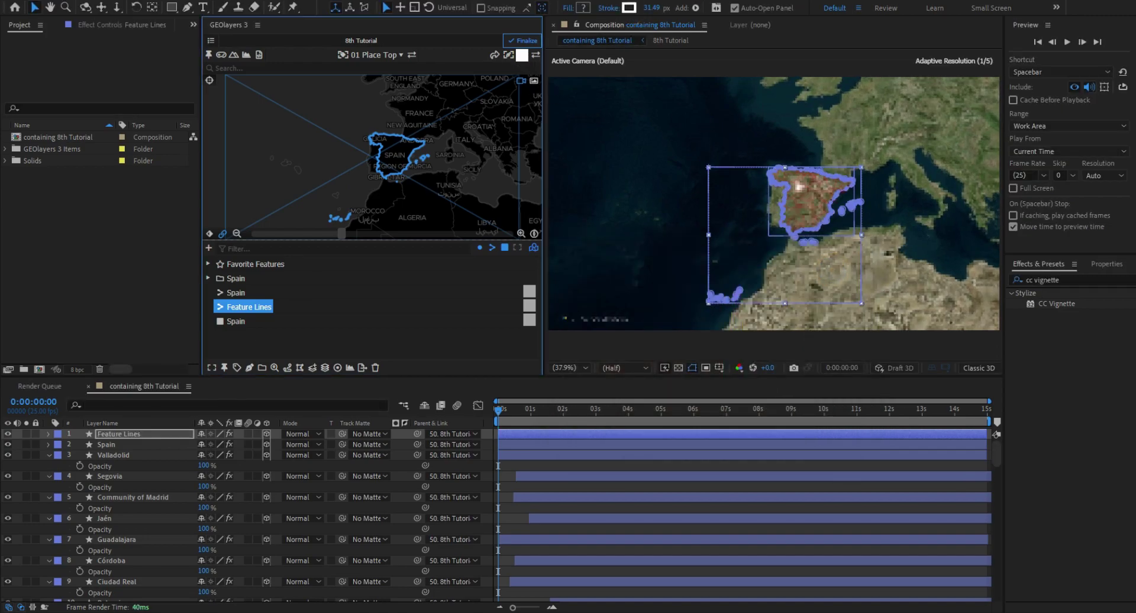
left_click(651, 8)
type("5")
key("Return")
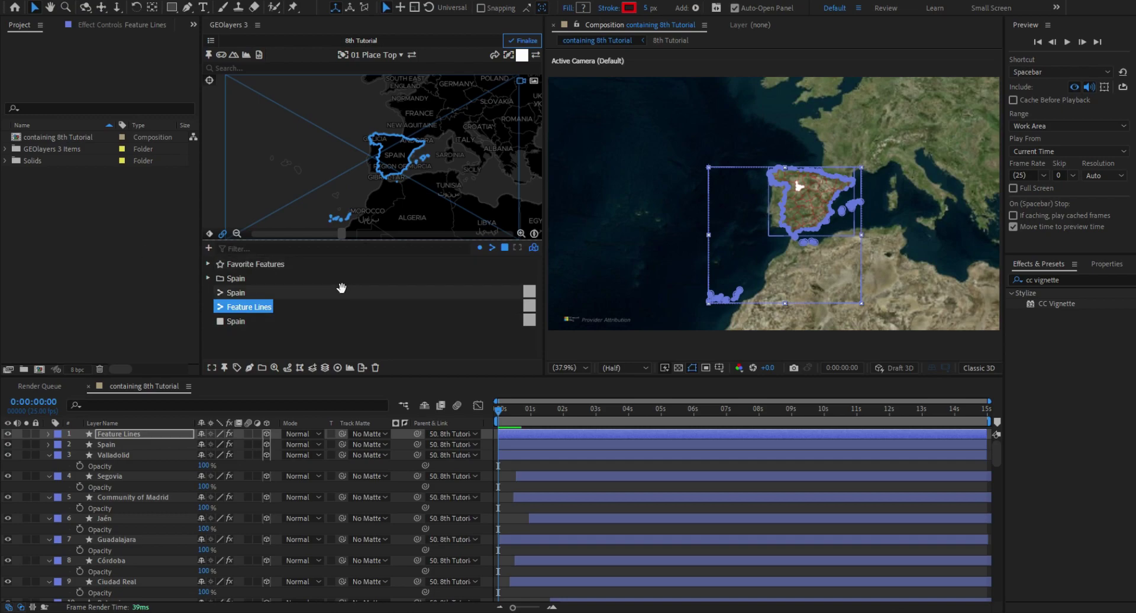
left_click(563, 352)
left_click(545, 421)
key("space")
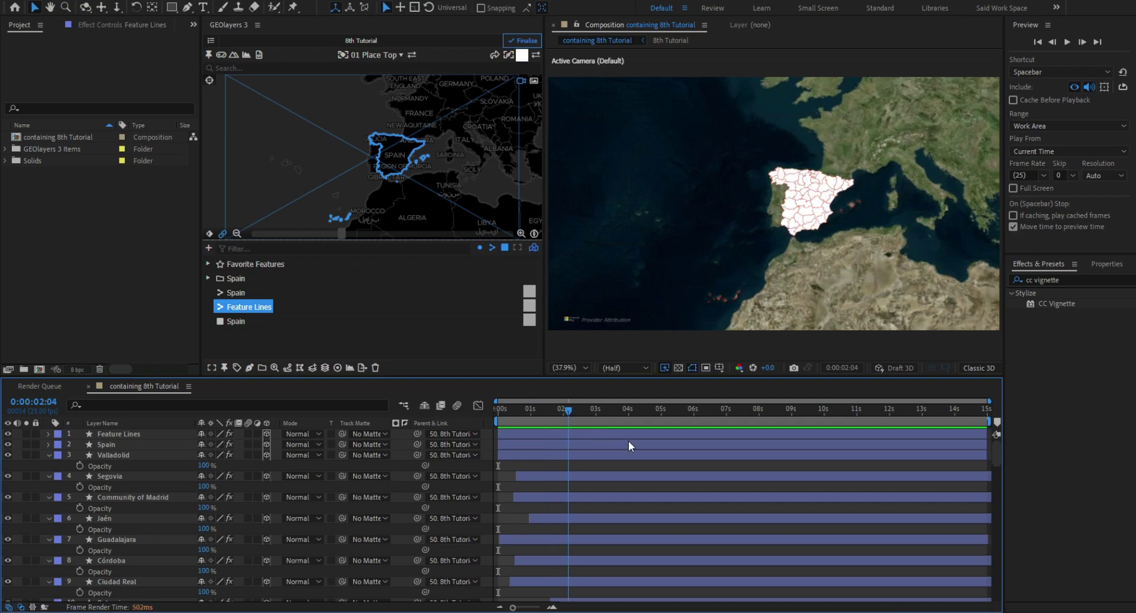
left_click(628, 409)
key("Home")
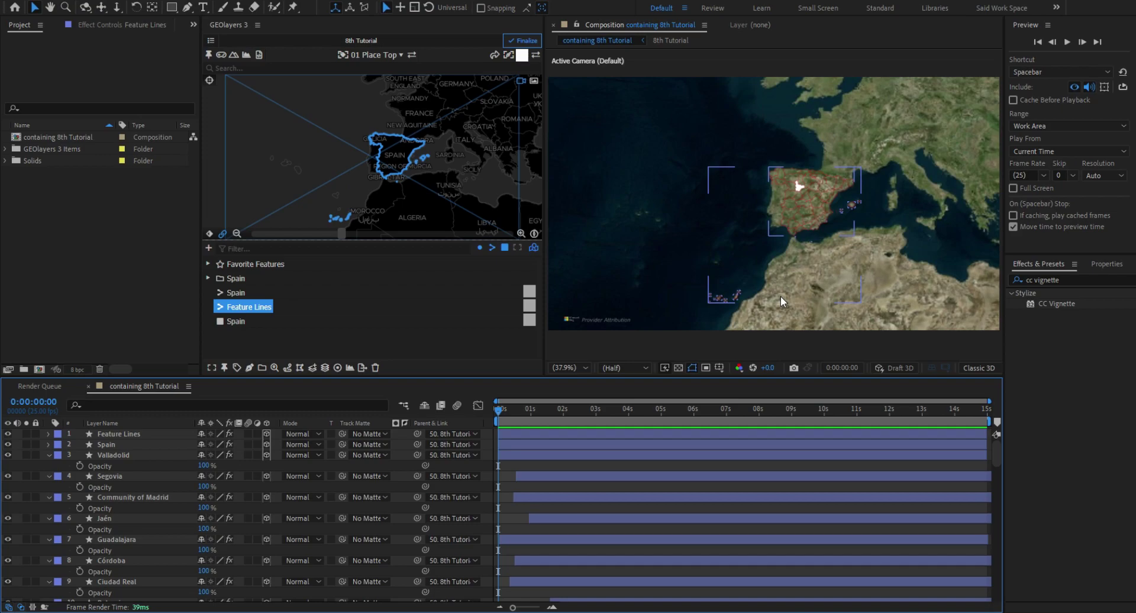
Rename the Spain layer to Inner boundaries and Feature Lines to Borders.
left_click(110, 446)
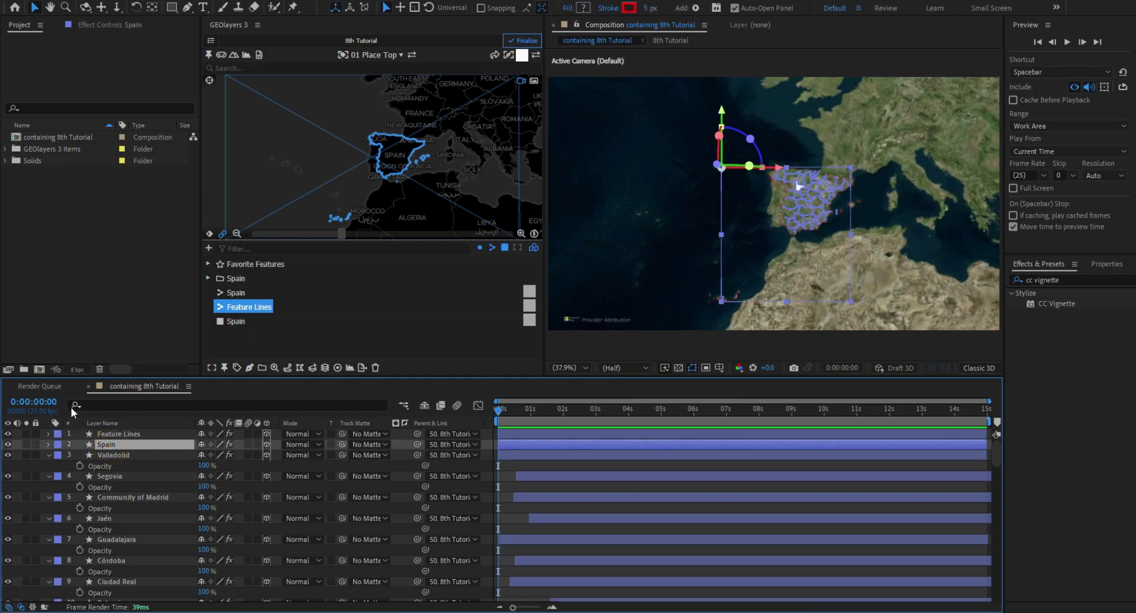
key("Return")
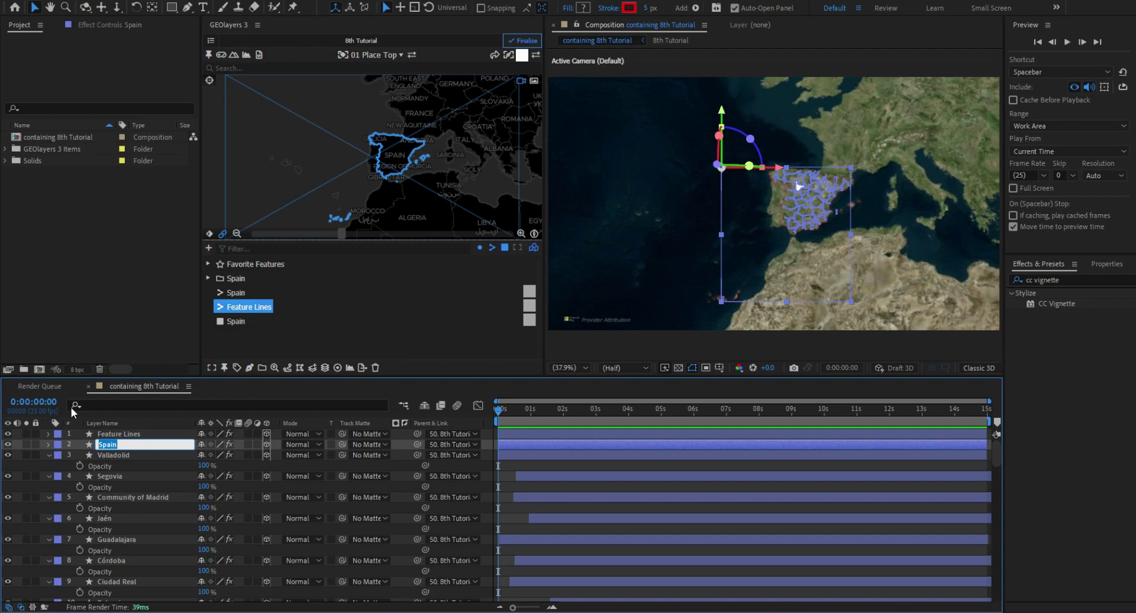
type("Inner boundaries")
key("Return")
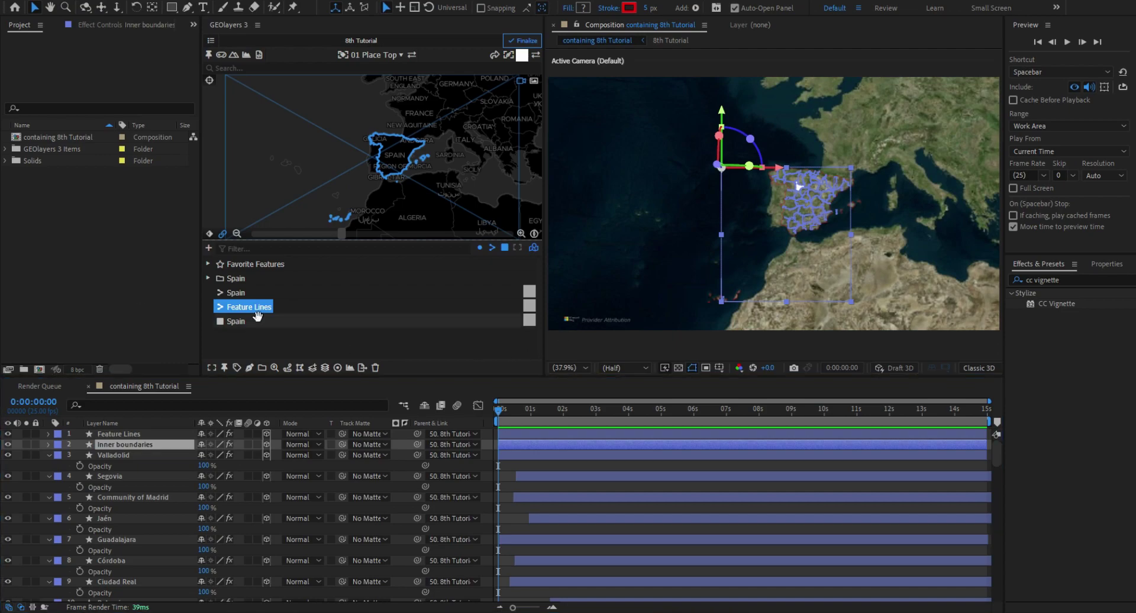
left_click(129, 434)
key("Return")
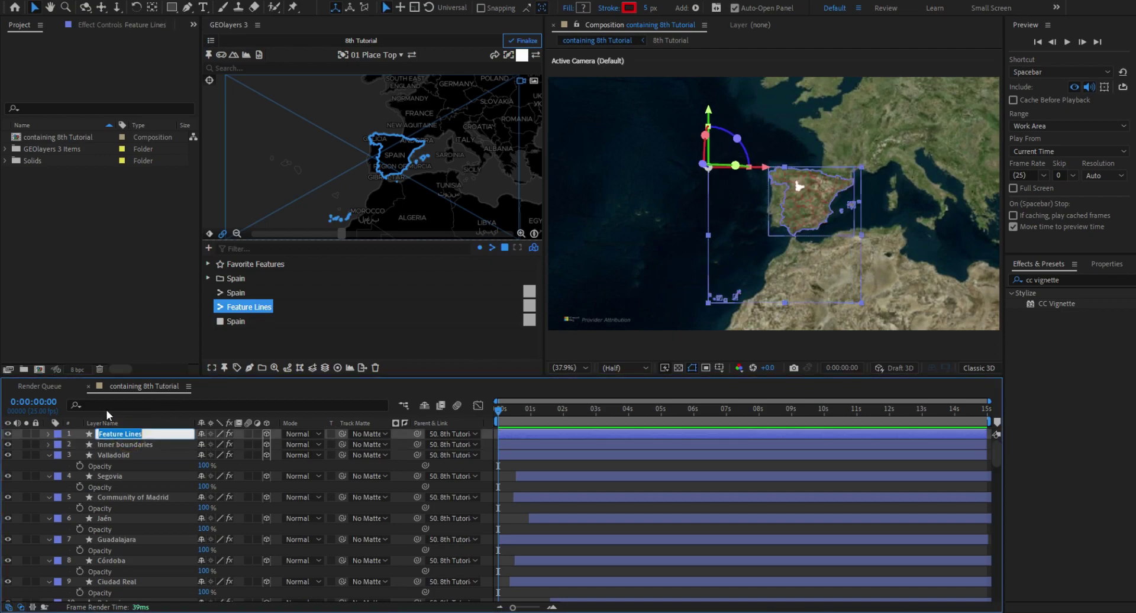
type("Borders")
key("Return")
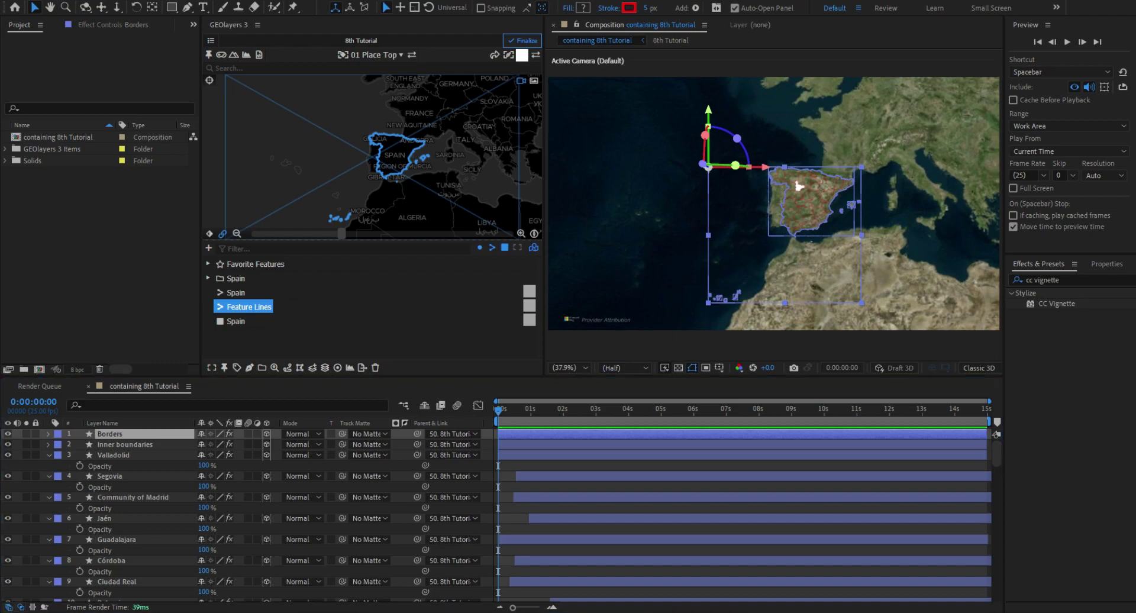
Give Inner boundaries a green label and Borders a red label.
left_click(61, 445)
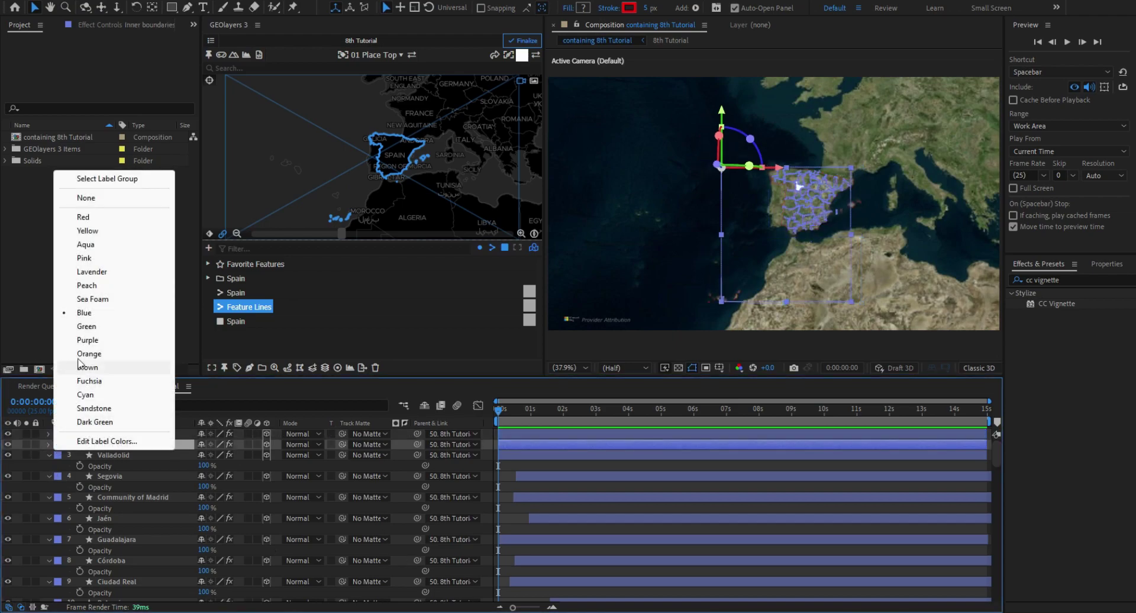
left_click(93, 327)
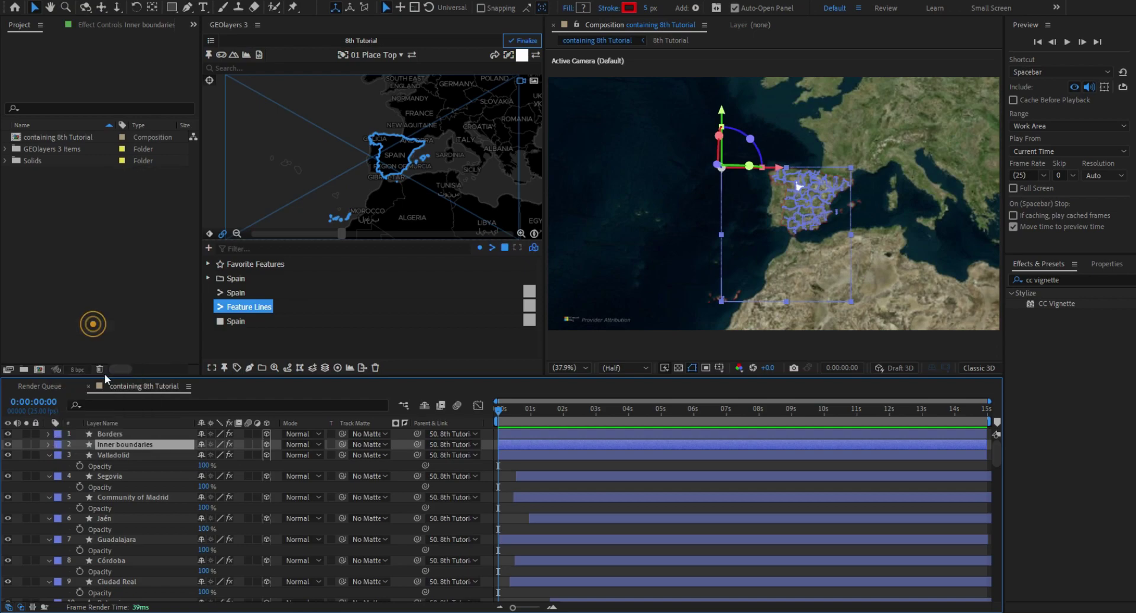
left_click(62, 435)
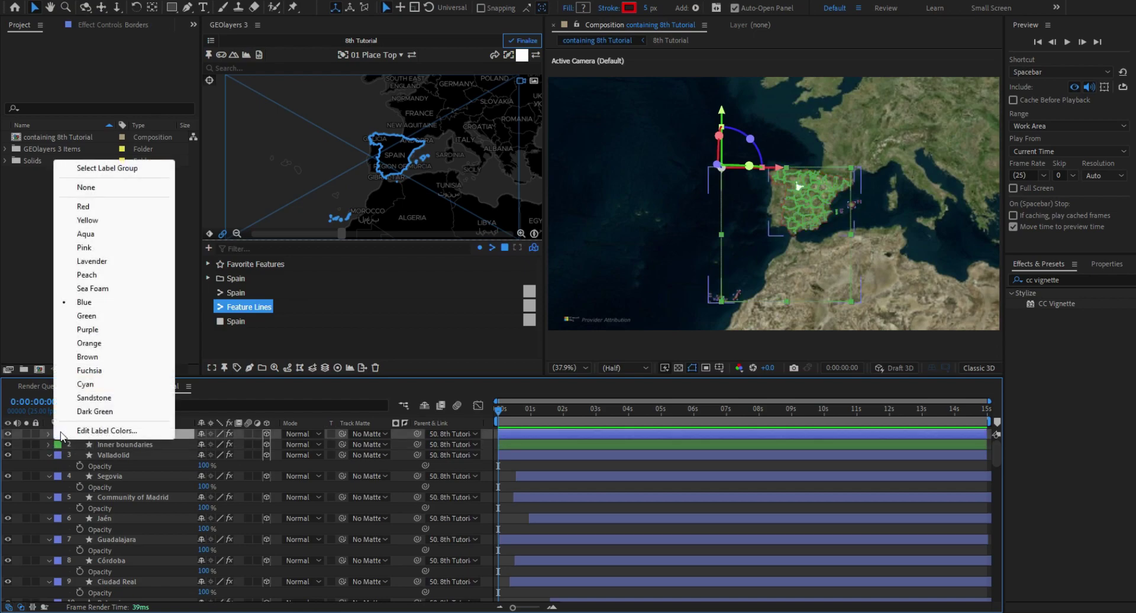
left_click(117, 207)
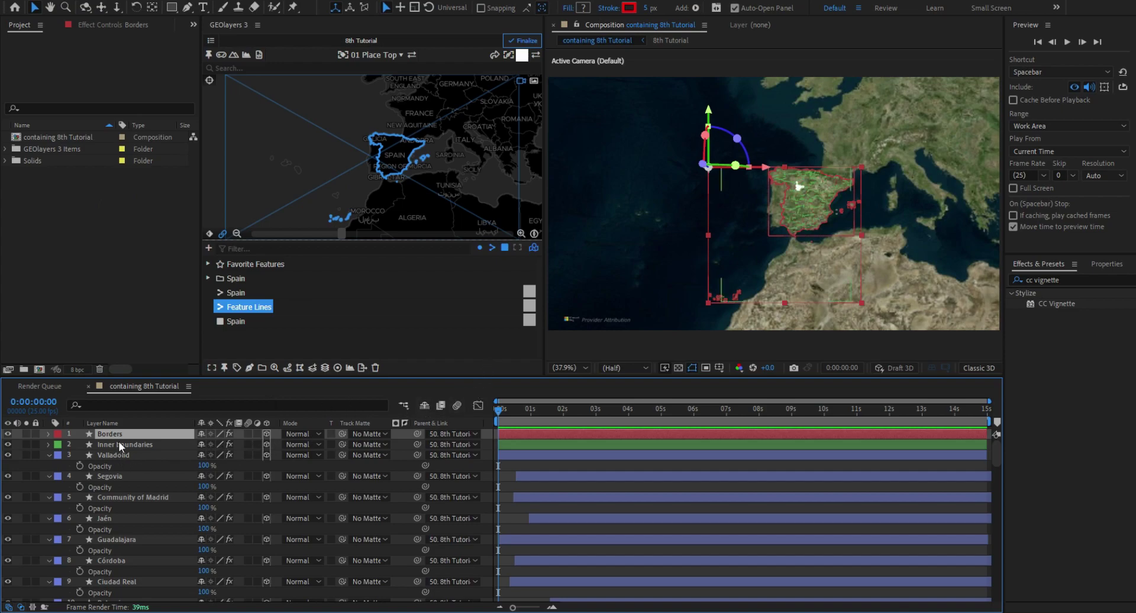
Add Trim Paths to the Borders layer with End set to 0% at the start.
left_click(50, 436)
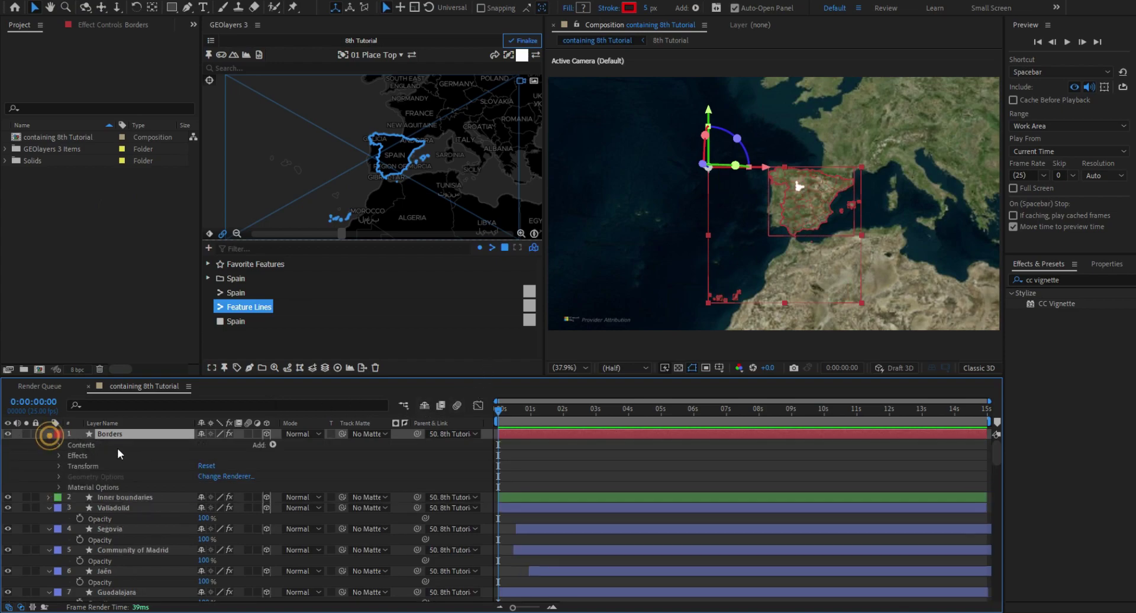
left_click(272, 444)
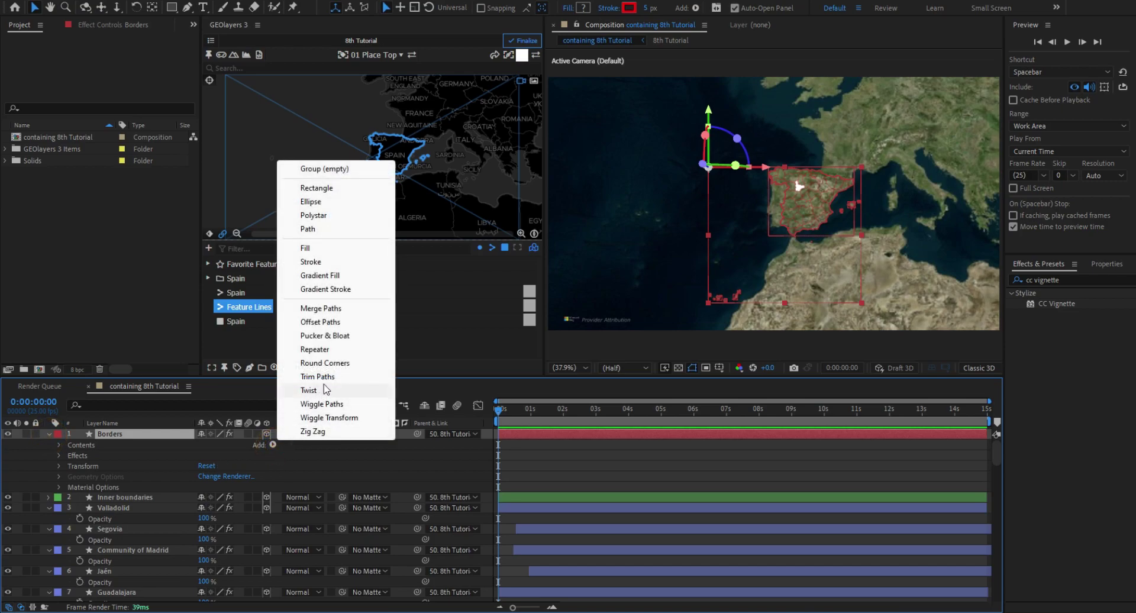
left_click(325, 377)
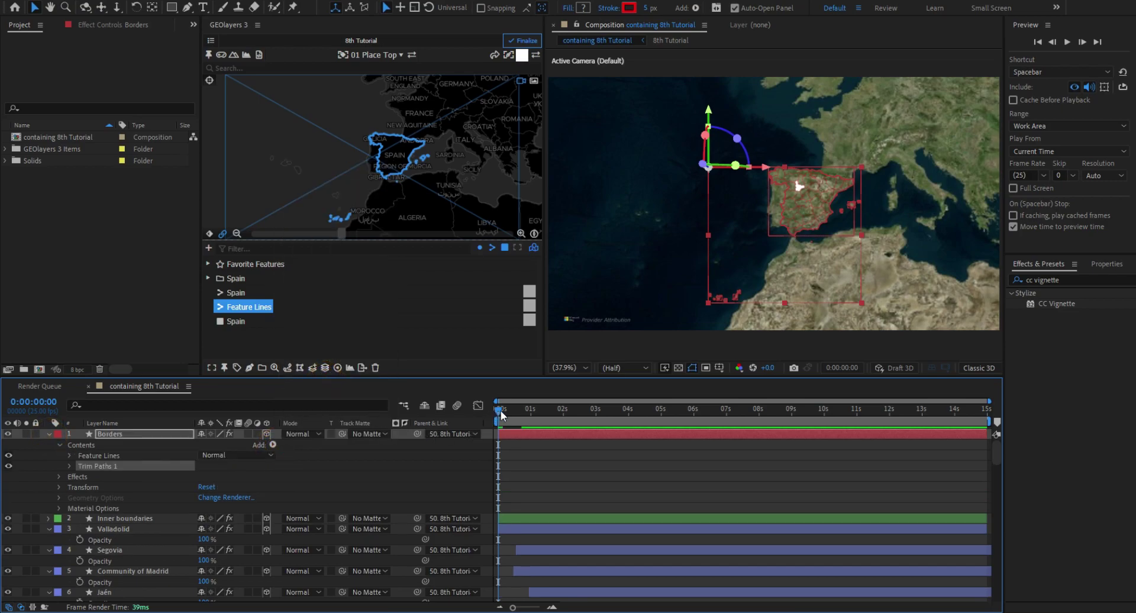
left_click(70, 466)
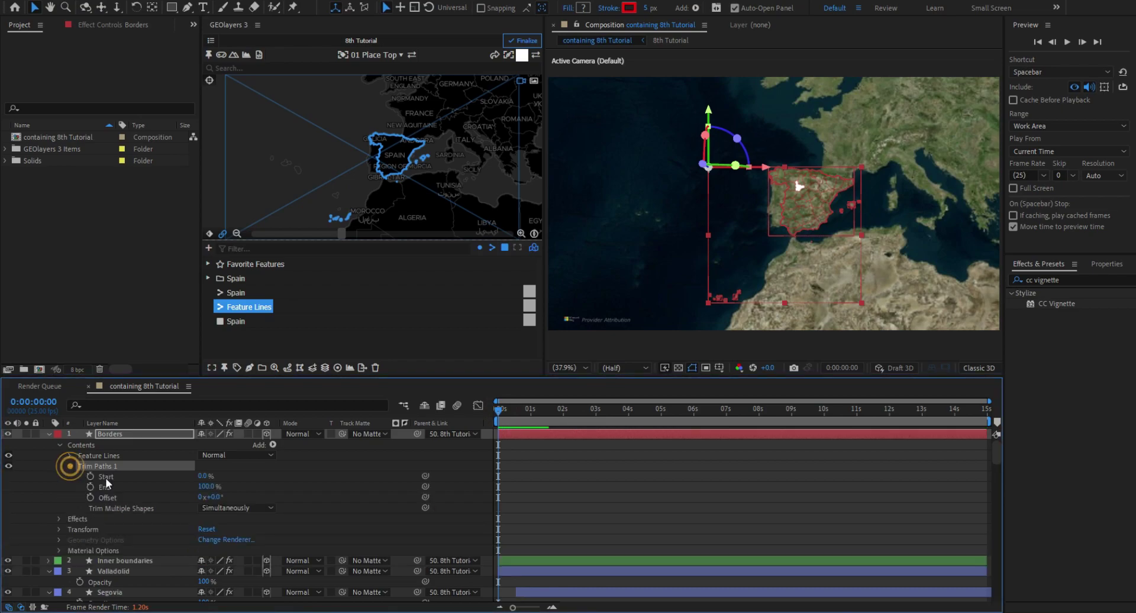
left_click(201, 486)
type("0")
key("Return")
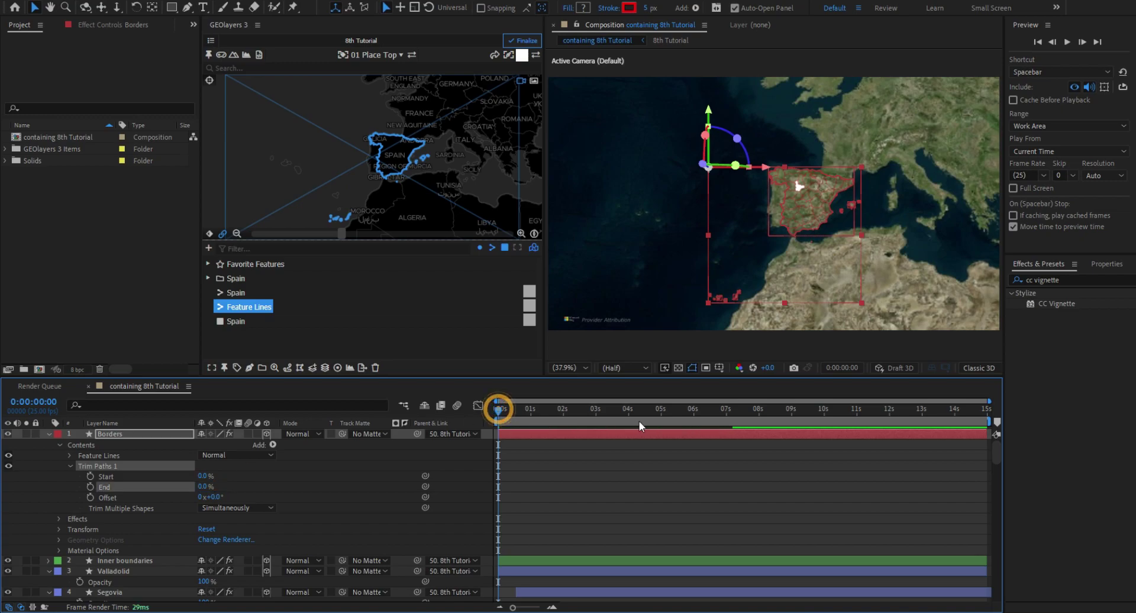
At 0:00:05:02, set the Borders Trim Paths End to 100%.
left_click(556, 408)
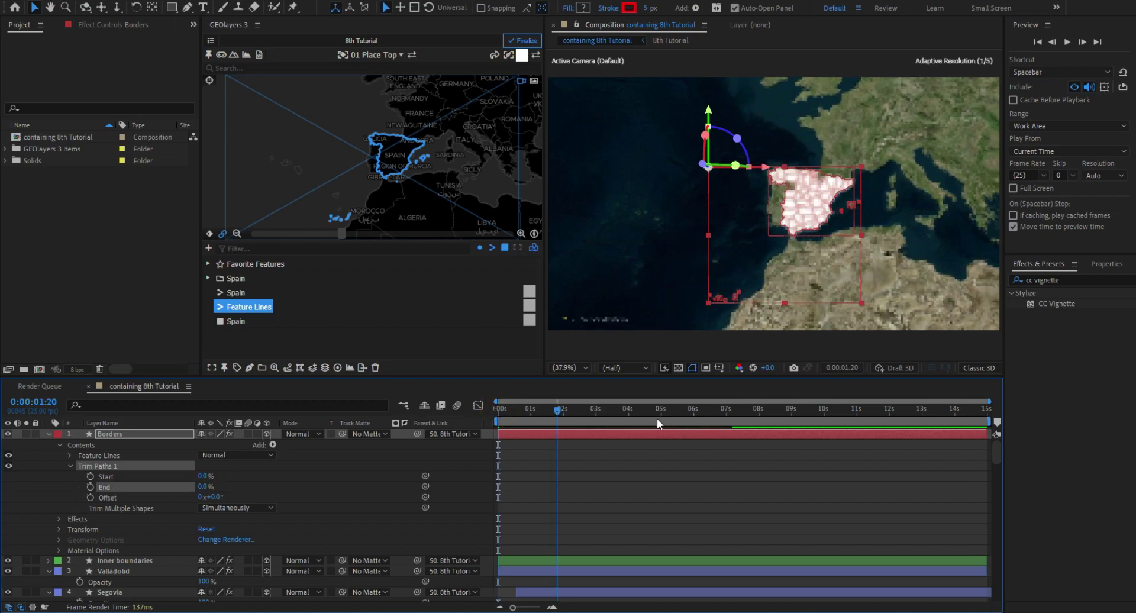
left_click(663, 417)
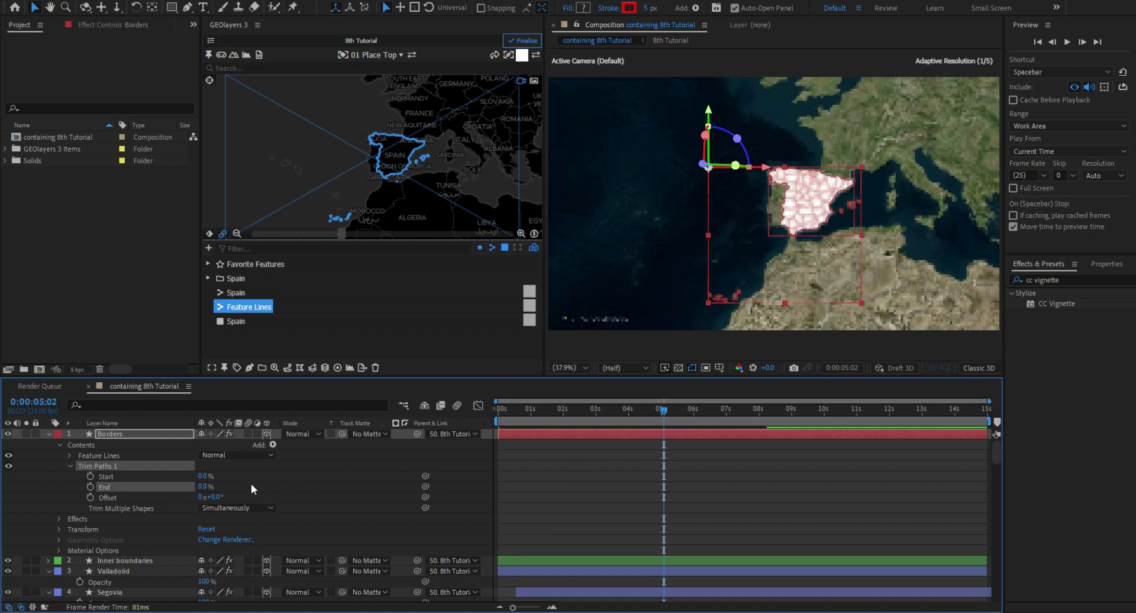
left_click(204, 486)
type("100")
key("Return")
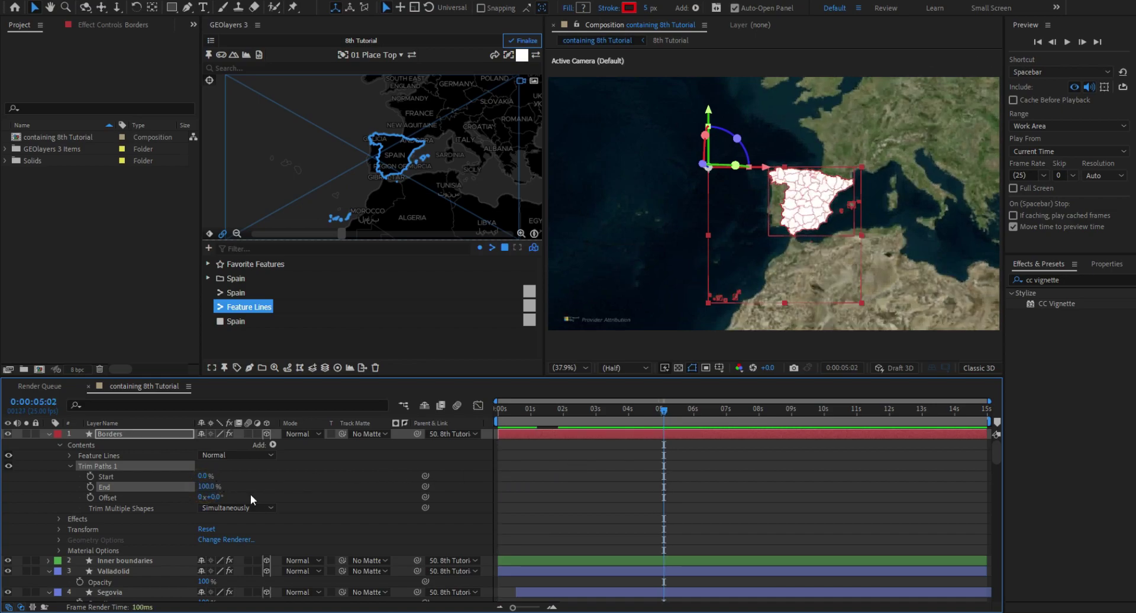
left_click(49, 433)
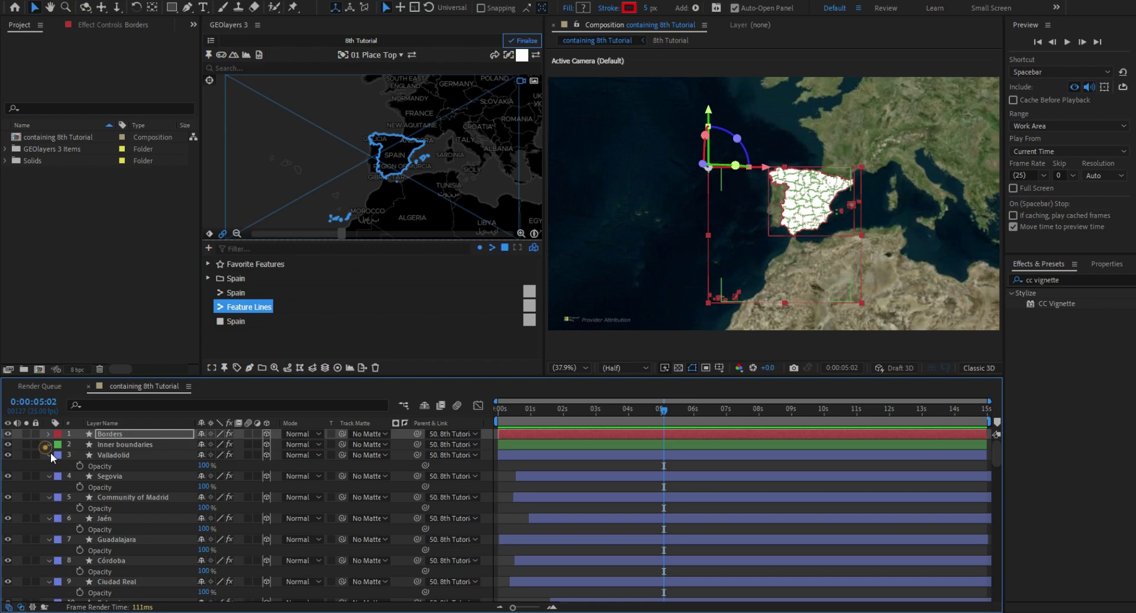
Add Trim Paths to Inner boundaries and keyframe its End at 0% at 0 seconds.
left_click(48, 445)
left_click(276, 455)
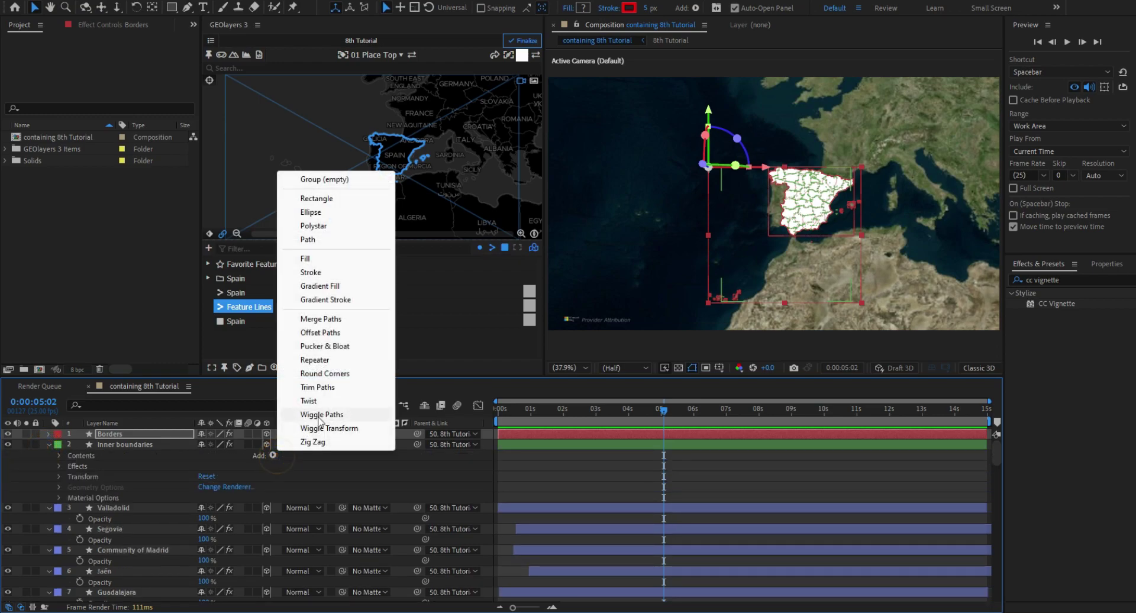
left_click(328, 385)
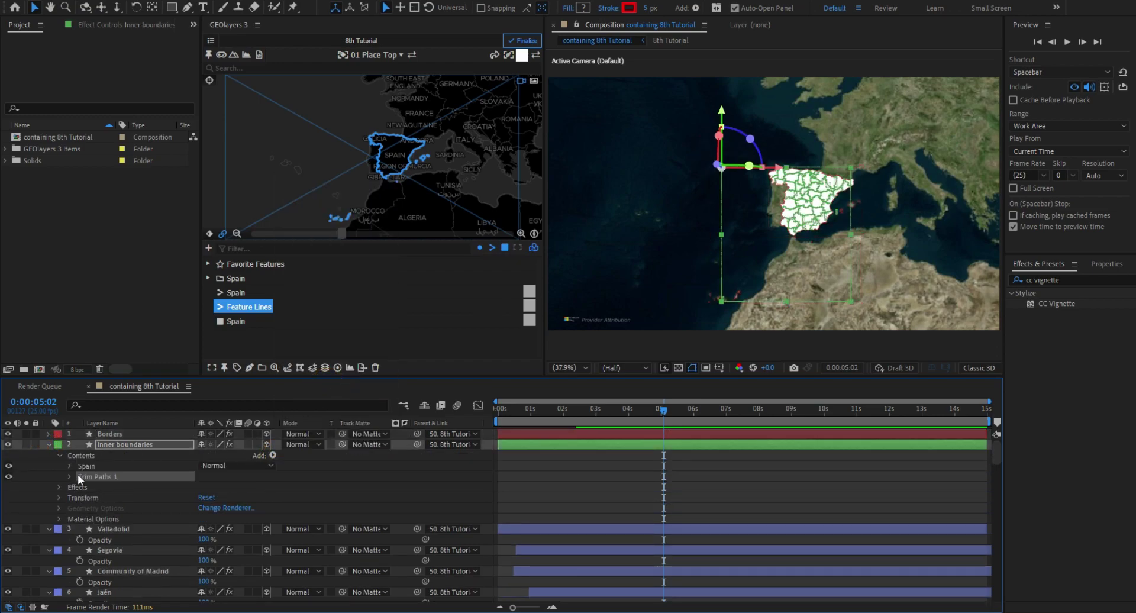
left_click(71, 477)
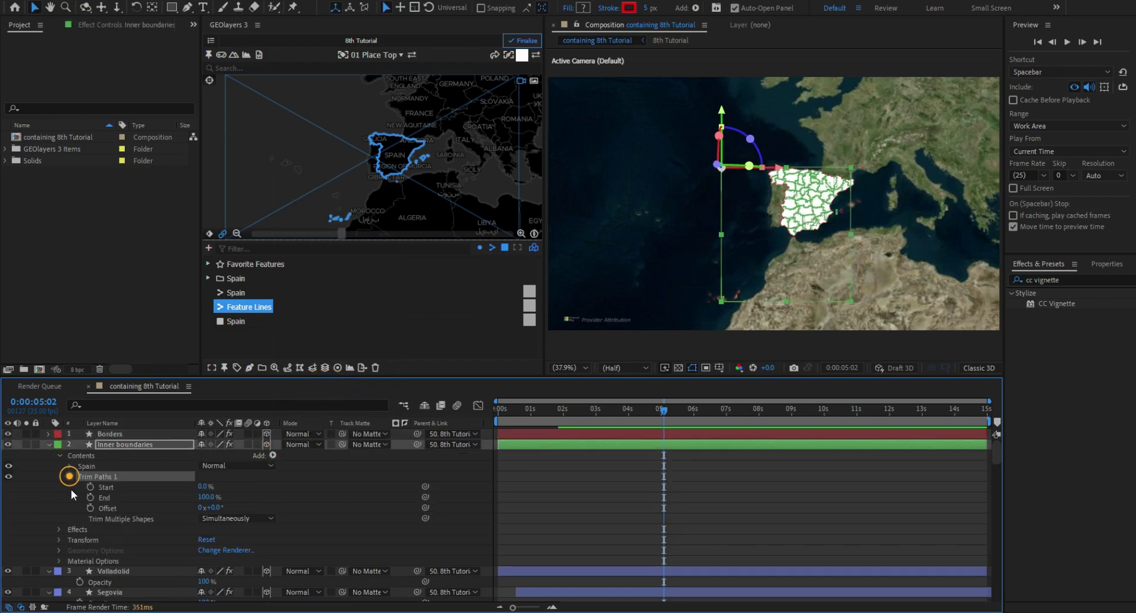
left_click(496, 413)
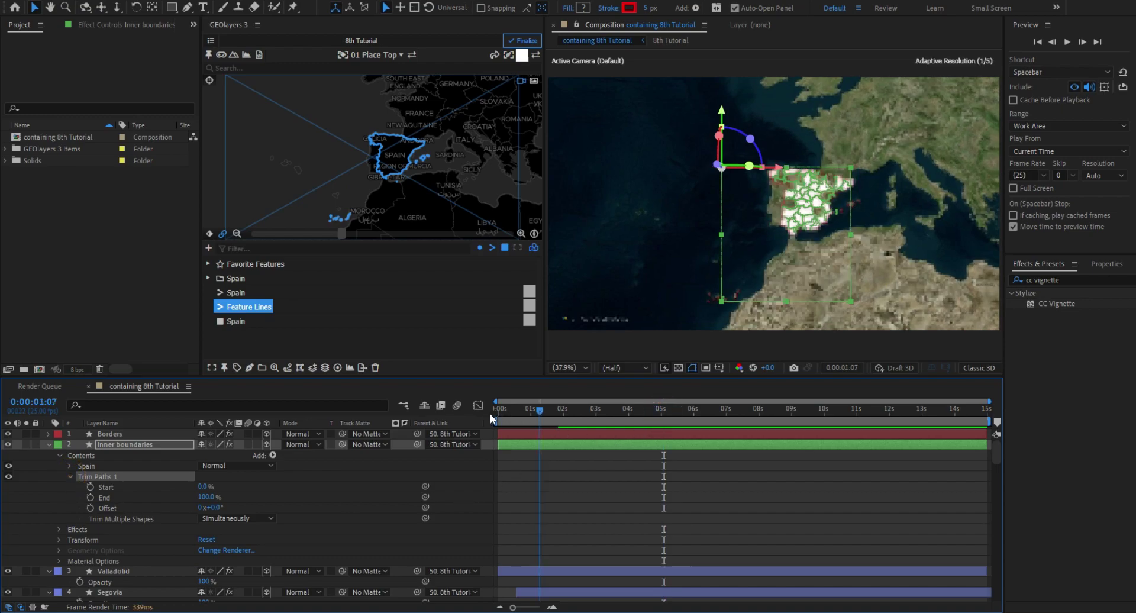
left_click(90, 494)
left_click(205, 496)
type("0")
key("Return")
At 5 seconds, keyframe the Inner boundaries Trim Paths End at 100%.
left_click_drag(655, 411, 659, 412)
left_click(205, 497)
type("100")
key("Return")
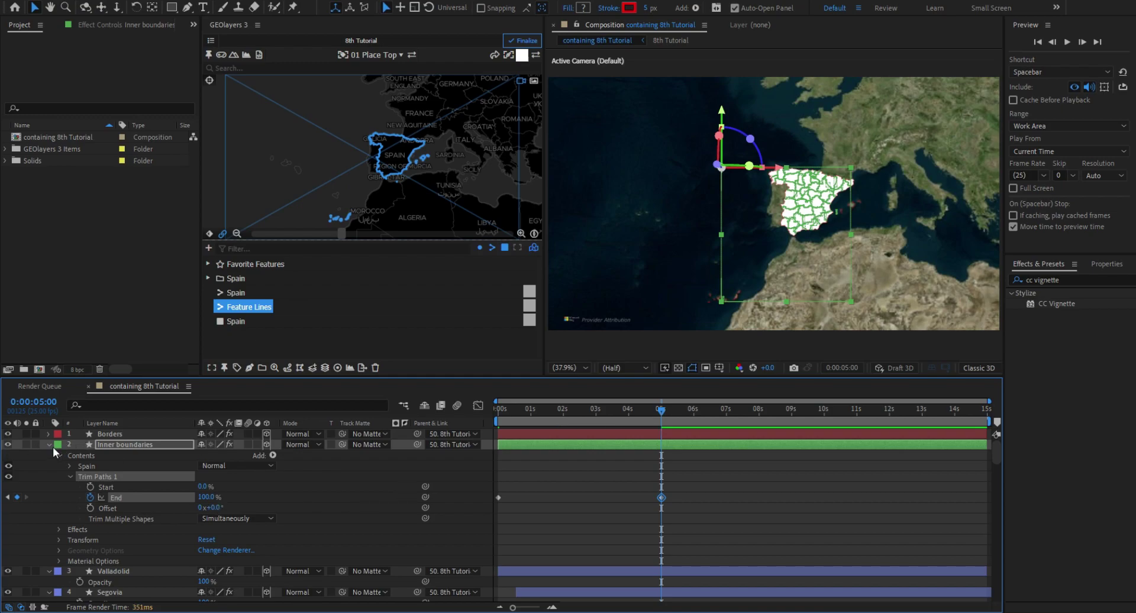
left_click(49, 444)
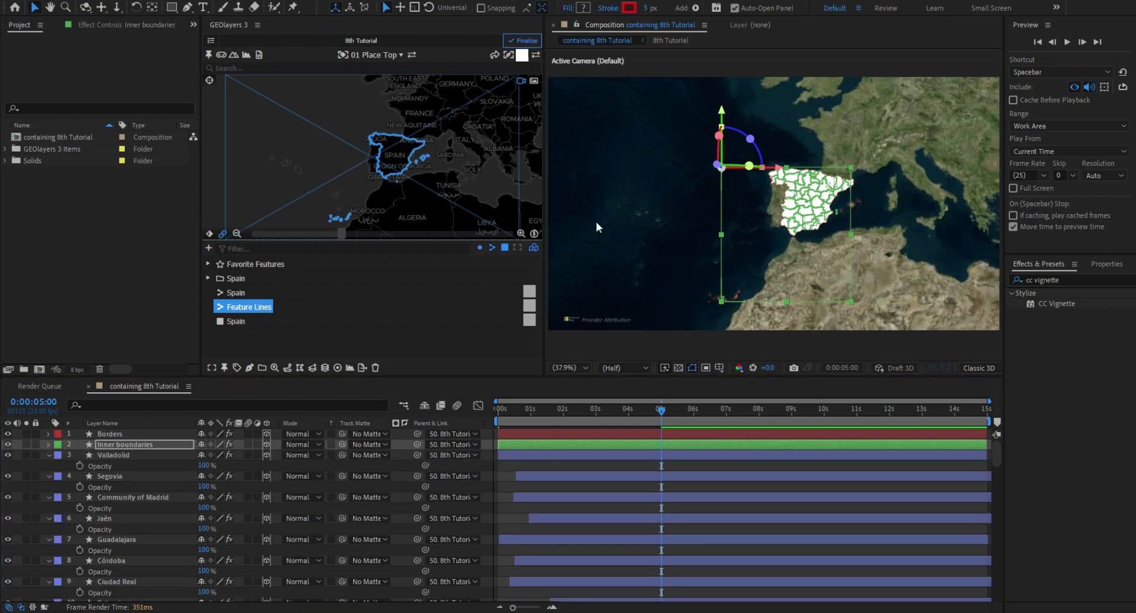
Apply the Glow effect to the selected Borders and Inner boundaries layers.
left_click(129, 434)
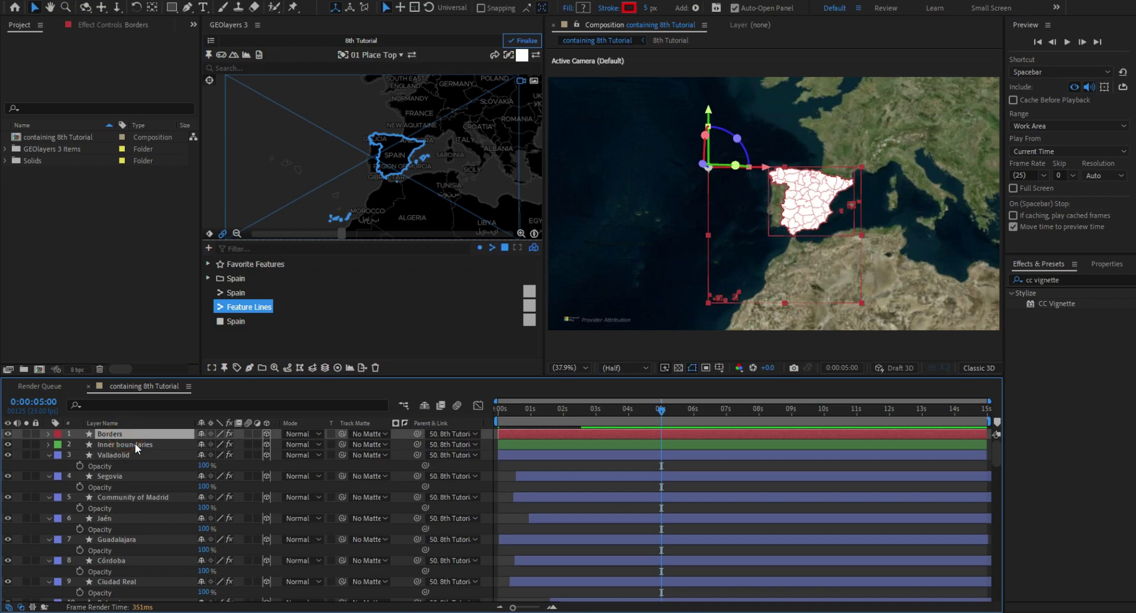
left_click(135, 443, "shift")
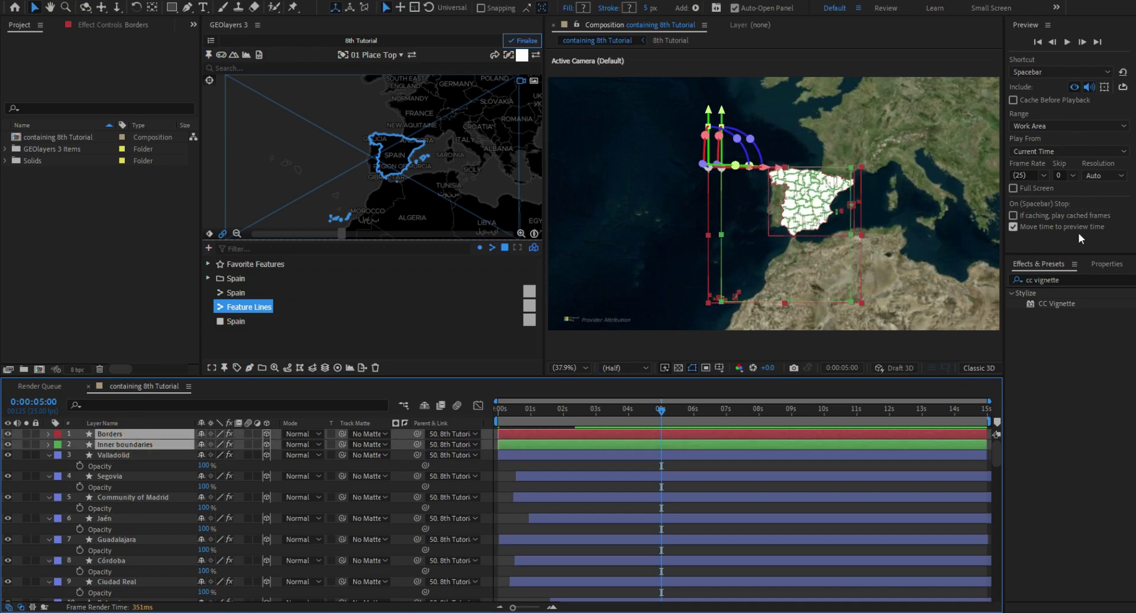
left_click(1120, 279)
left_click(1084, 281)
left_click(1084, 280)
type("glow")
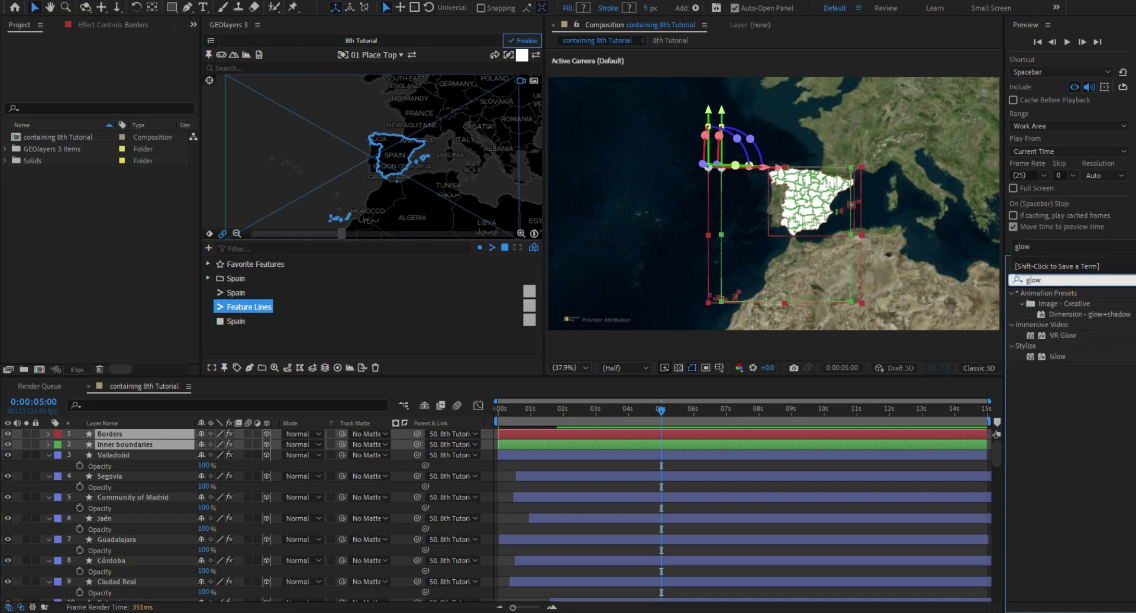
double_click(1052, 356)
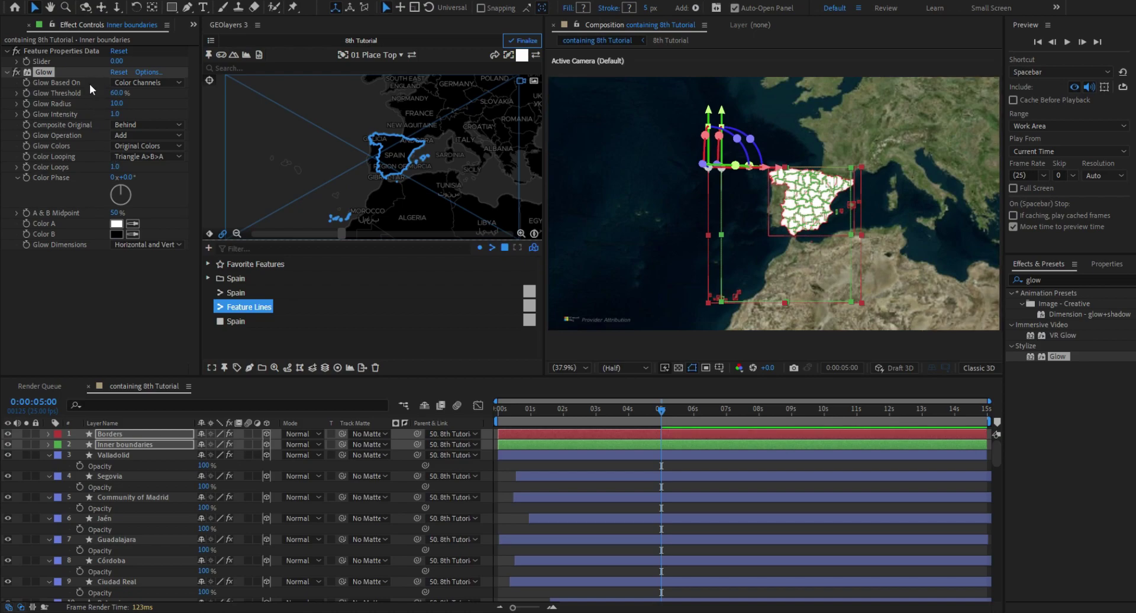
Set Glow Threshold to 60% and Glow Radius to 40.
left_click(116, 92)
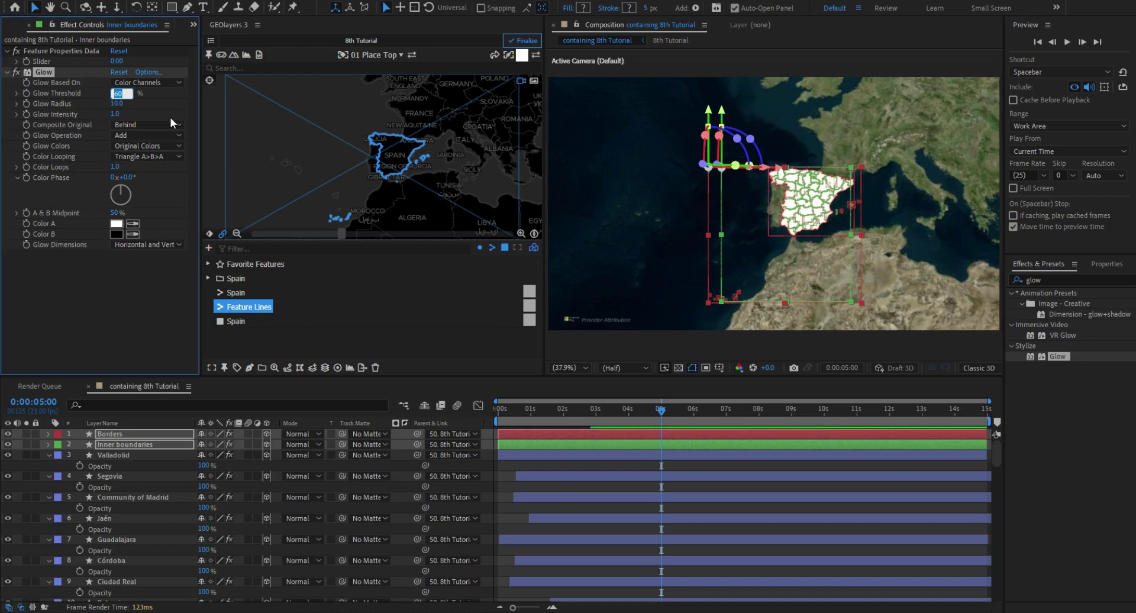
left_click(117, 103)
key("Return")
Apply the Flickering Opacity – at layer in-point preset to the province layers Valladolid through Navarre.
left_click(122, 453)
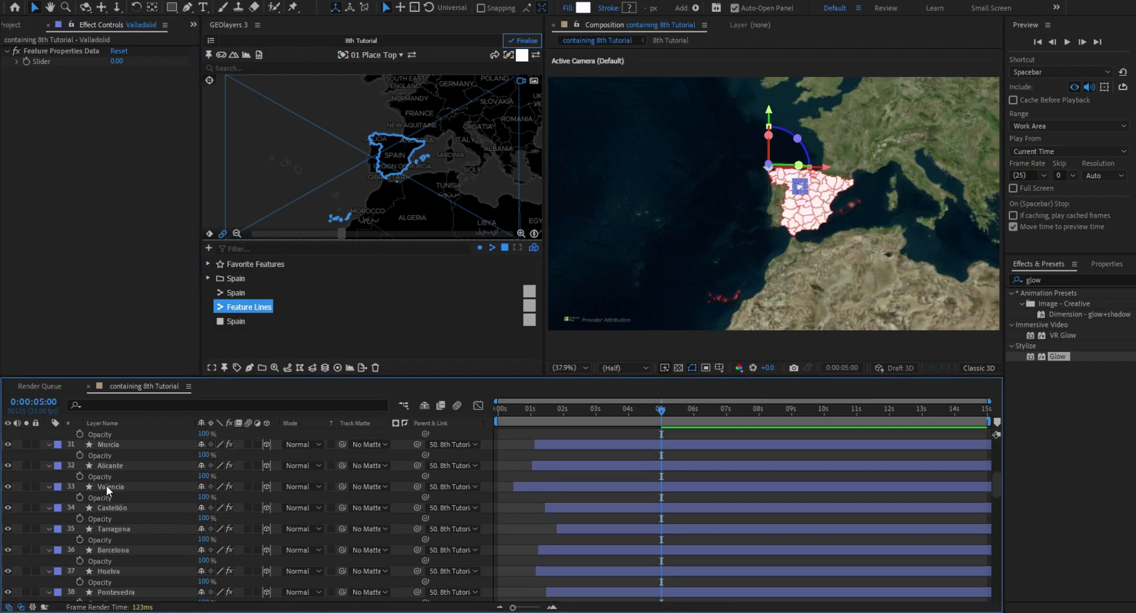
scroll(106, 491, "down", 2)
left_click(107, 564, "shift")
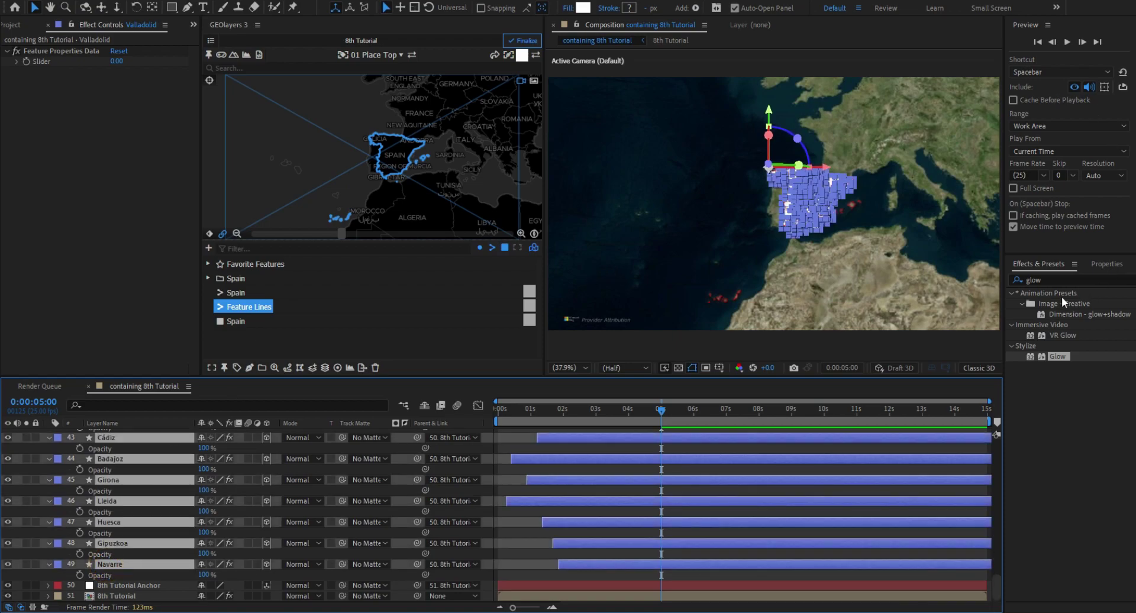
double_click(1037, 279)
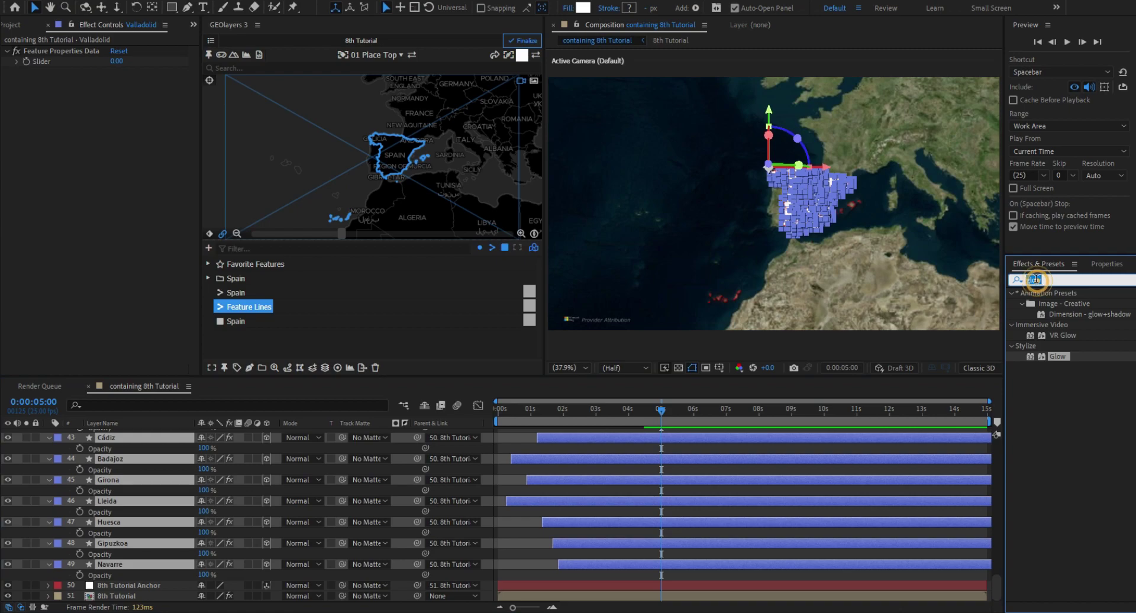
type("flick")
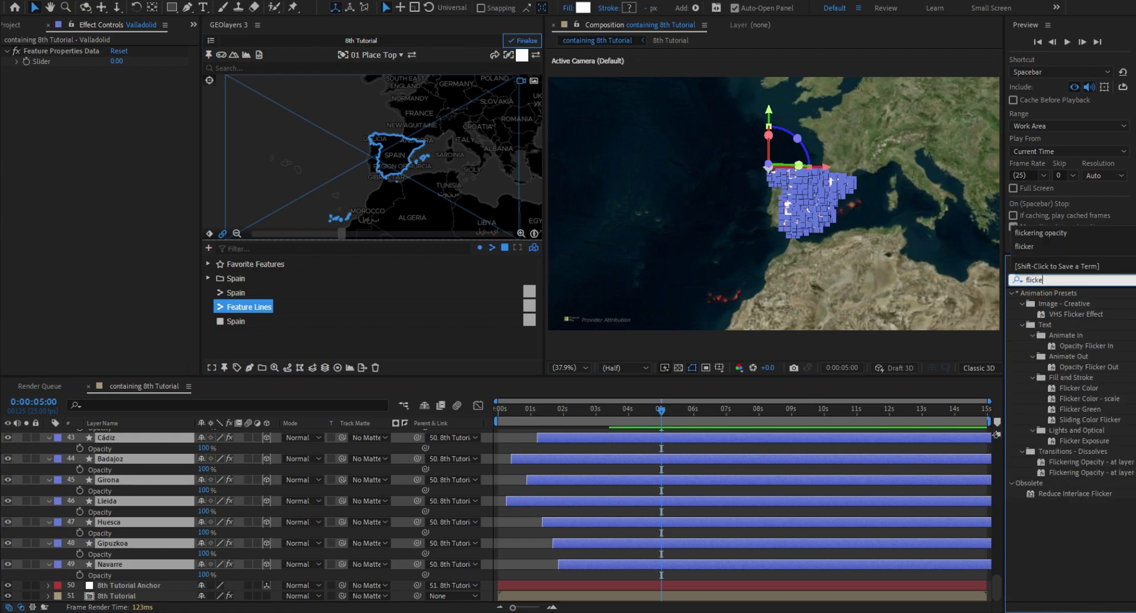
type("e")
left_click(1127, 462)
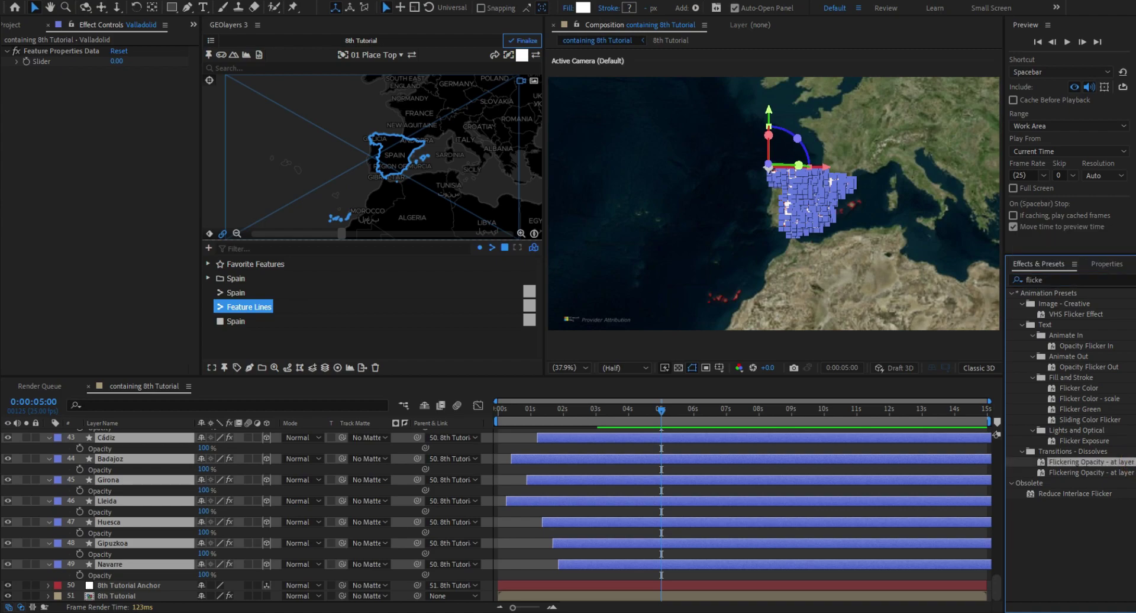
double_click(1127, 462)
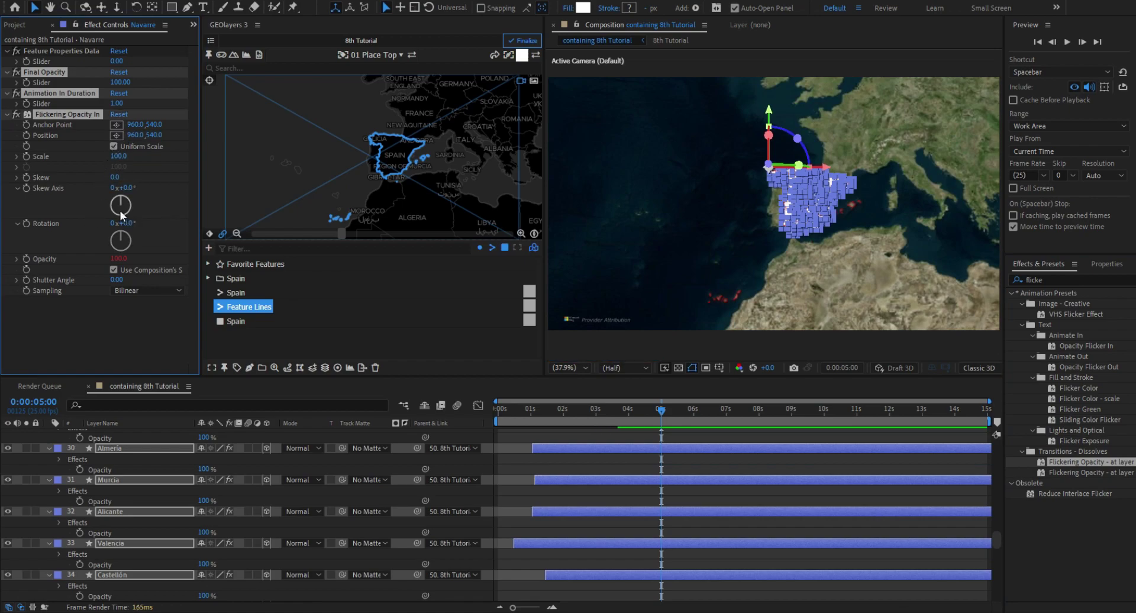
Select the 8th Tutorial map layer and apply CC Vignette to it from a 'cc vig' search.
left_click(53, 25)
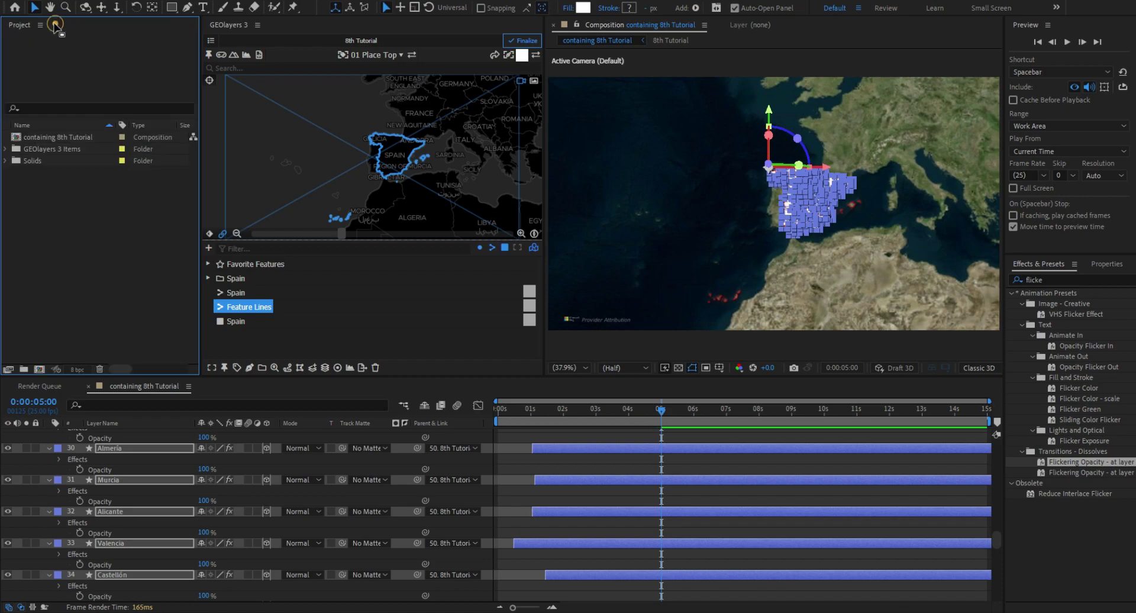
left_click(127, 597)
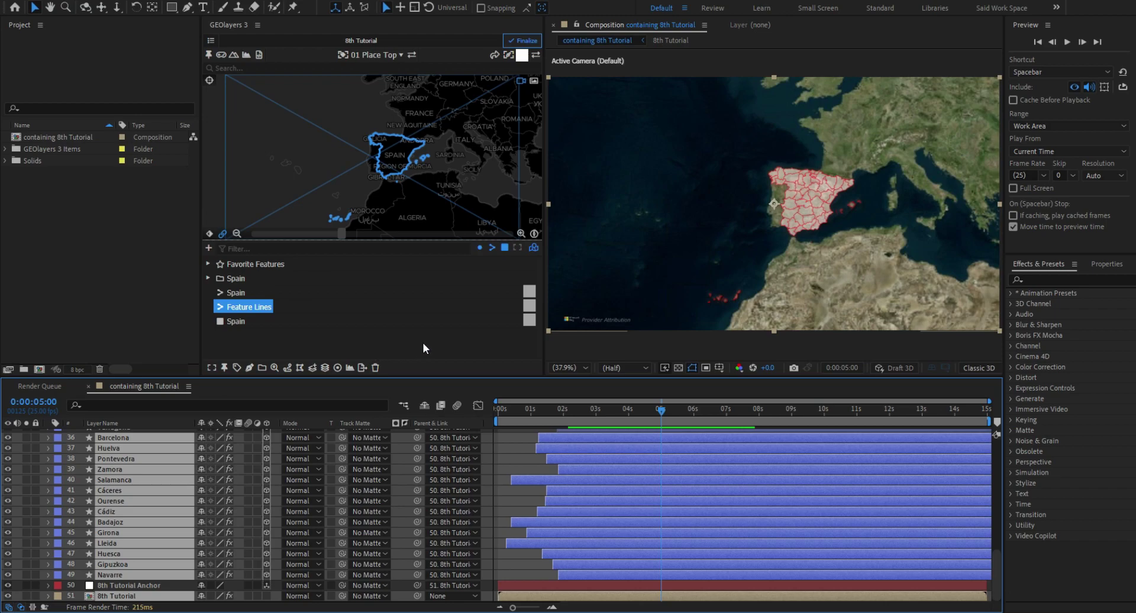
left_click(672, 349)
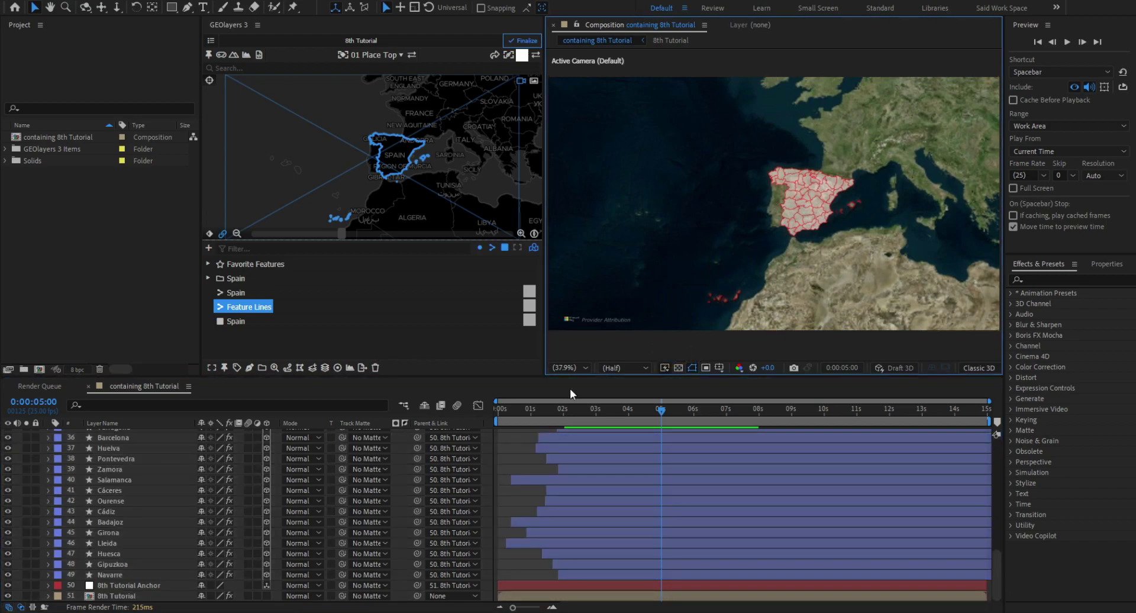
left_click(141, 588)
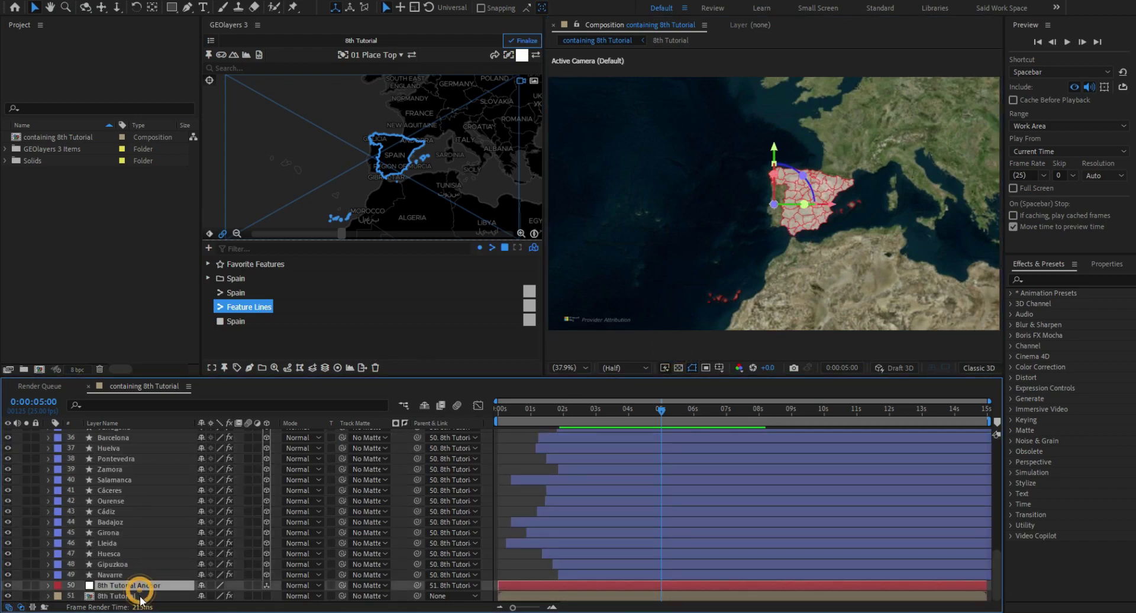
left_click(141, 597)
left_click(1057, 280)
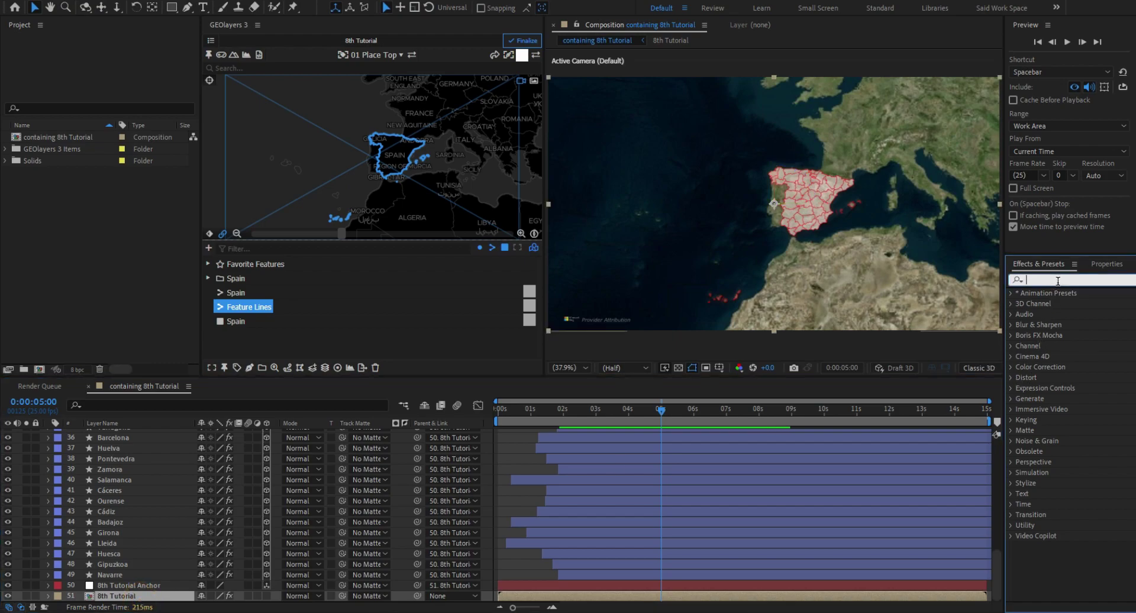
type("cc")
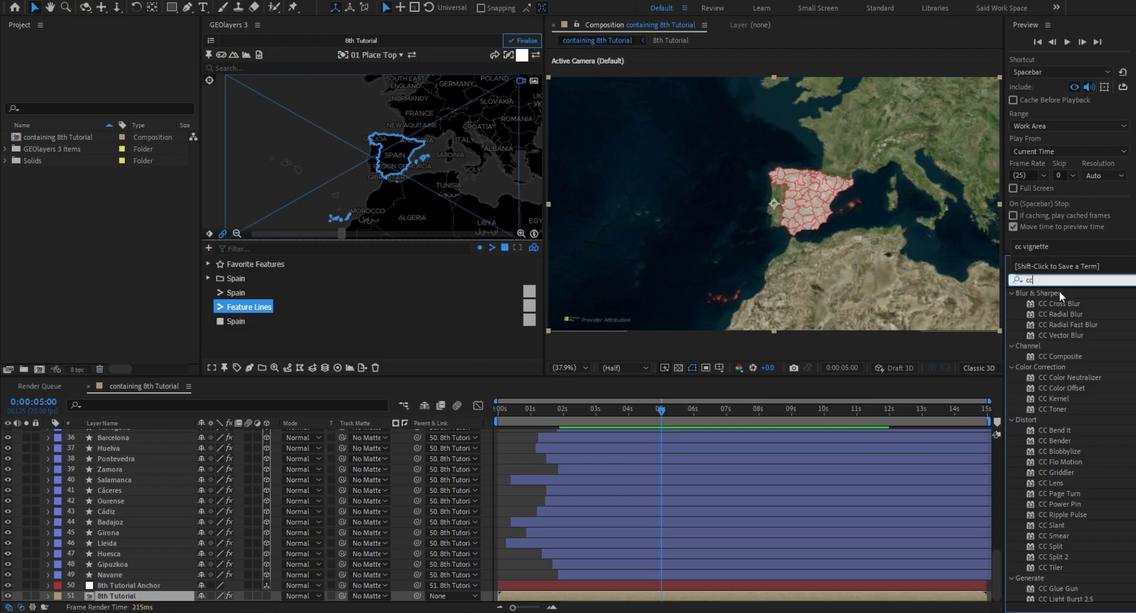
type(" vignette")
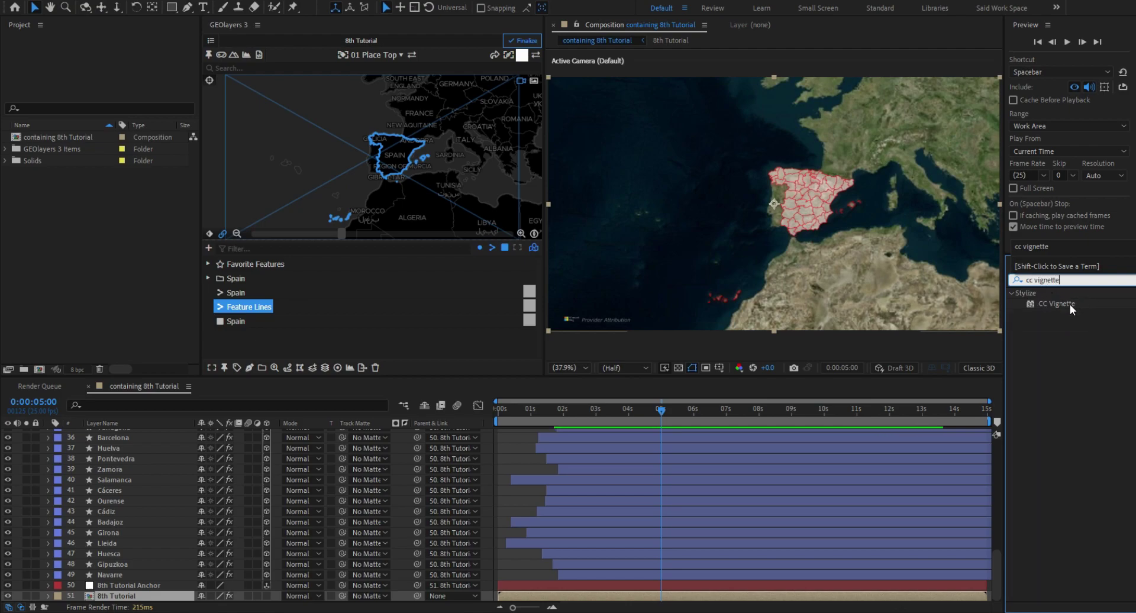
left_click_drag(1072, 308, 150, 599)
Set the CC Vignette Amount to 120 and Angle of View to 60.
left_click(124, 265)
type("120")
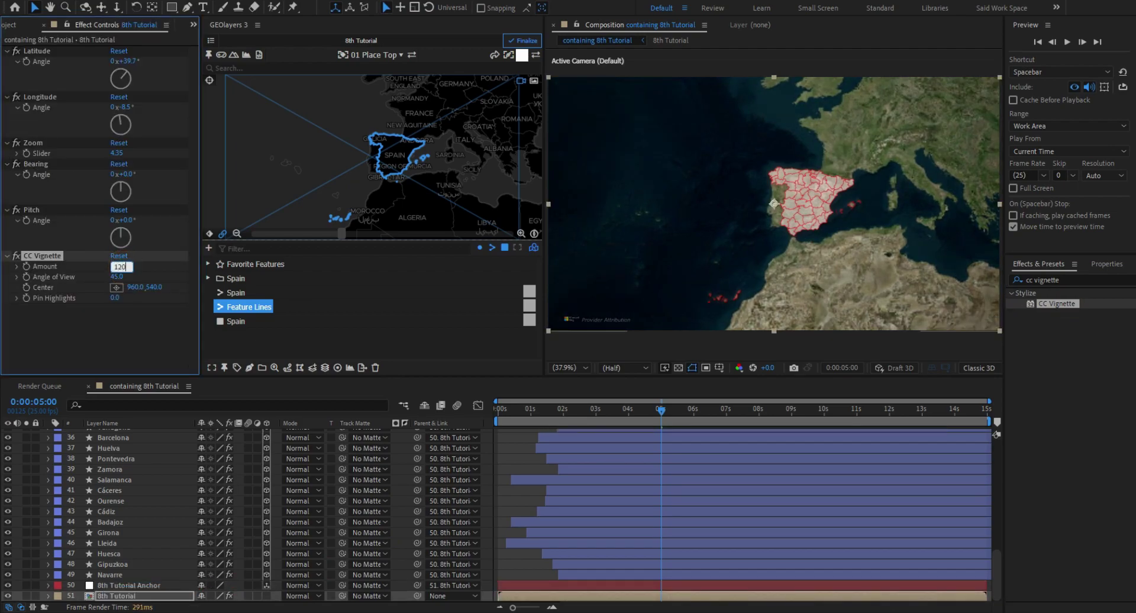
left_click(116, 276)
type("60")
key("Return")
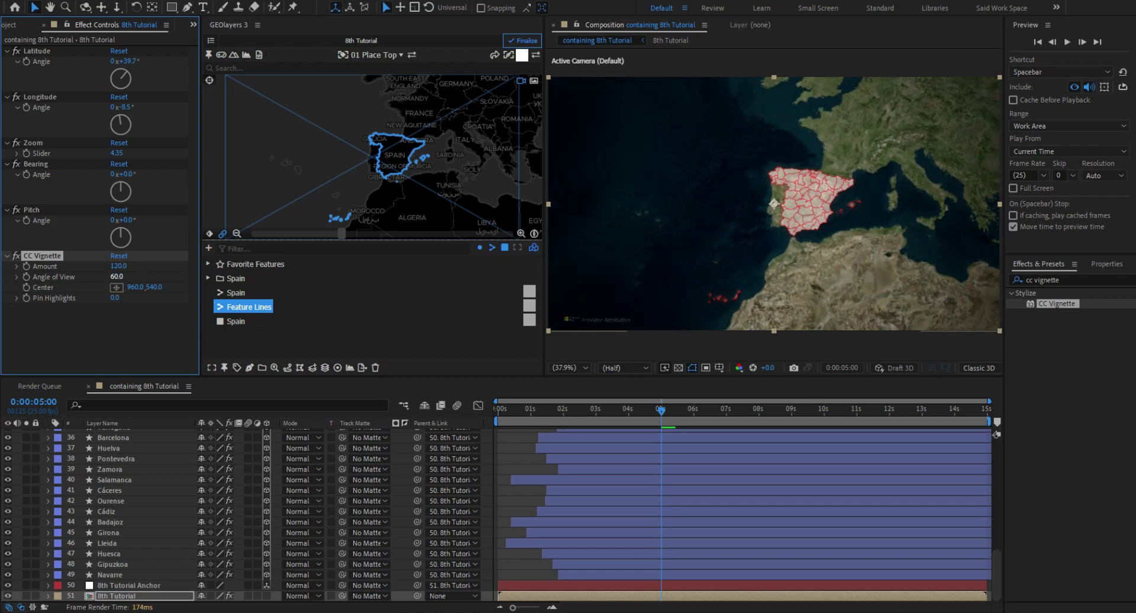
Place the vignette Center over Spain at 1125.1, 493.9.
left_click(116, 289)
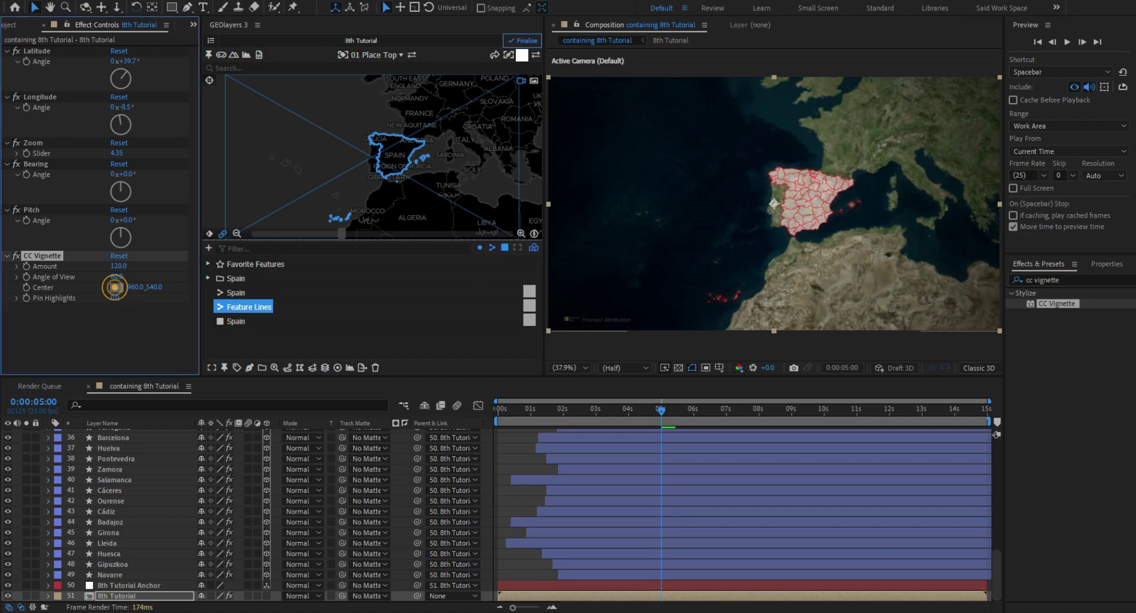
left_click(812, 193)
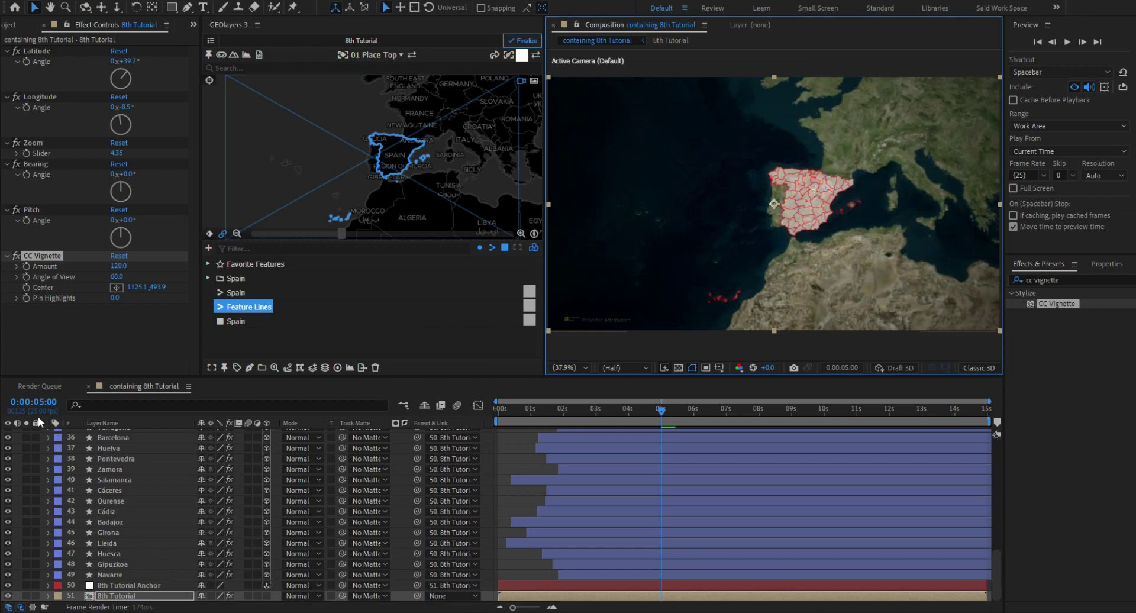
scroll(416, 181, "up", 3)
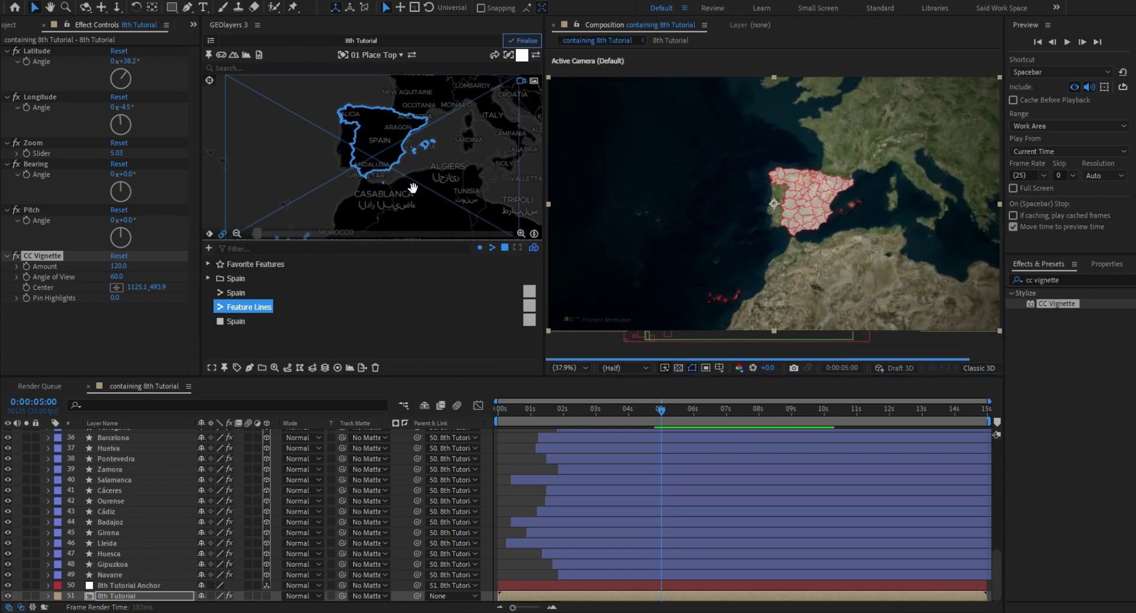
Rotate and tilt the map over Spain, then save that angle as mapcomp view 'Spain 1'.
scroll(420, 189, "down", 2)
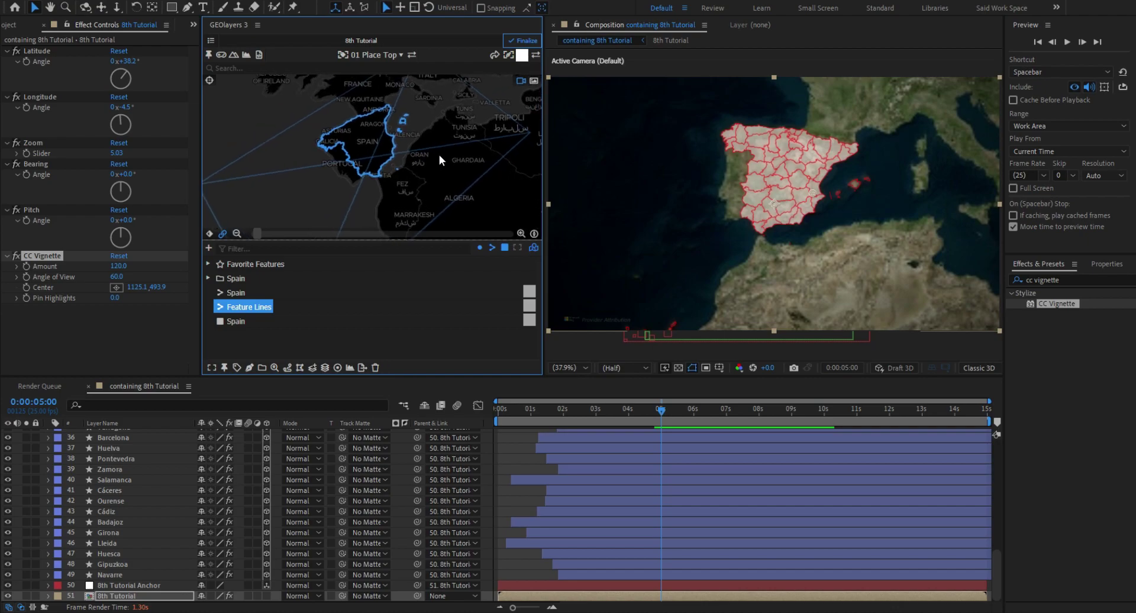
left_click_drag(439, 153, 453, 177)
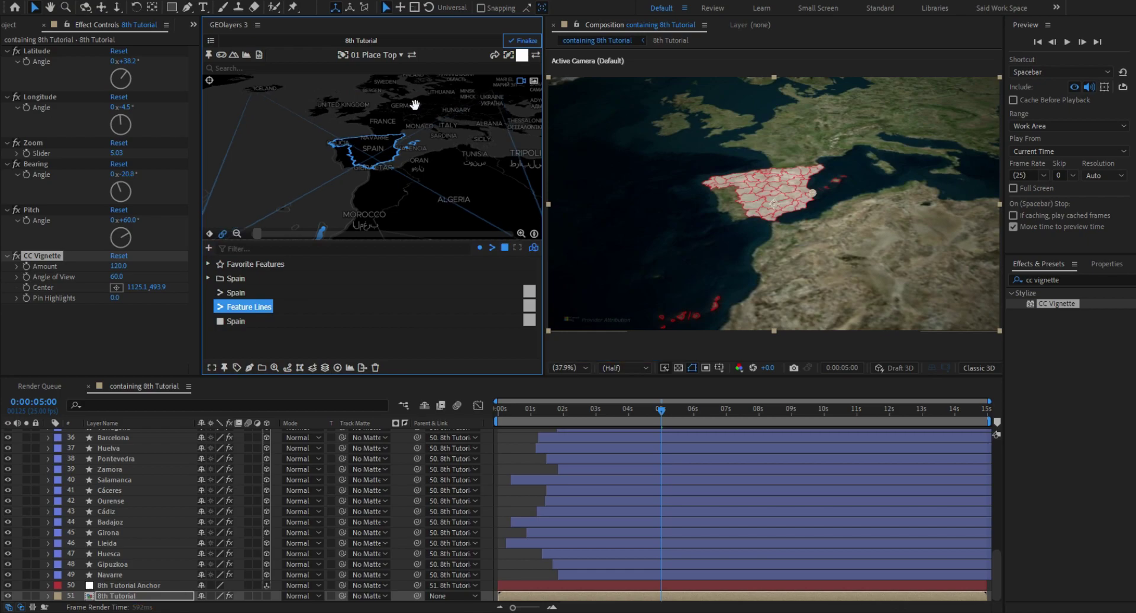
left_click(208, 250)
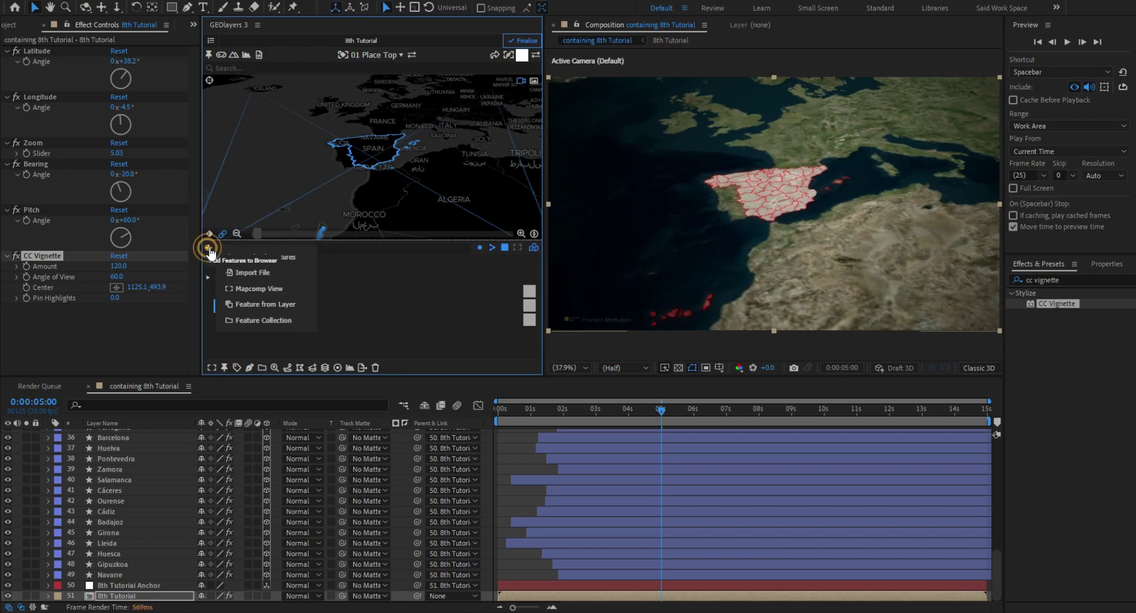
left_click(275, 288)
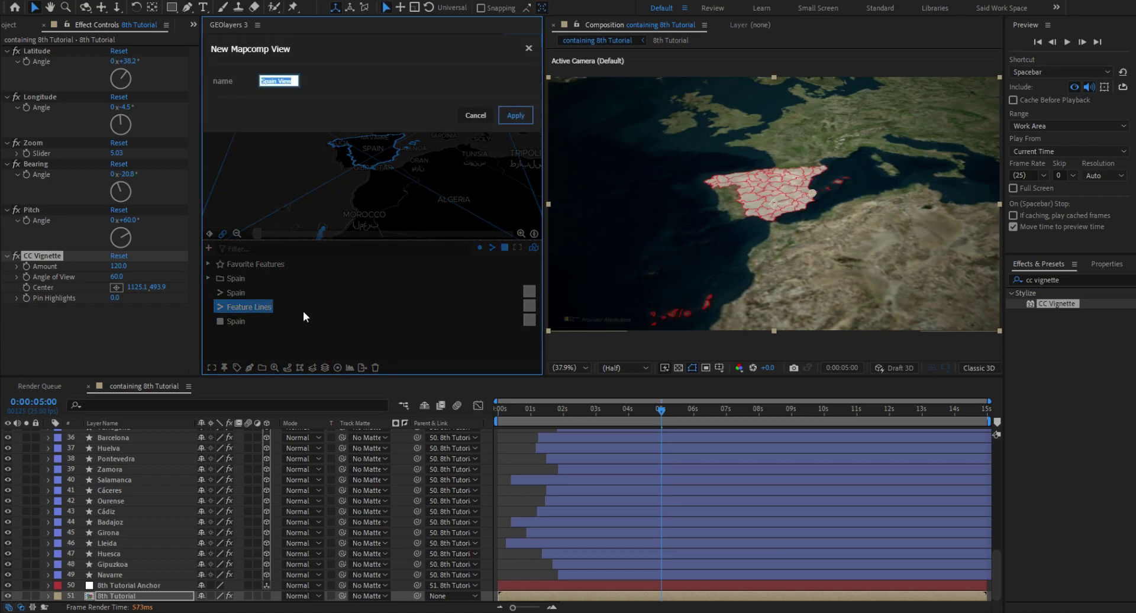
type("Spain 1")
left_click(514, 114)
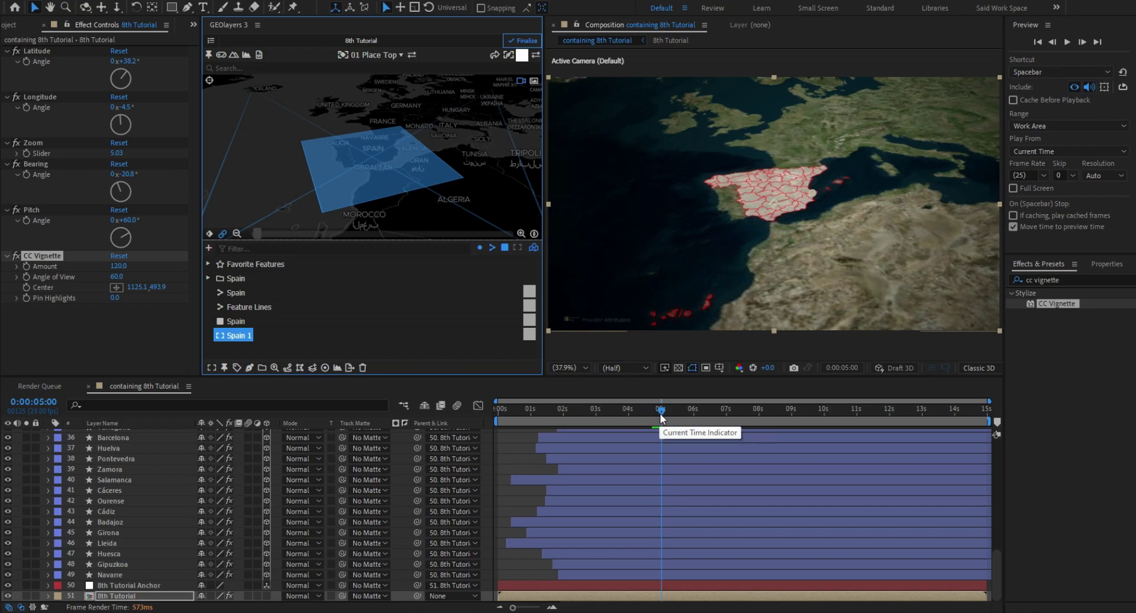
Reset the map to top-down, then re-angle and reposition it around Spain.
left_click(488, 416)
key("Home")
key("space")
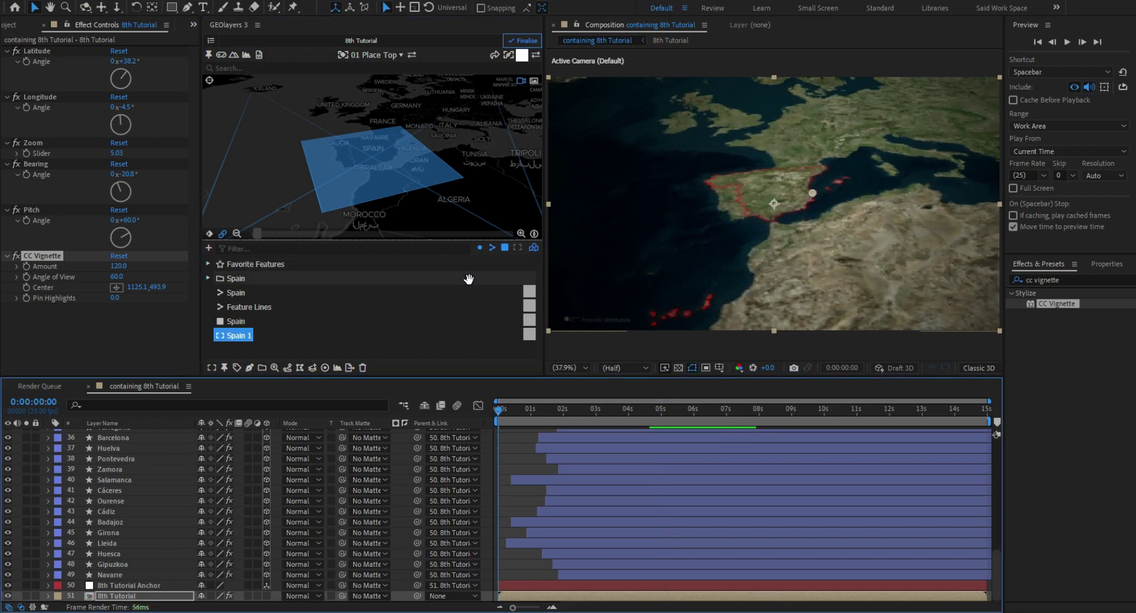
left_click(517, 247)
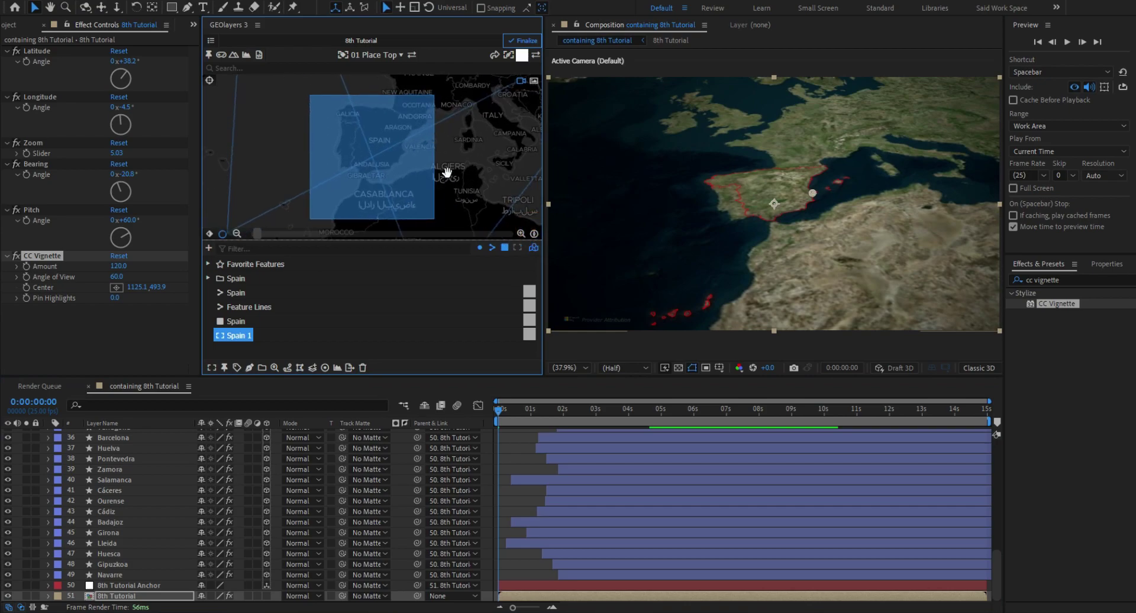
left_click_drag(418, 165, 464, 216)
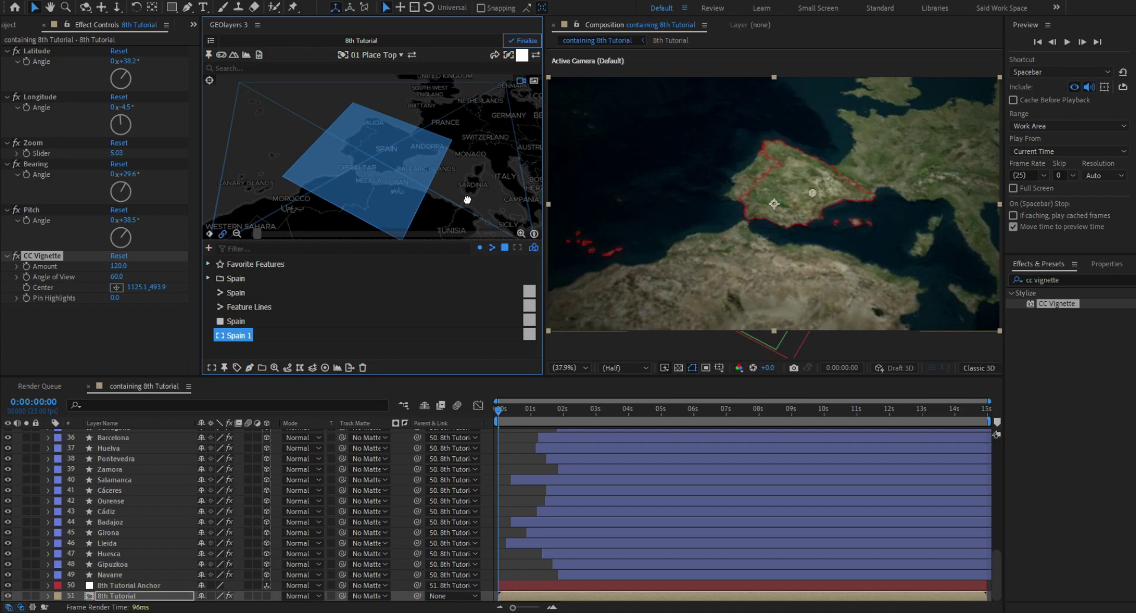
mouse_move(468, 200)
left_mouse_down()
mouse_move(482, 179)
mouse_move(456, 140)
mouse_move(481, 183)
mouse_move(461, 179)
left_mouse_up()
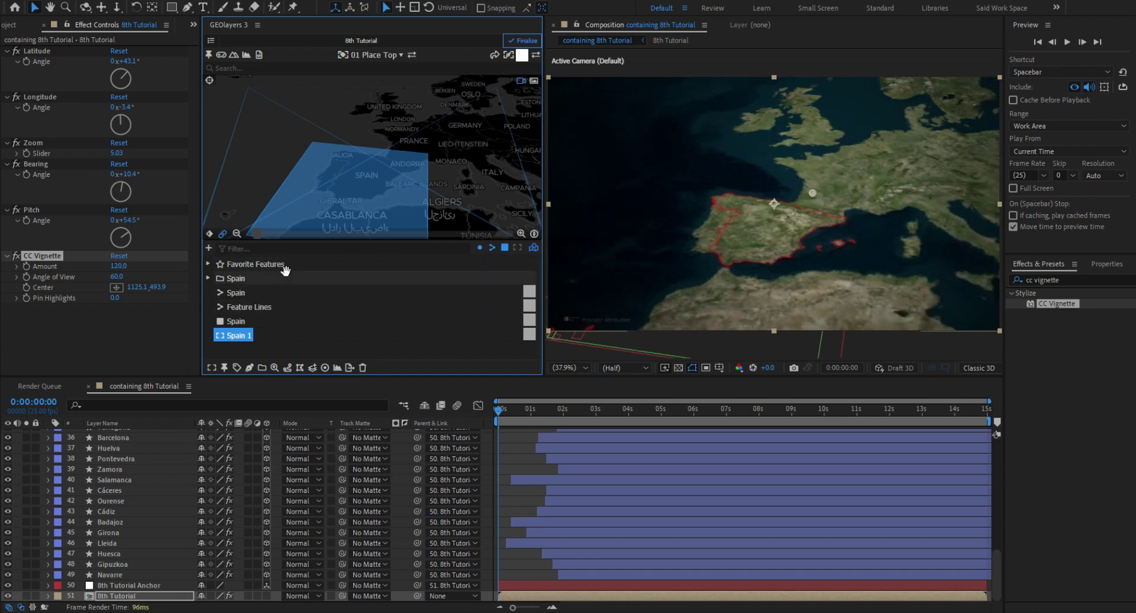
Save the new angle as mapcomp view 'Spain 2'.
left_click(208, 247)
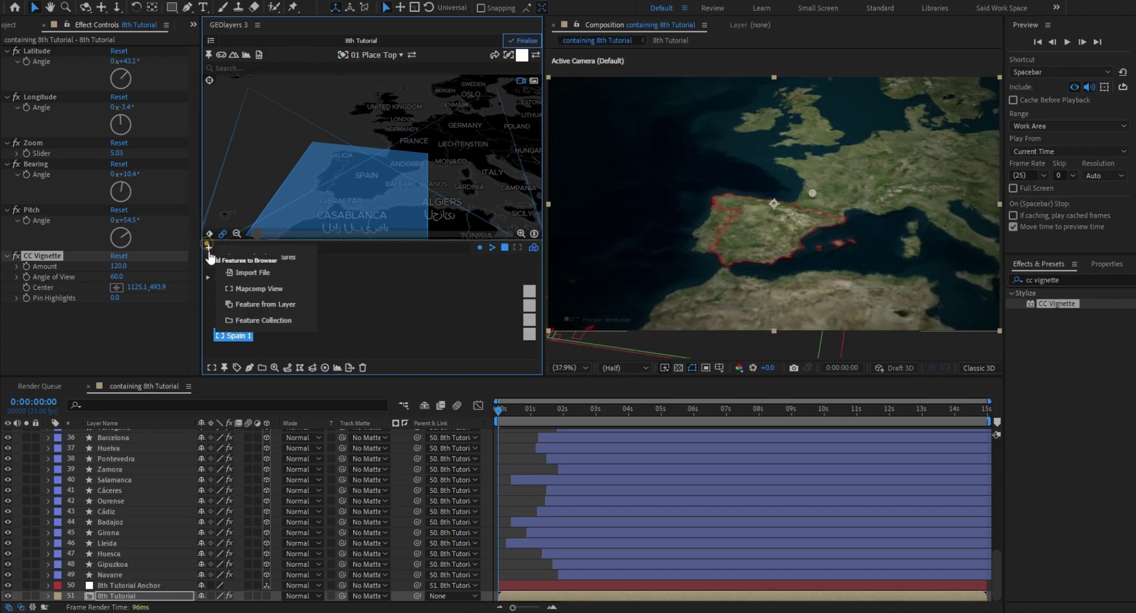
left_click(275, 289)
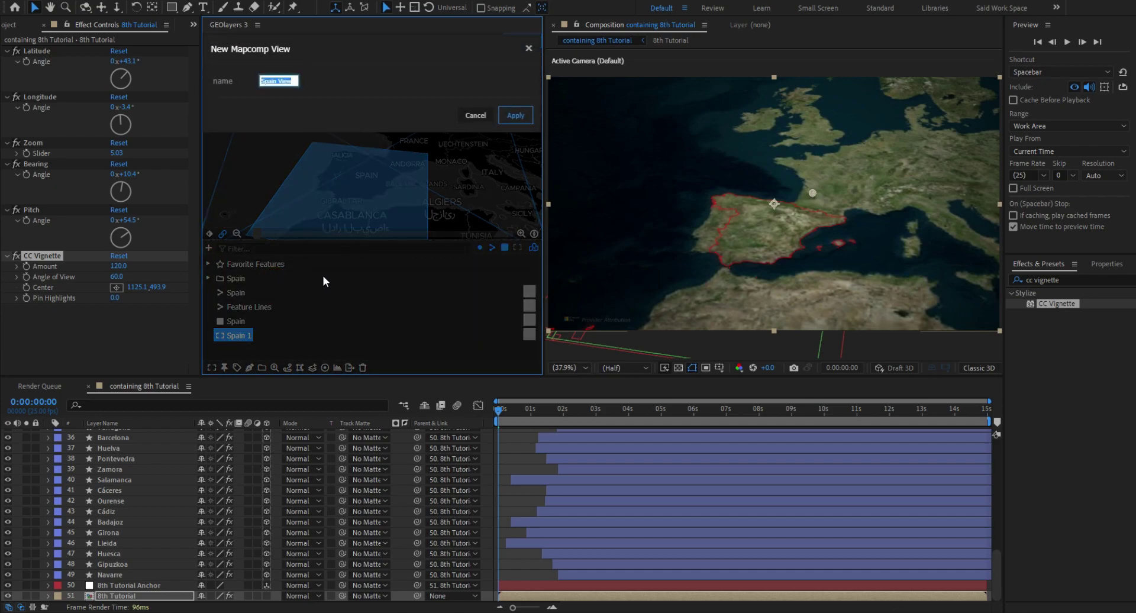
type("Spain 2")
left_click(516, 116)
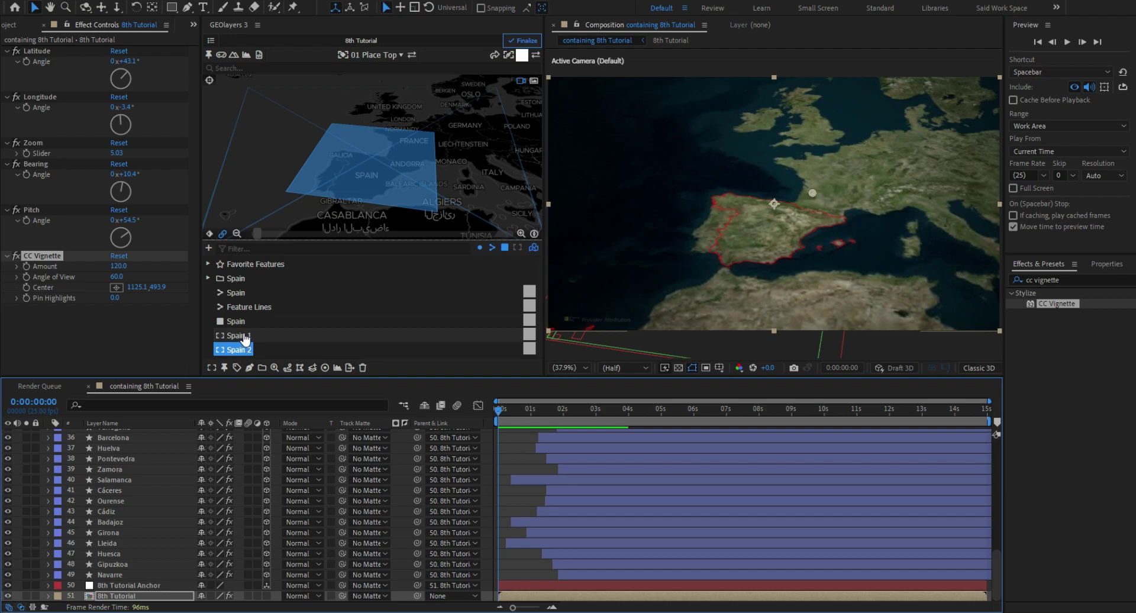
Keyframe the map to the Spain 2 view at 0:00:04:23, after starting from Spain 1, then finalize.
left_click(244, 336)
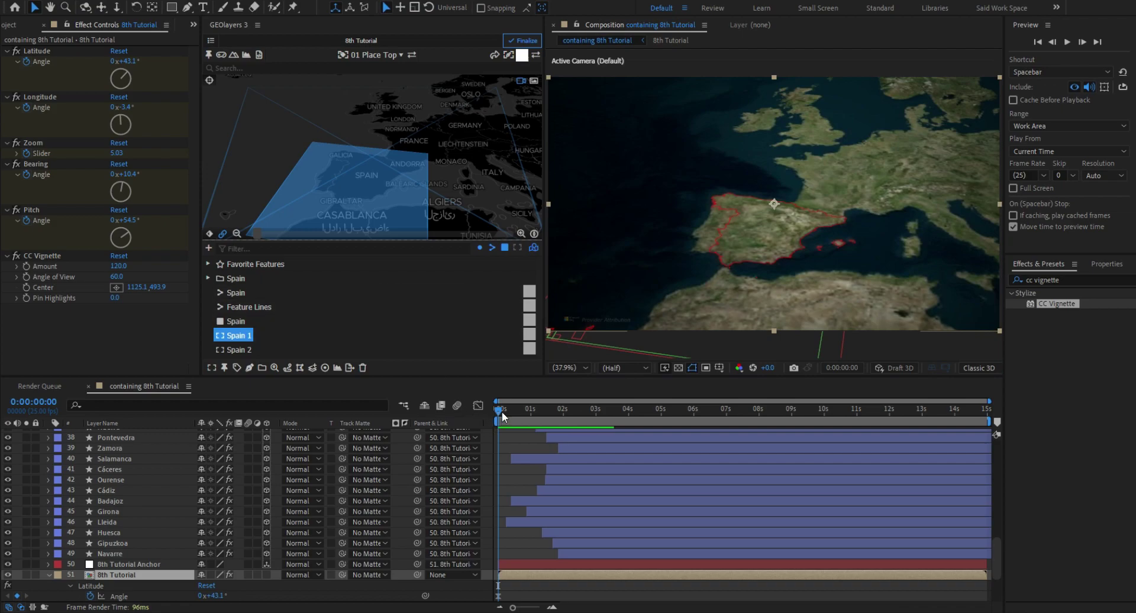
left_click_drag(499, 410, 659, 418)
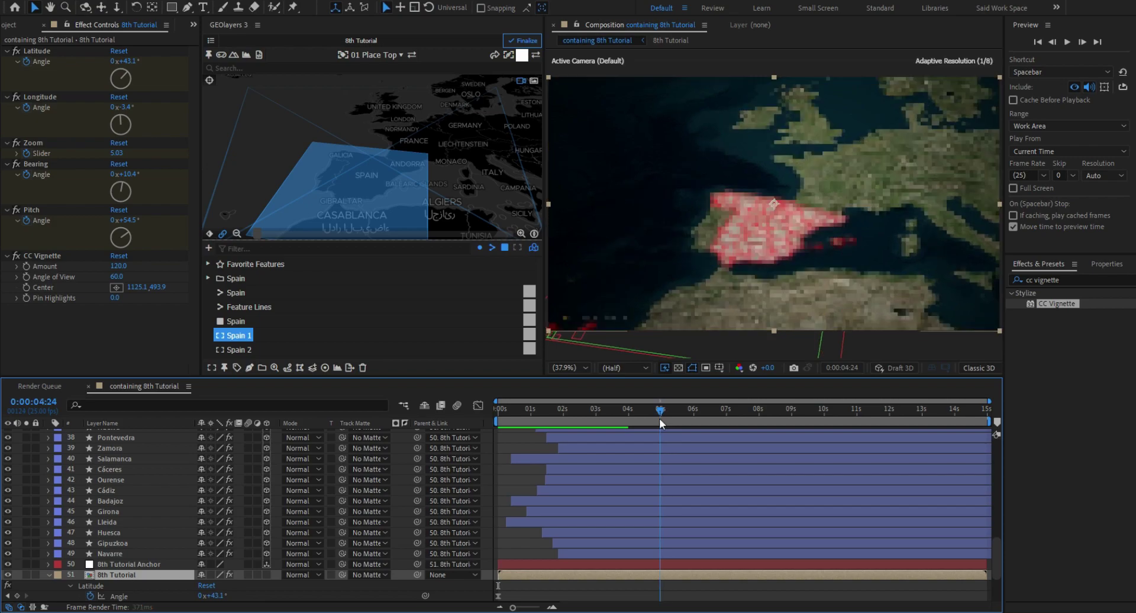
left_click(247, 350)
left_click(256, 352)
left_click(250, 352)
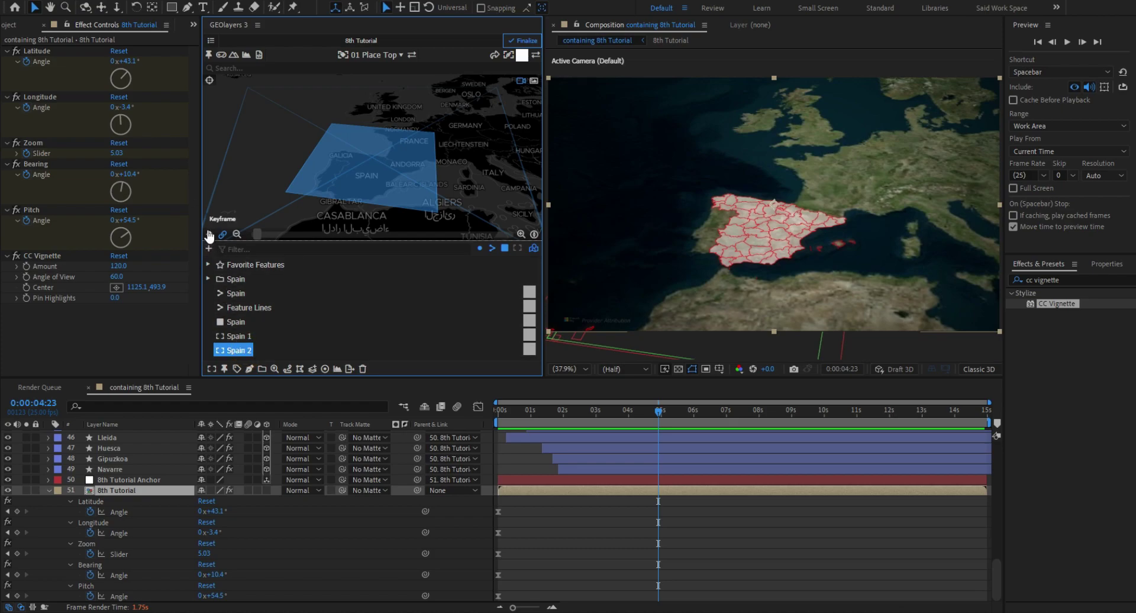
left_click(209, 234)
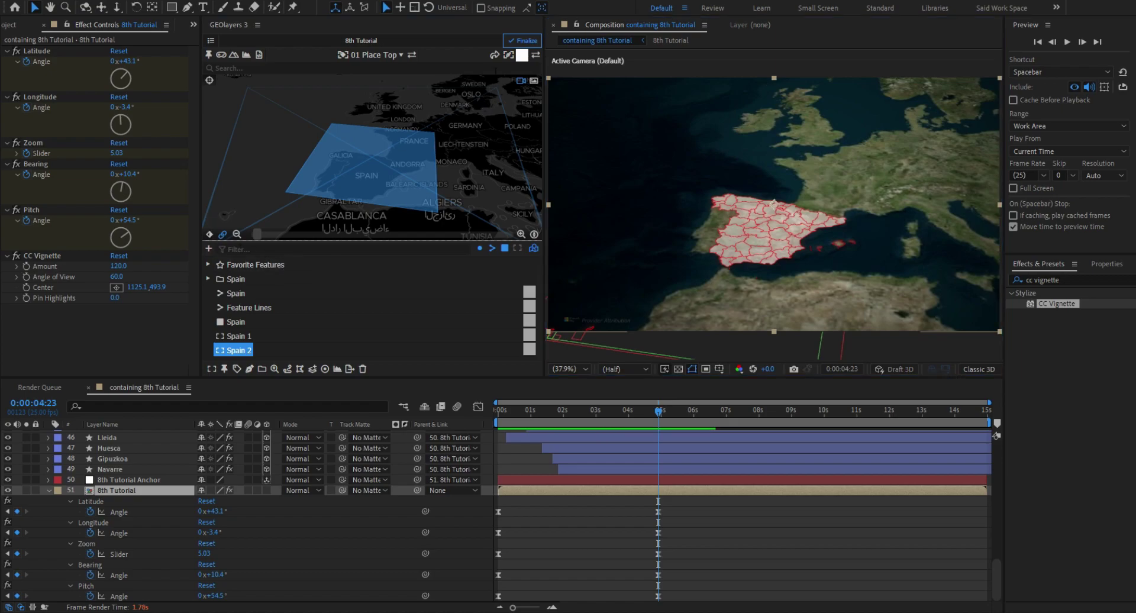
left_click(523, 41)
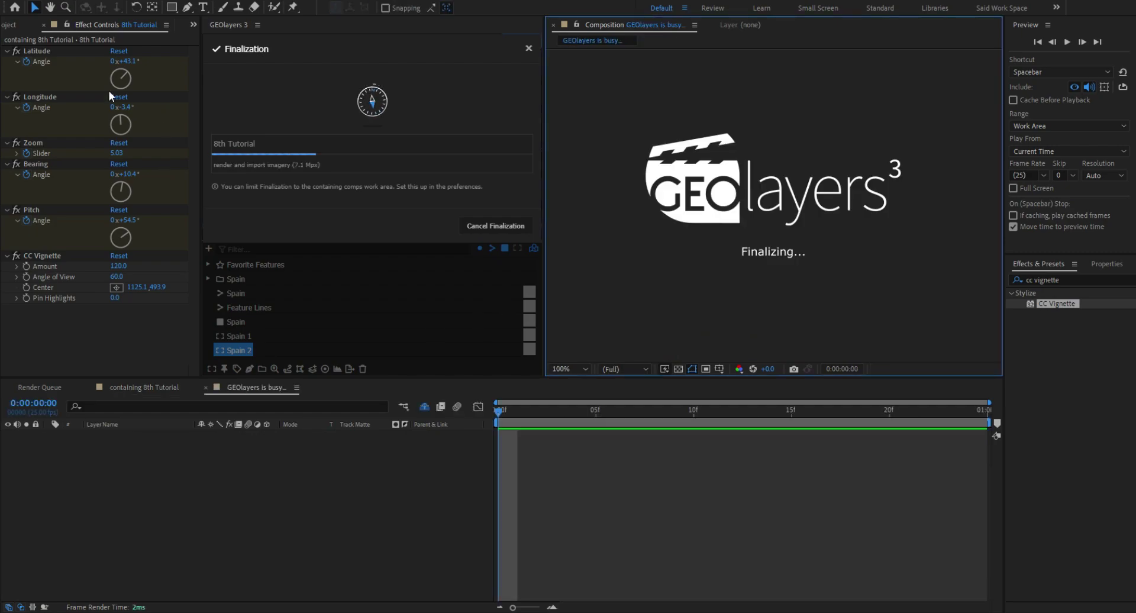
Dismiss the finalization summary and preview the camera move from Spain 1 to Spain 2 from frame 0.
left_click(43, 25)
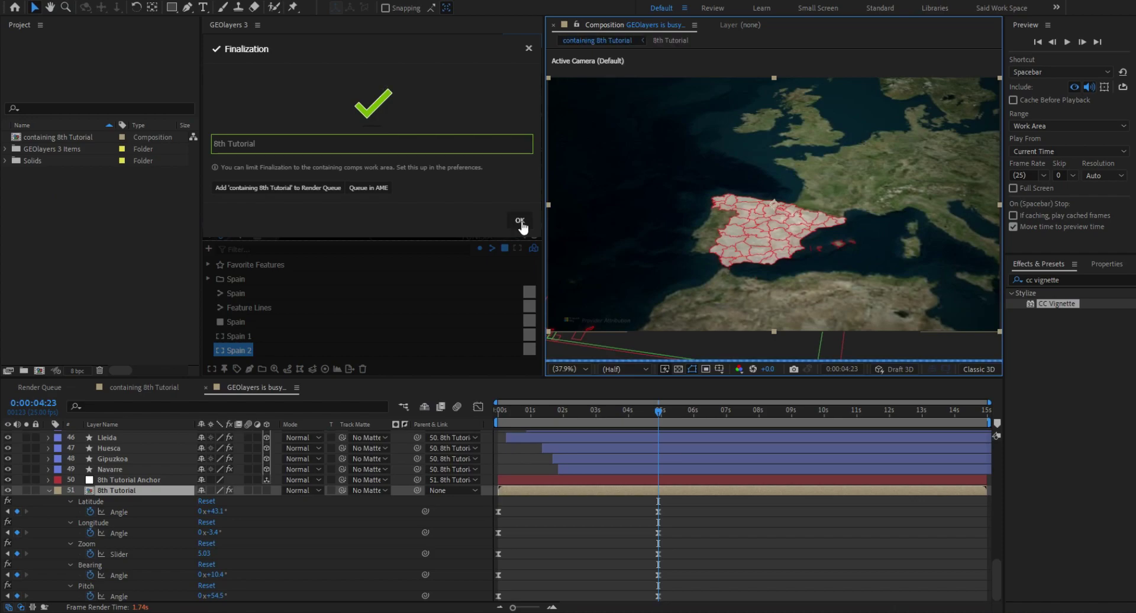
left_click(659, 413)
left_click_drag(647, 413, 618, 414)
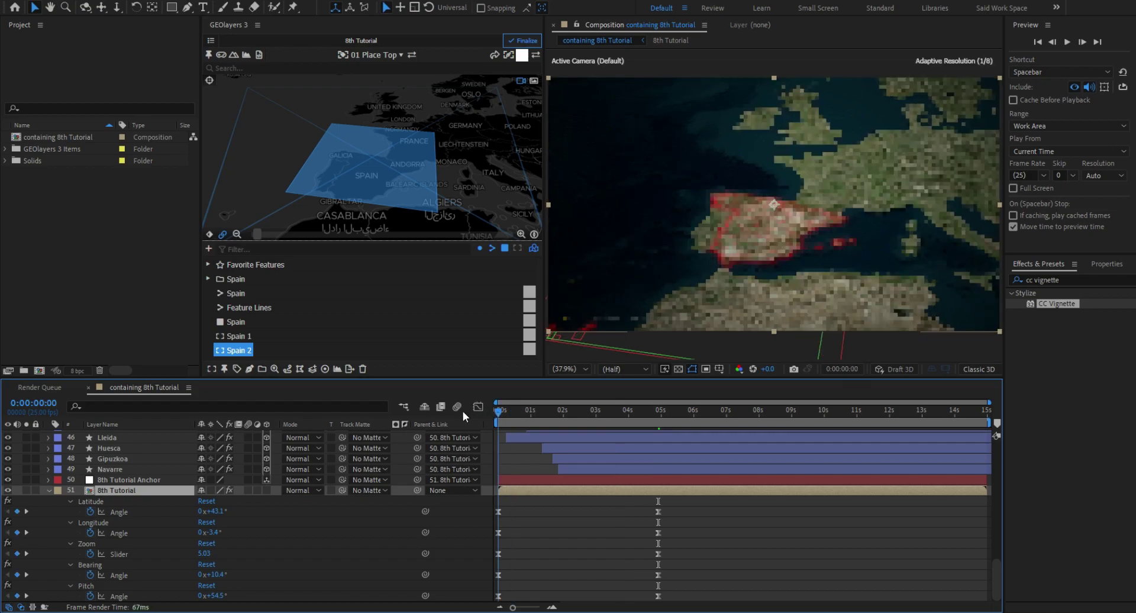
left_click(502, 412)
key("Home")
key("space")
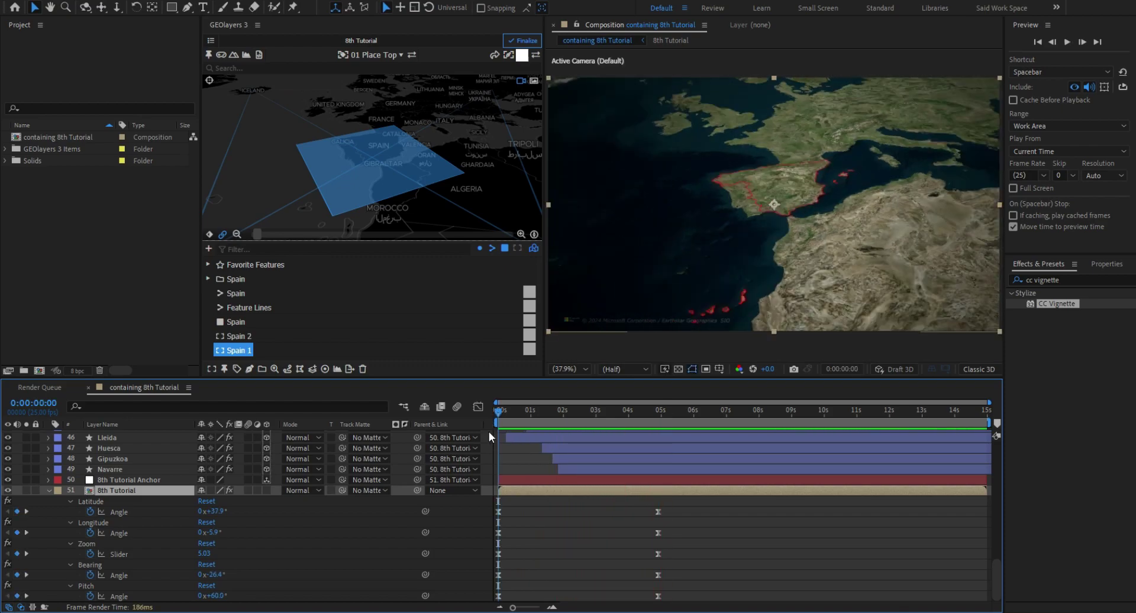
Stop playback and scrub back through the red border draw-on animation to the first frame.
key("space")
key("space")
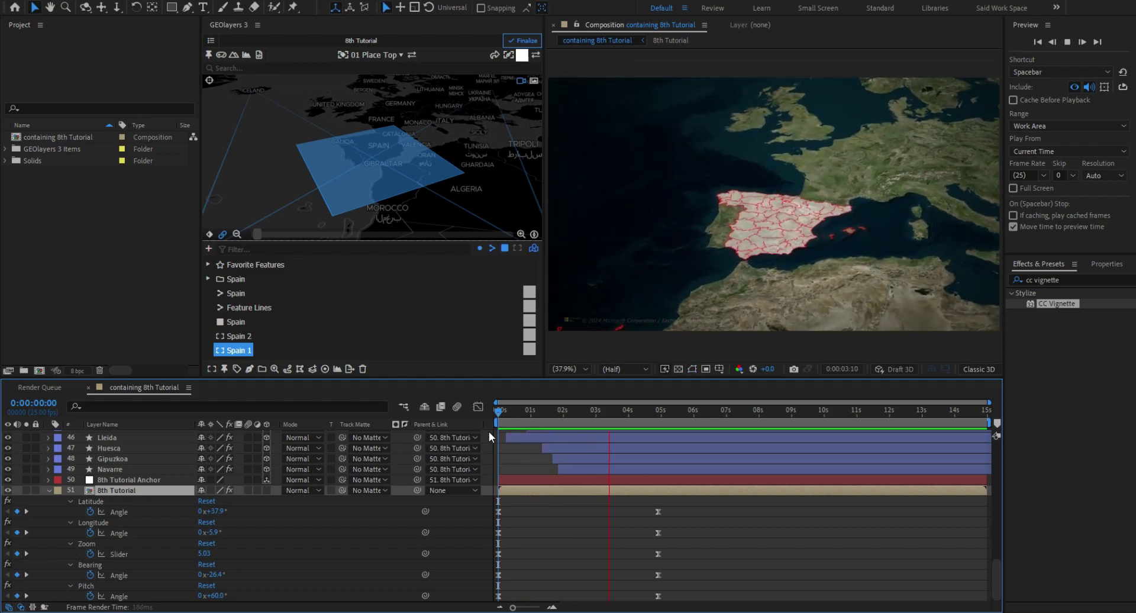
scroll(477, 455, "up", 10)
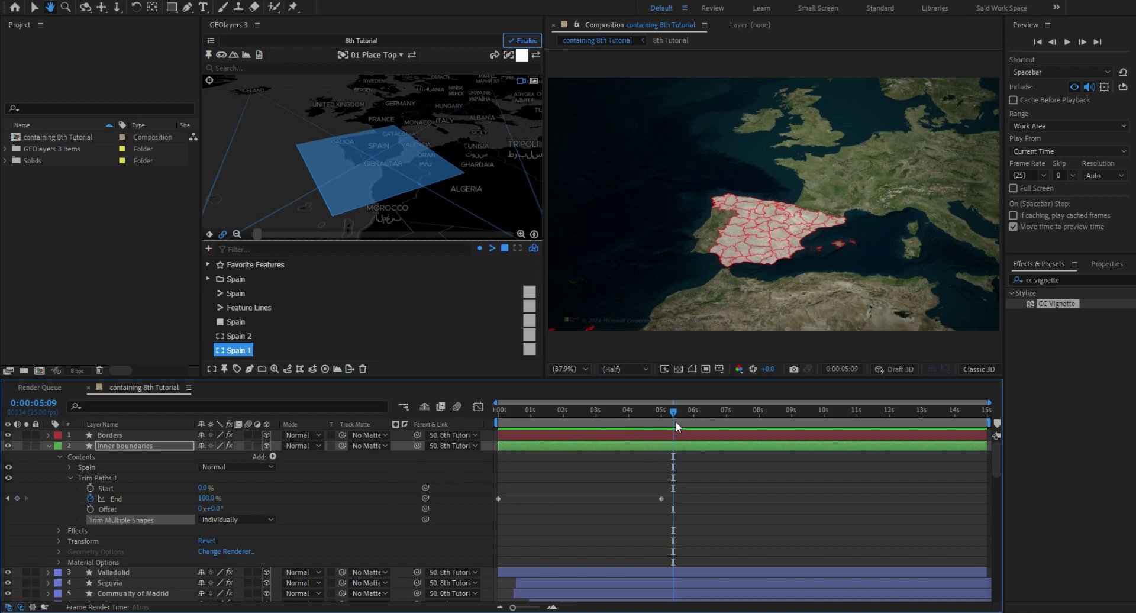
key("space")
left_click_drag(673, 412, 541, 412)
key("Home")
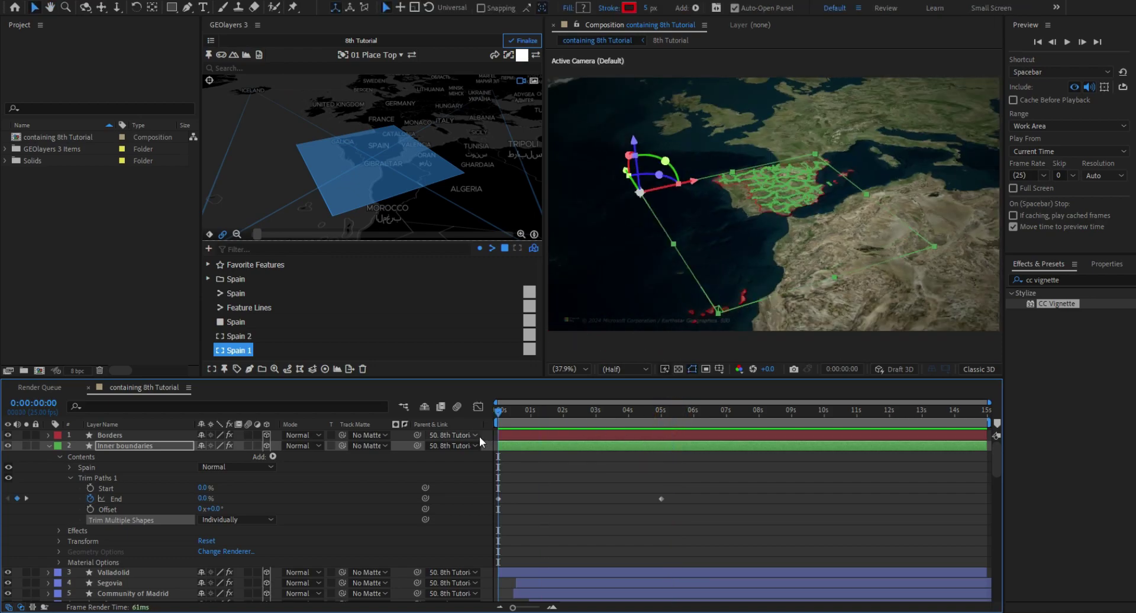
Preview the camera push-in on Spain with borders and provinces appearing, replaying from the start.
key("space")
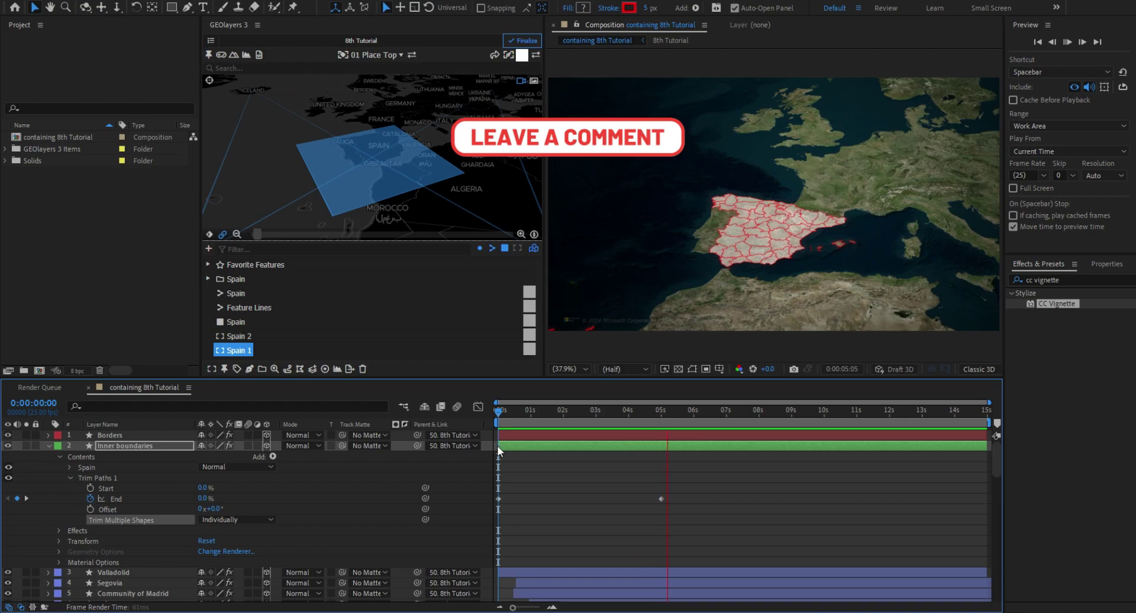
key("space")
key("Home")
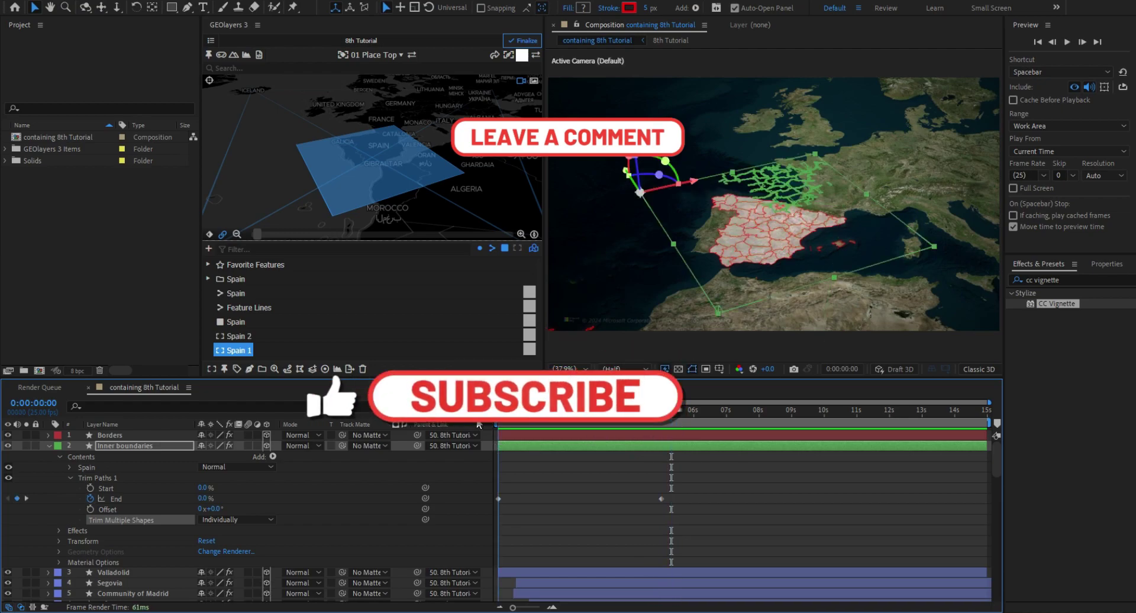
key("space")
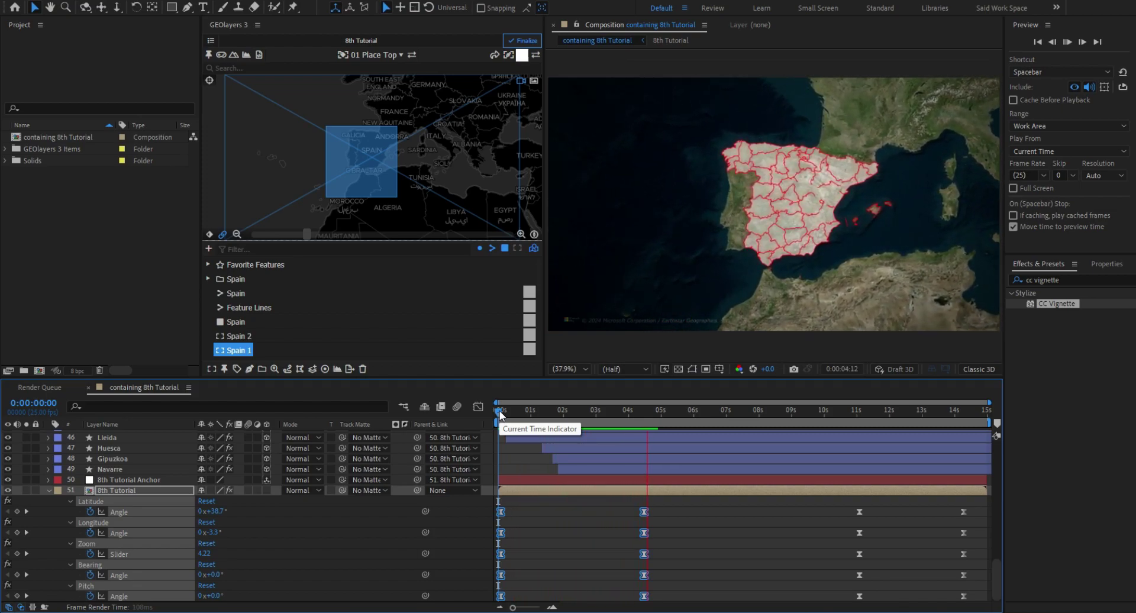
left_click(500, 413)
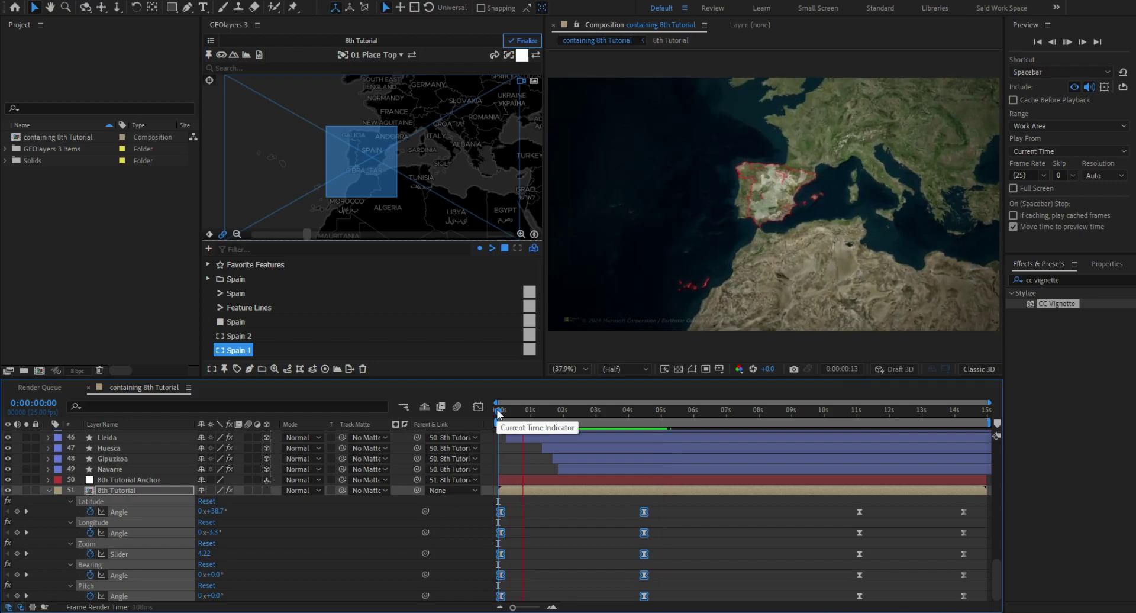